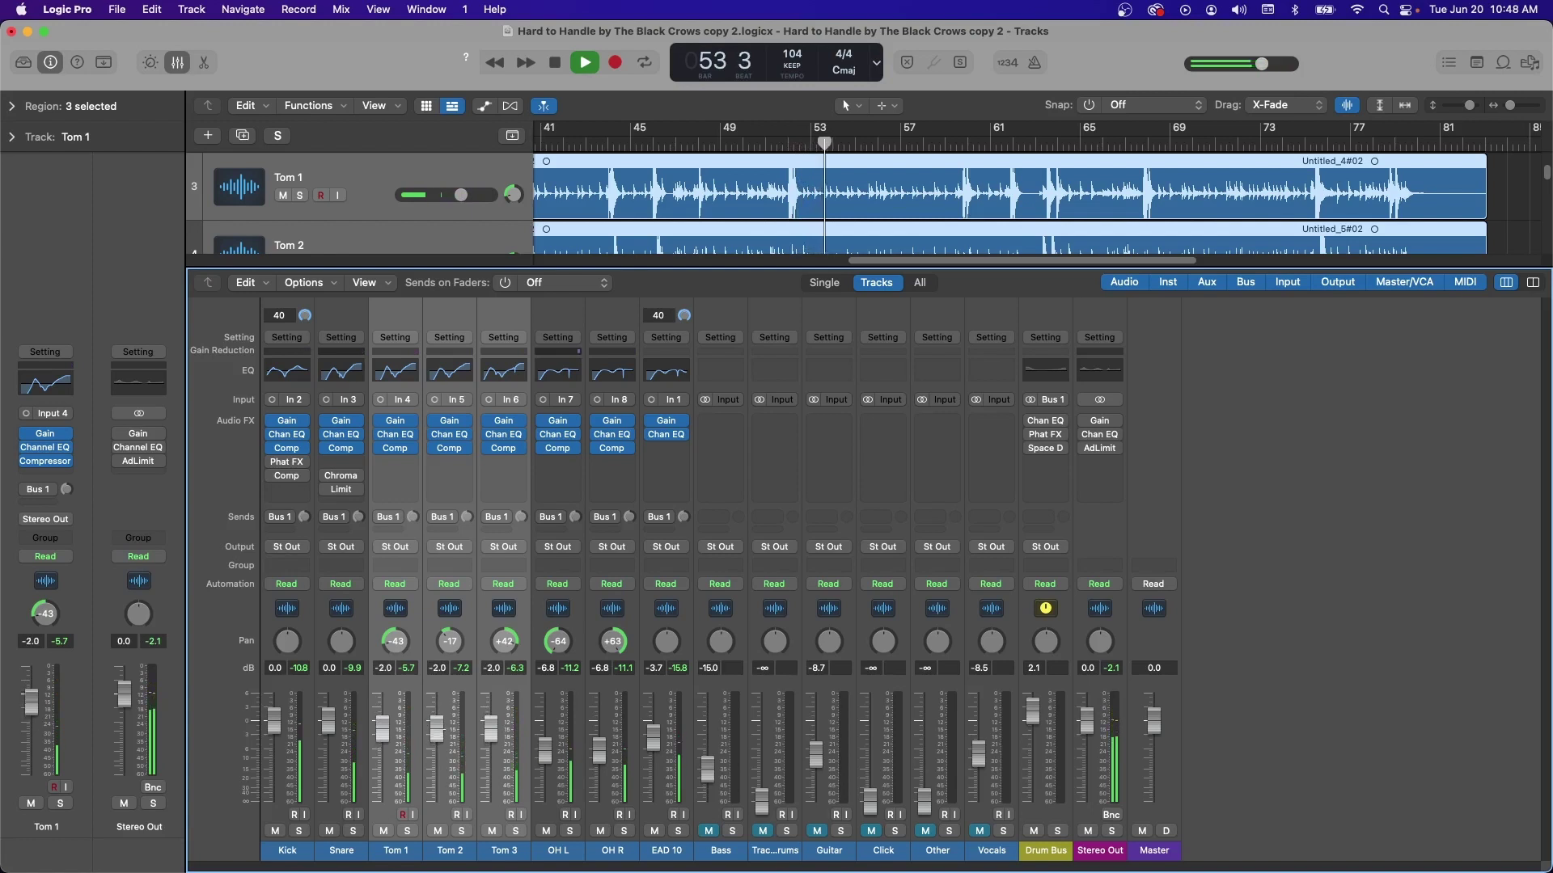
# - Lower the EAD 10 channel's volume to about -5.9 dB and stop playback
pyautogui.moveTo(653, 739)
pyautogui.mouseDown()
pyautogui.moveTo(654, 713)
pyautogui.moveTo(653, 748)
pyautogui.mouseUp()
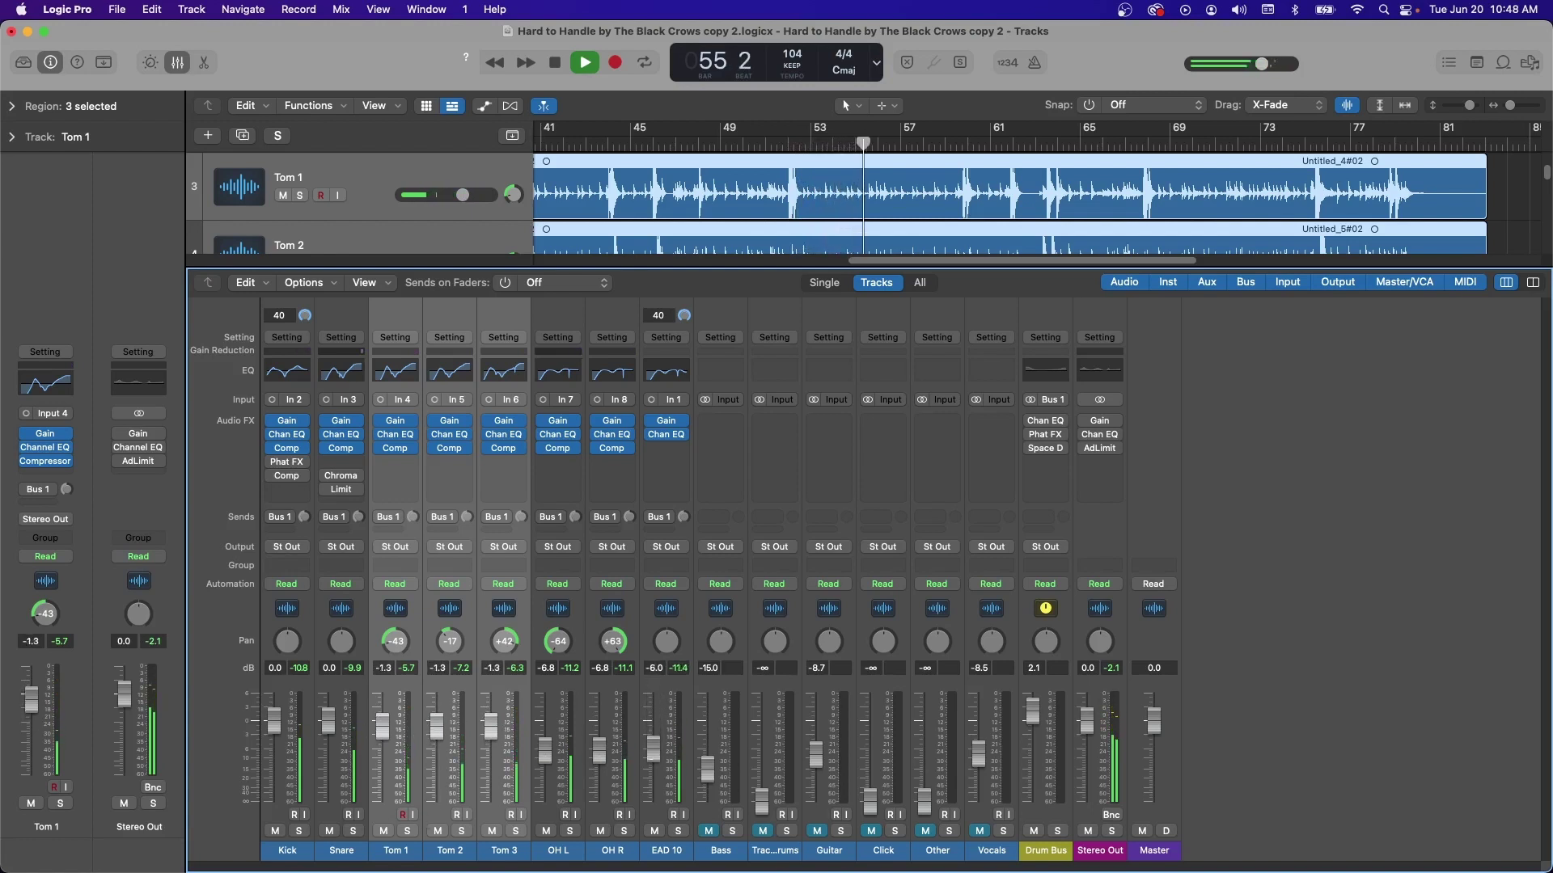
pyautogui.press('space')
pyautogui.click(666, 608)
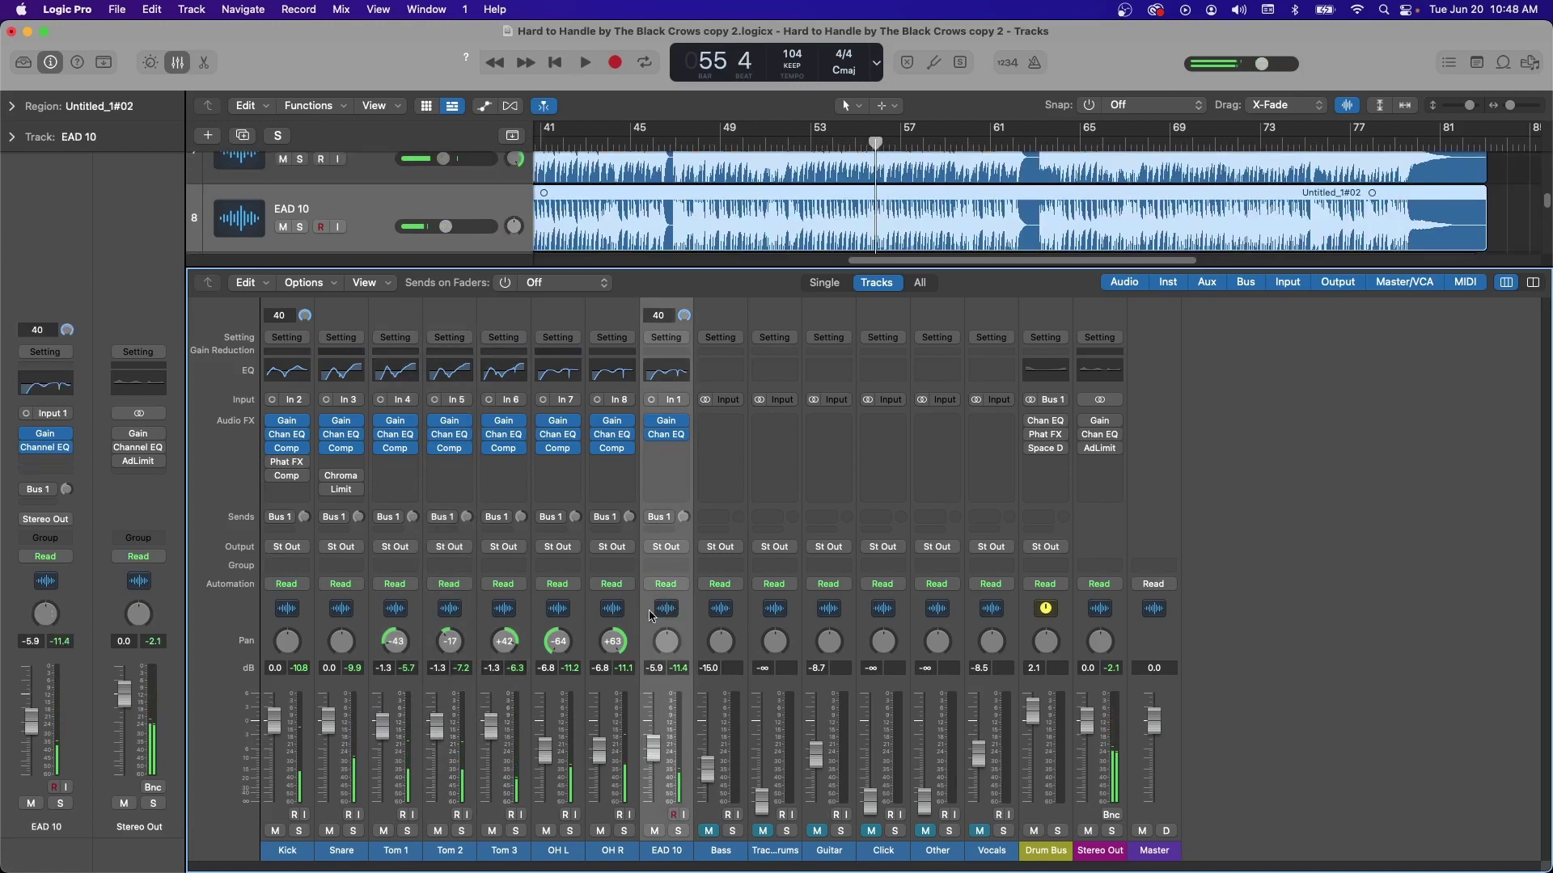
# - Insert a mono Noise Gate on the Kick channel directly below its first compressor and close the plug-in window
pyautogui.click(275, 623)
pyautogui.keyDown('shift'); pyautogui.click(505, 626); pyautogui.keyUp('shift')
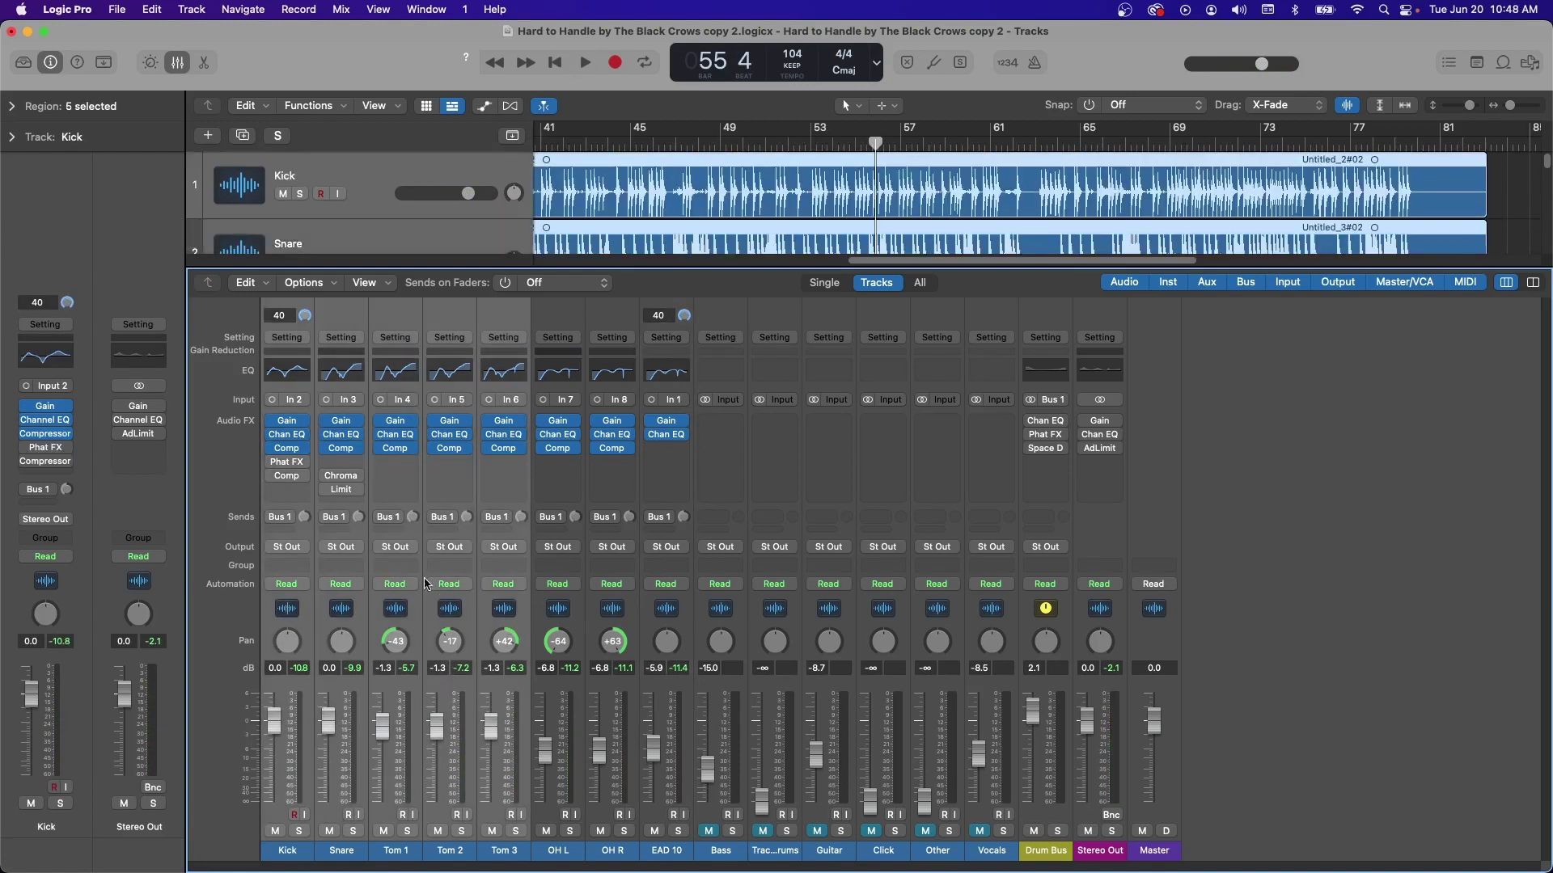
pyautogui.click(287, 489)
pyautogui.moveTo(374, 613)
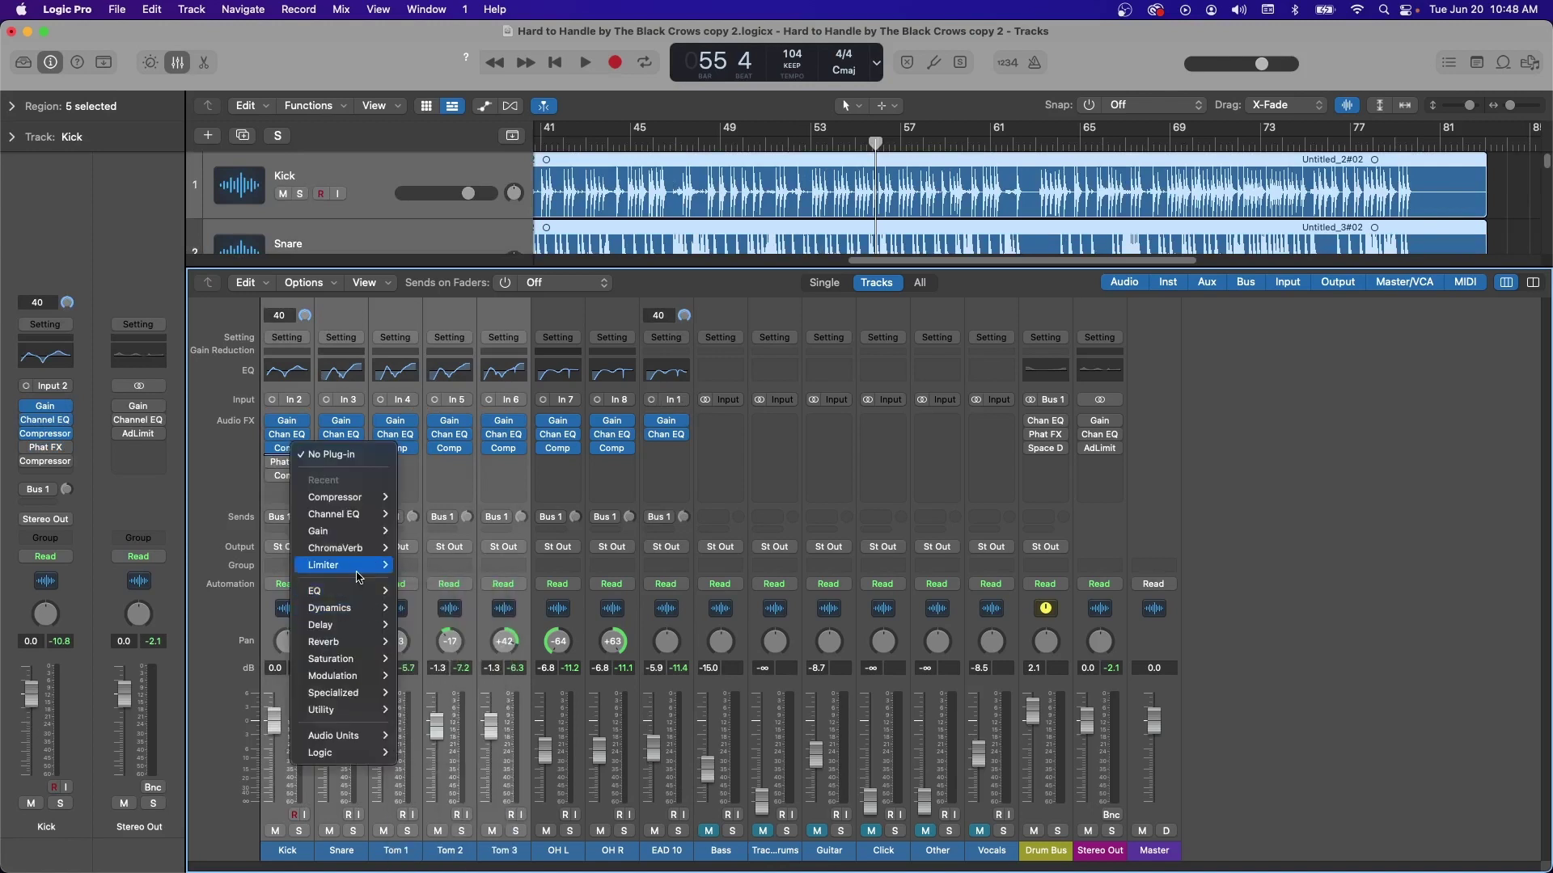
pyautogui.moveTo(353, 760)
pyautogui.moveTo(445, 704)
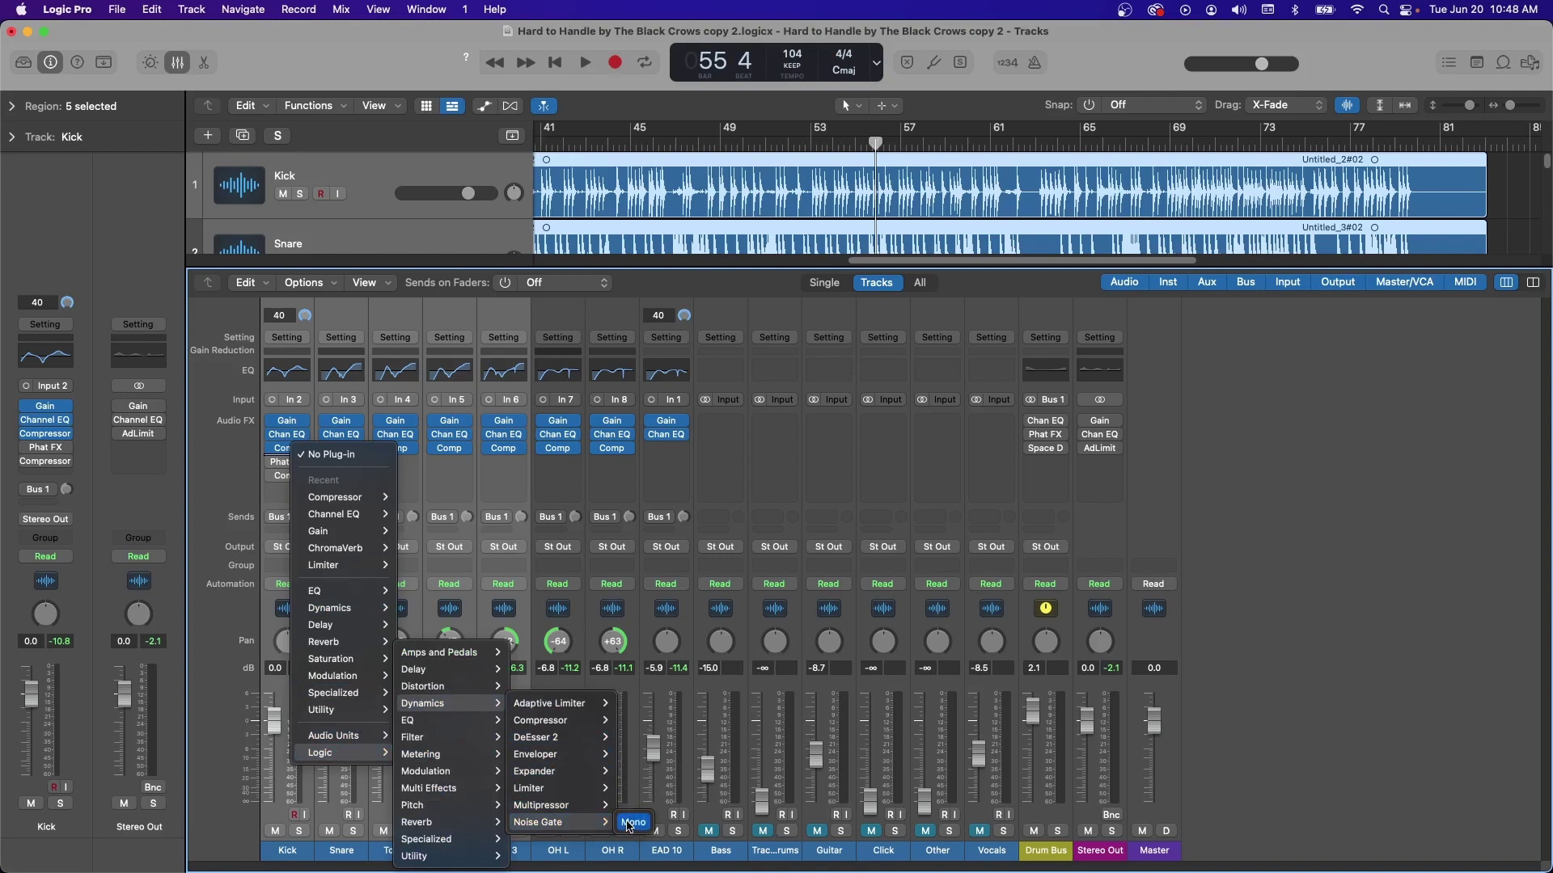
pyautogui.click(639, 823)
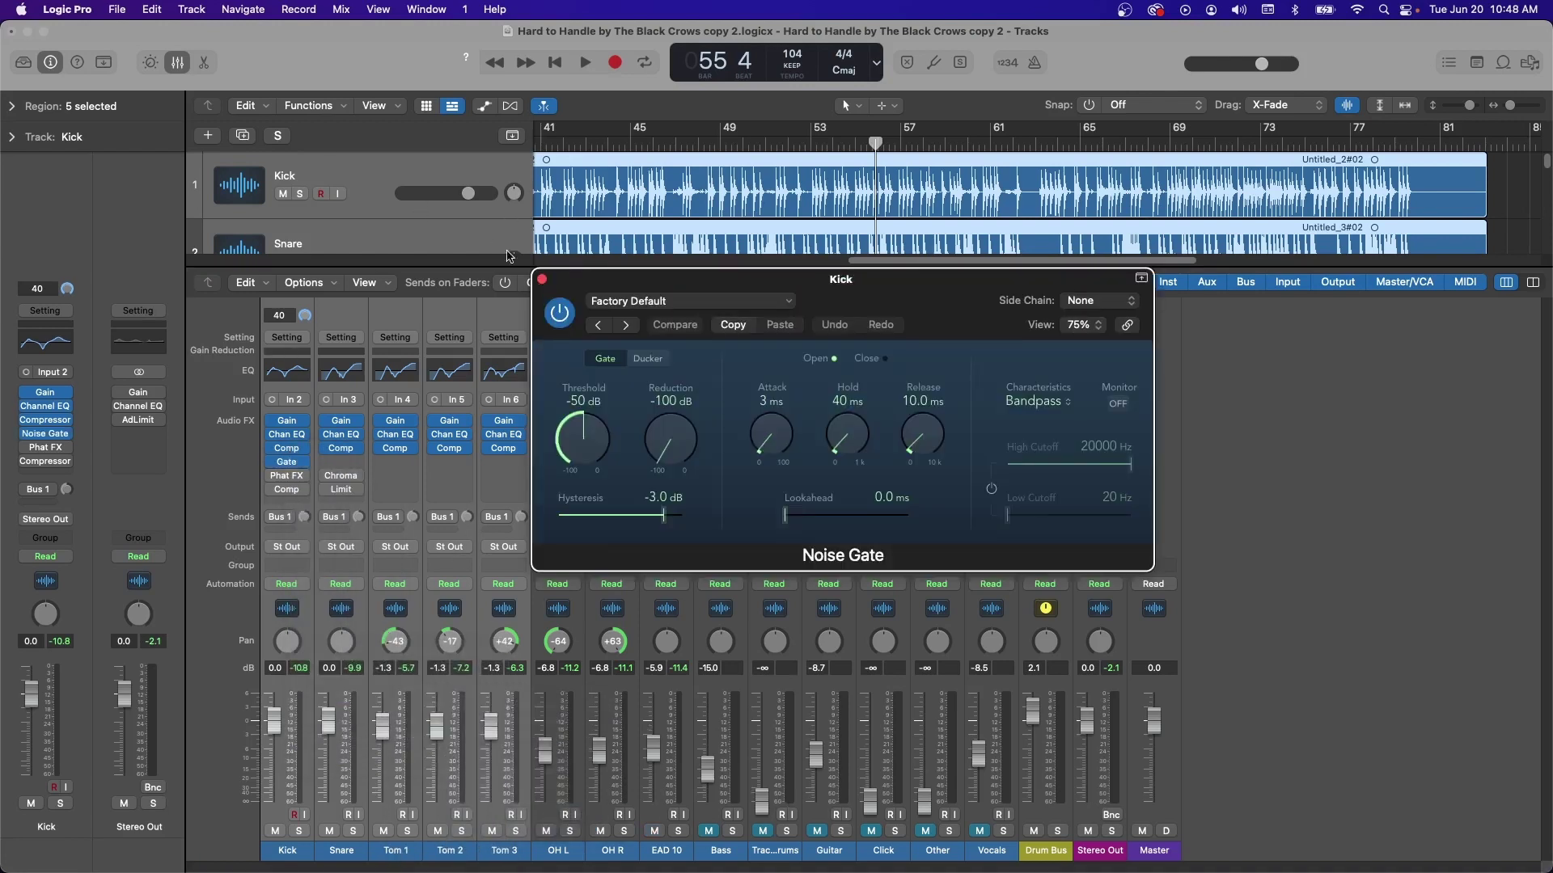
pyautogui.click(543, 279)
# - Solo the Kick channel alone and position the playhead at bar 49
pyautogui.click(274, 605)
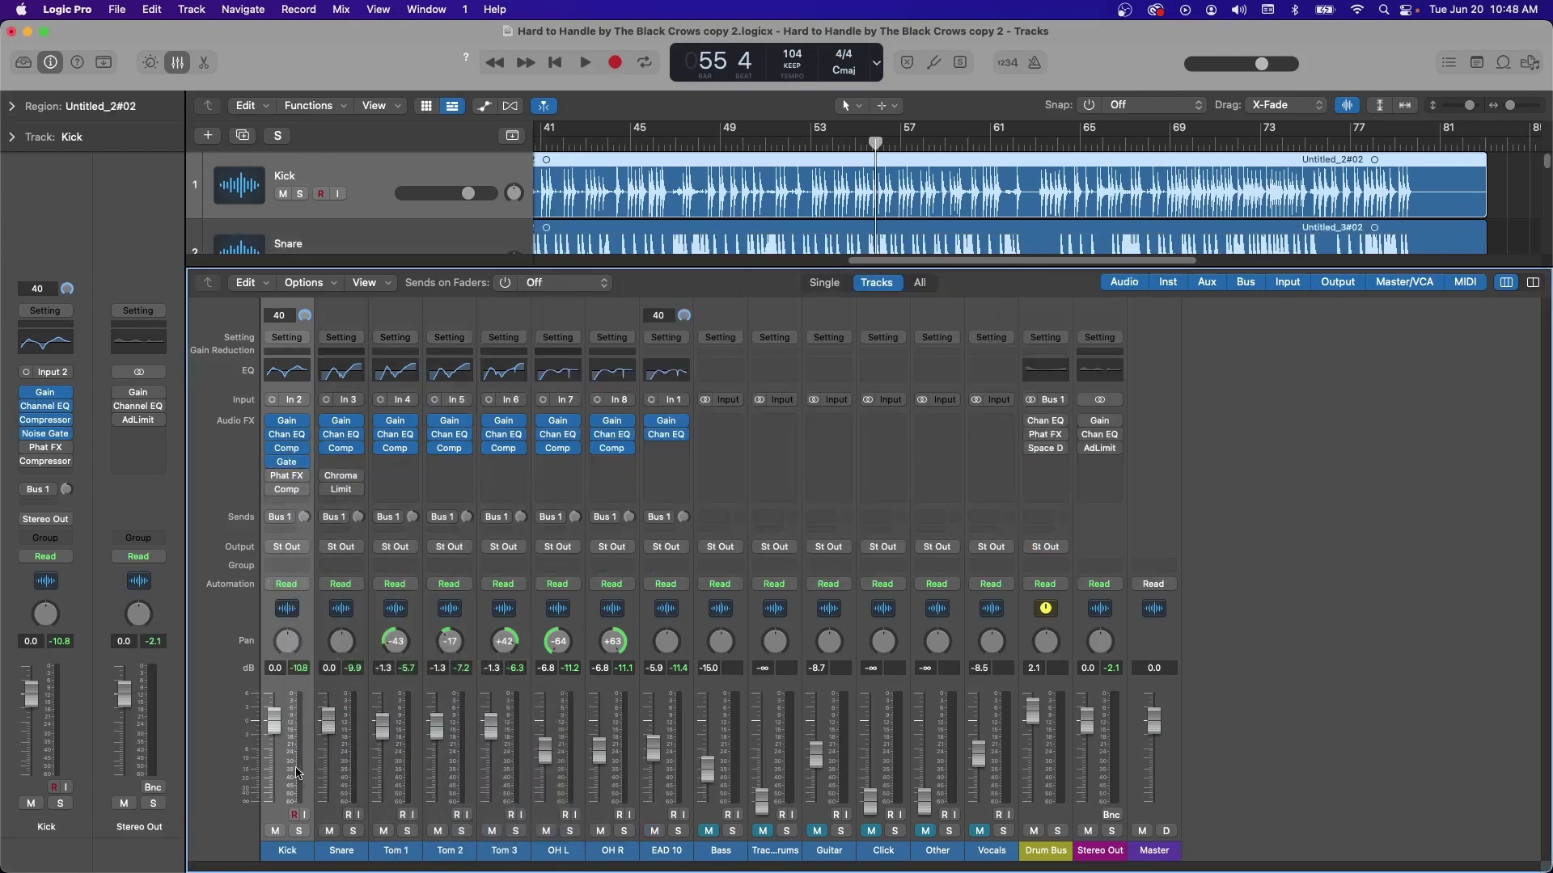
pyautogui.click(299, 831)
pyautogui.moveTo(756, 143); pyautogui.dragTo(720, 143)
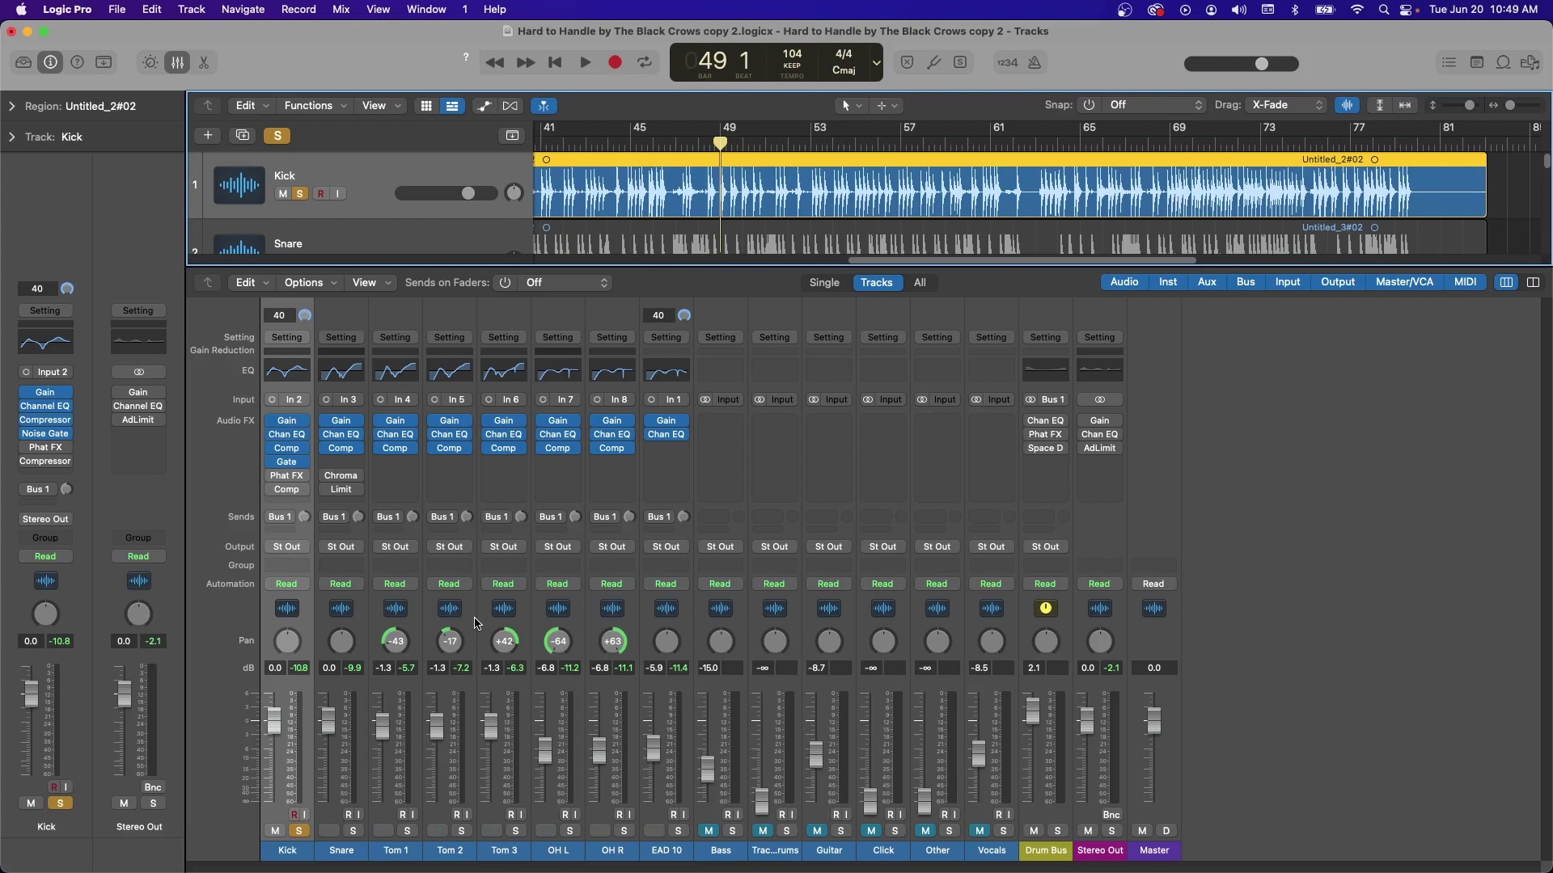
# - Set the Kick Noise Gate's threshold to -34 dB and its lookahead to 5 ms
pyautogui.click(286, 462)
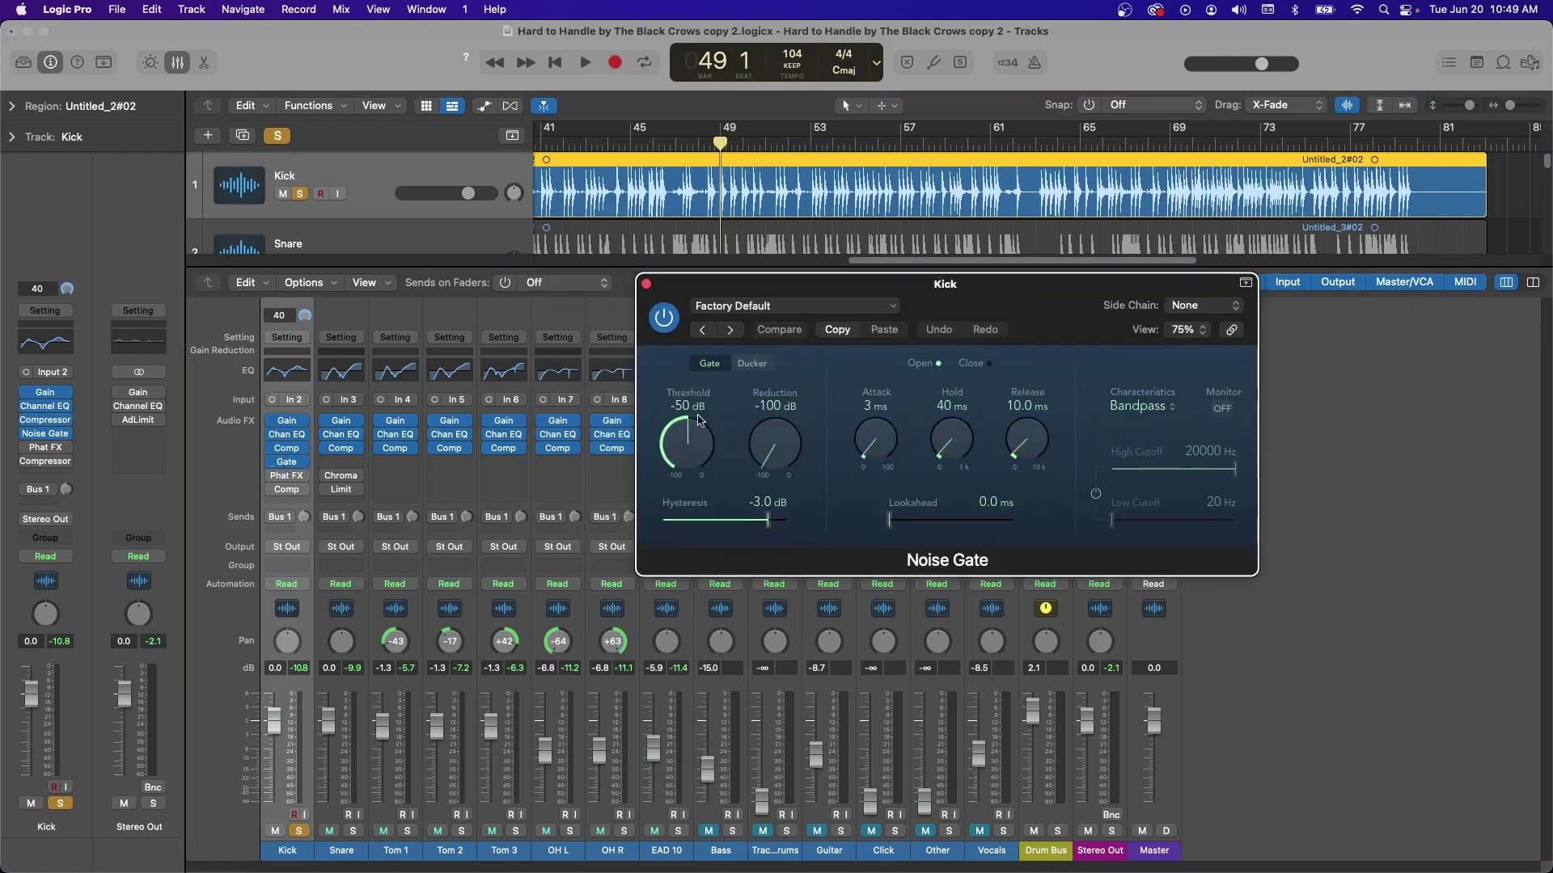
pyautogui.moveTo(688, 426); pyautogui.dragTo(691, 386)
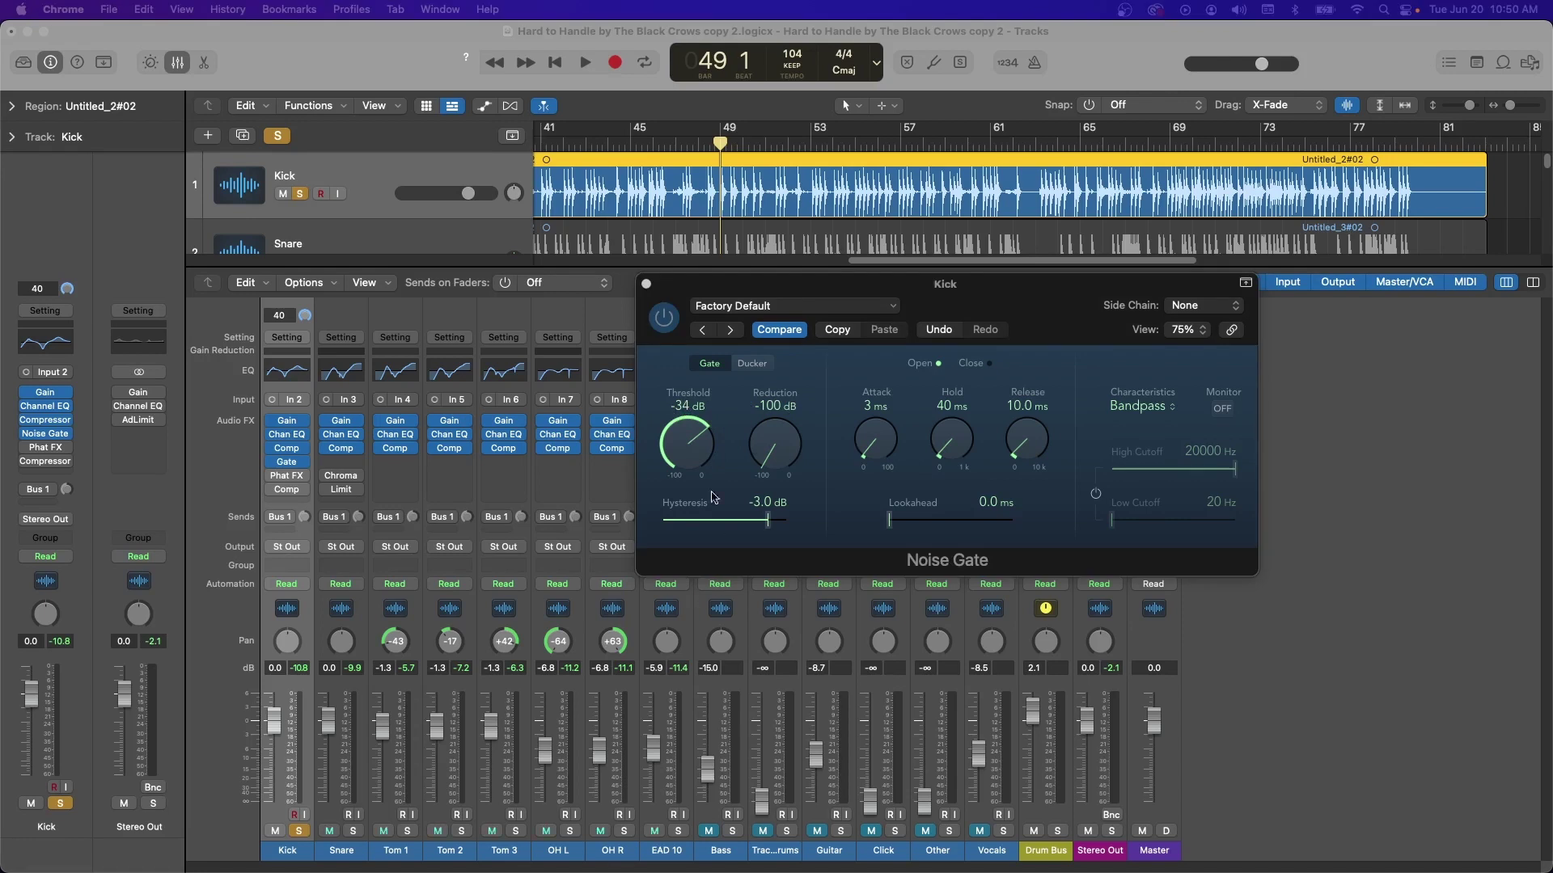
pyautogui.moveTo(988, 304); pyautogui.dragTo(631, 201)
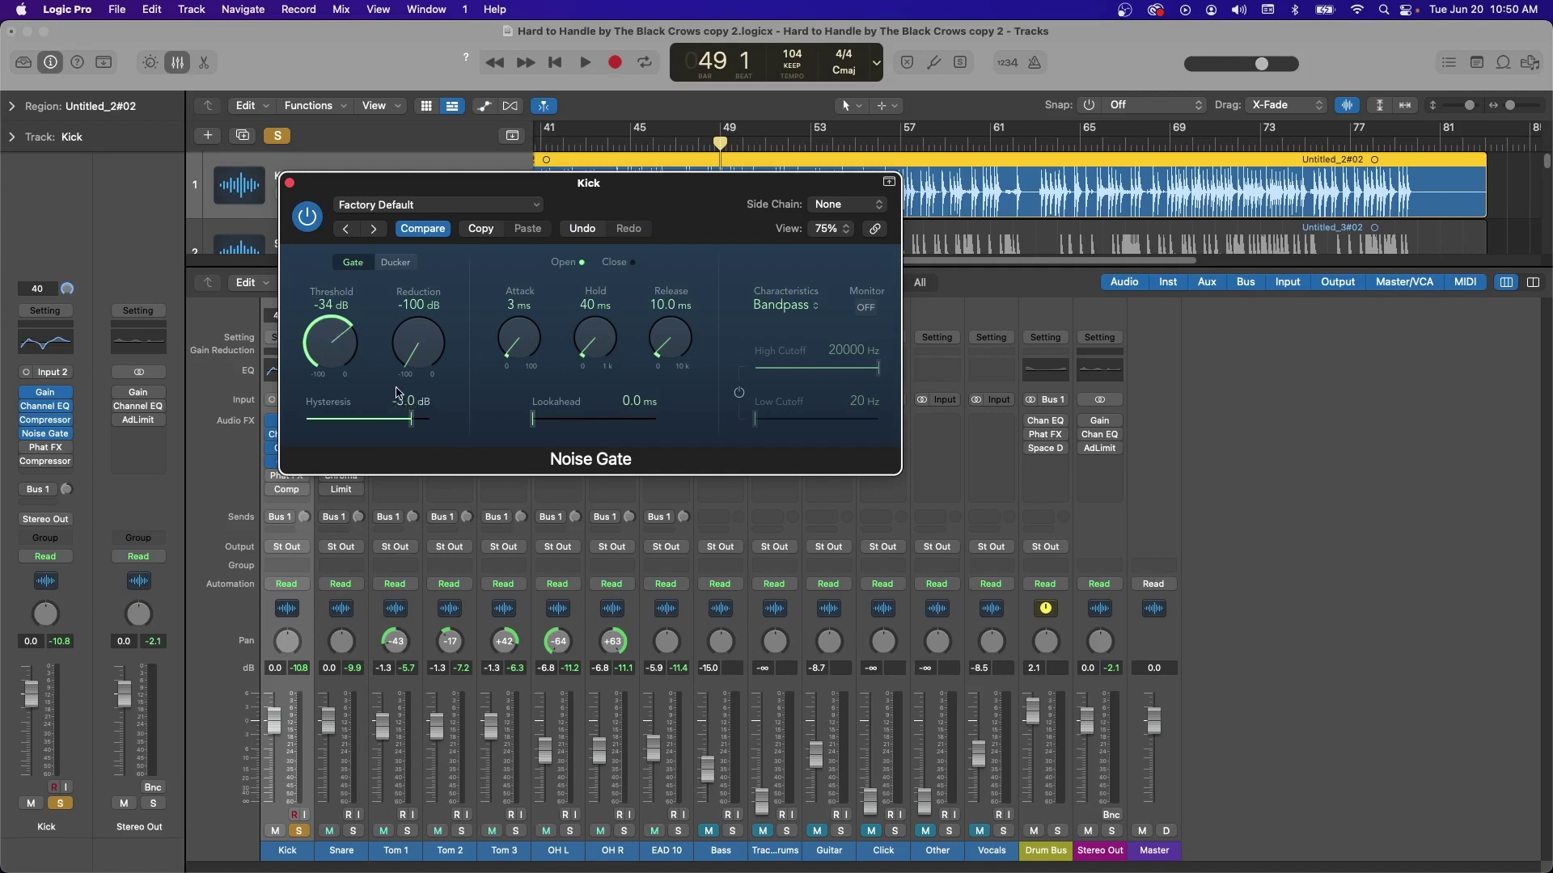
pyautogui.moveTo(413, 420)
pyautogui.mouseDown()
pyautogui.moveTo(451, 436)
pyautogui.moveTo(415, 422)
pyautogui.mouseUp()
pyautogui.moveTo(533, 423); pyautogui.dragTo(566, 418)
# - Examine the Noise Gate's side chain, filter characteristics and monitor options
pyautogui.click(855, 208)
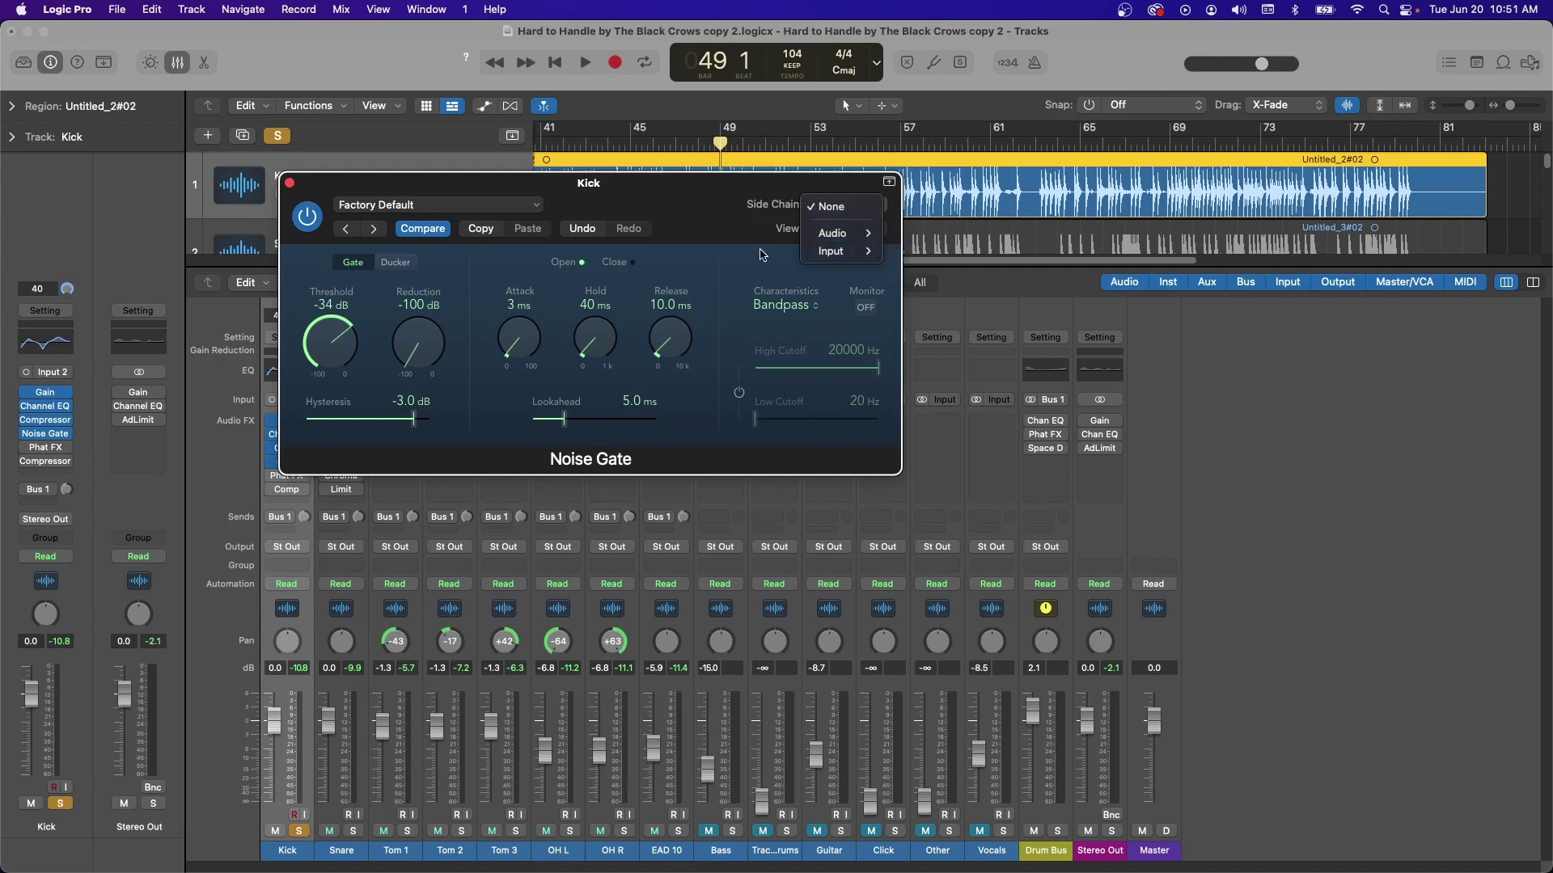
pyautogui.click(760, 293)
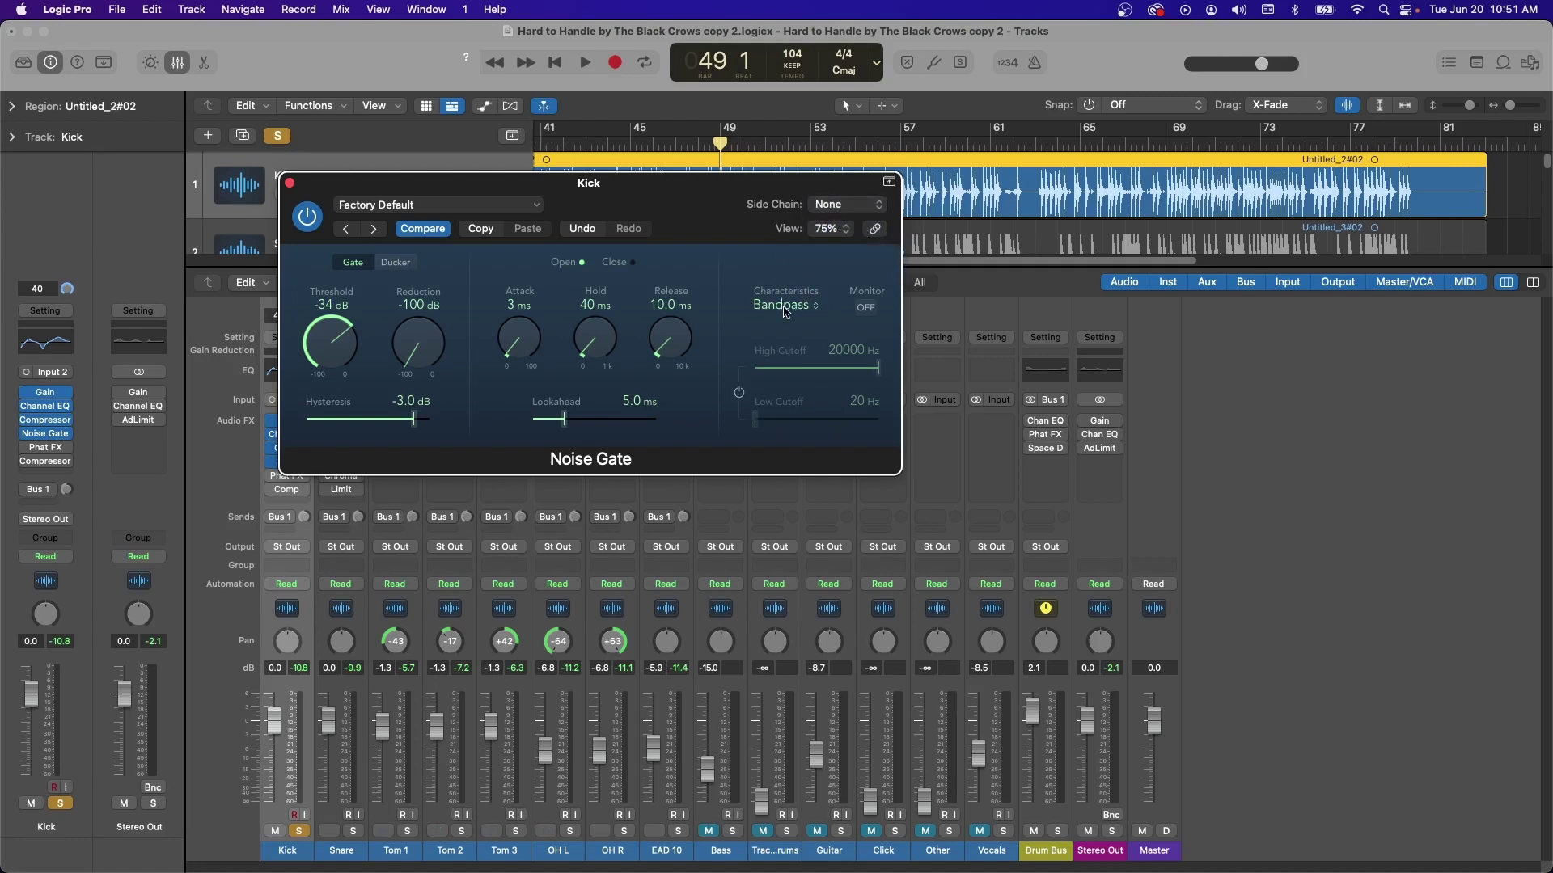
pyautogui.click(784, 305)
pyautogui.click(798, 328)
pyautogui.click(800, 307)
pyautogui.click(799, 295)
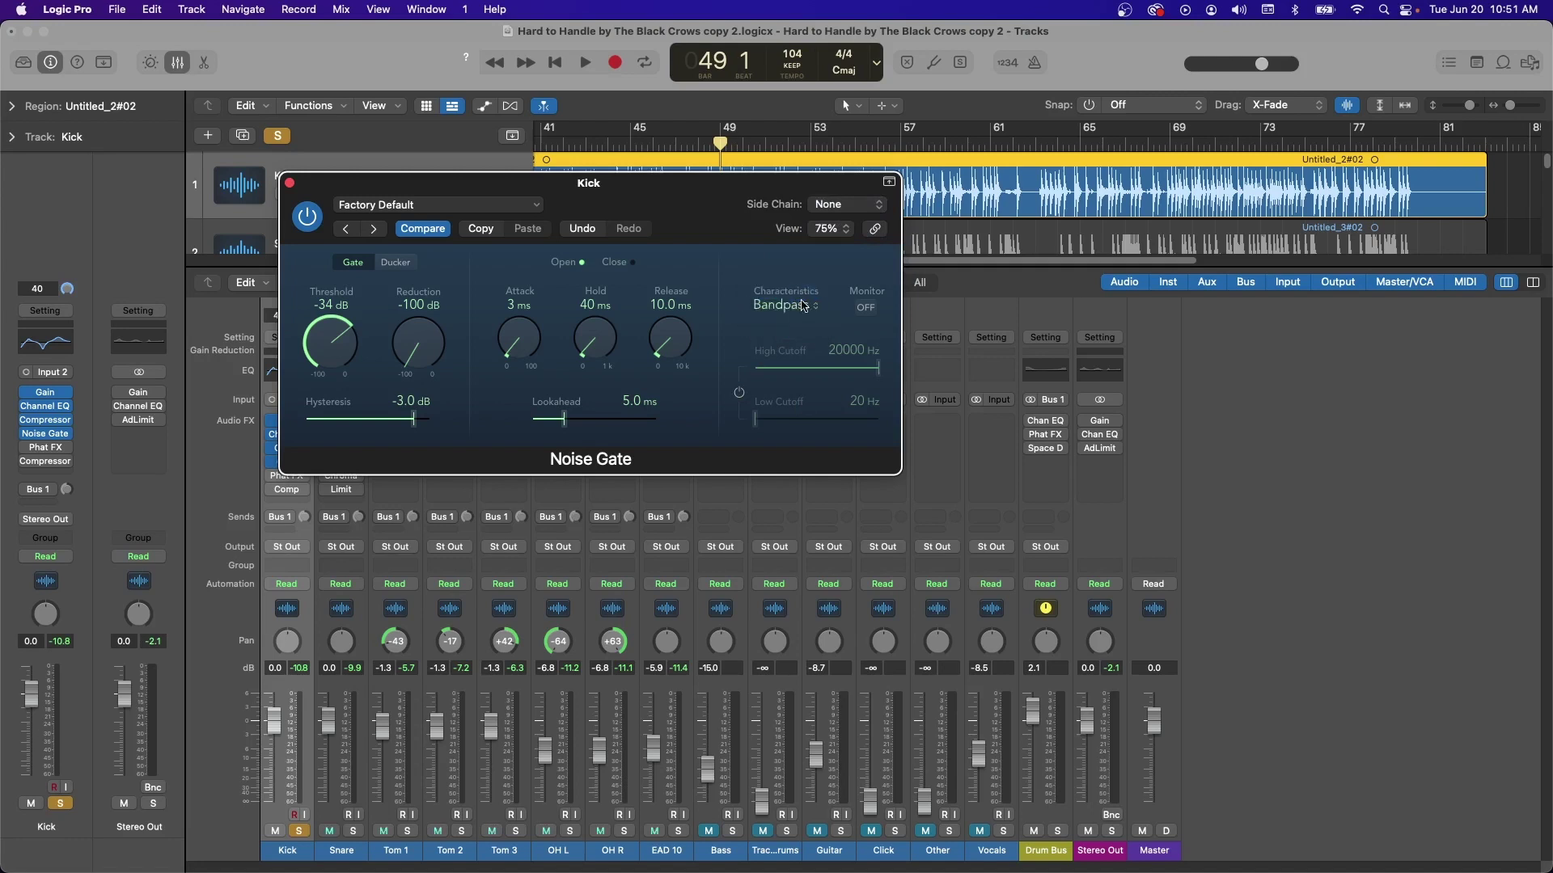
pyautogui.click(865, 307)
pyautogui.click(739, 393)
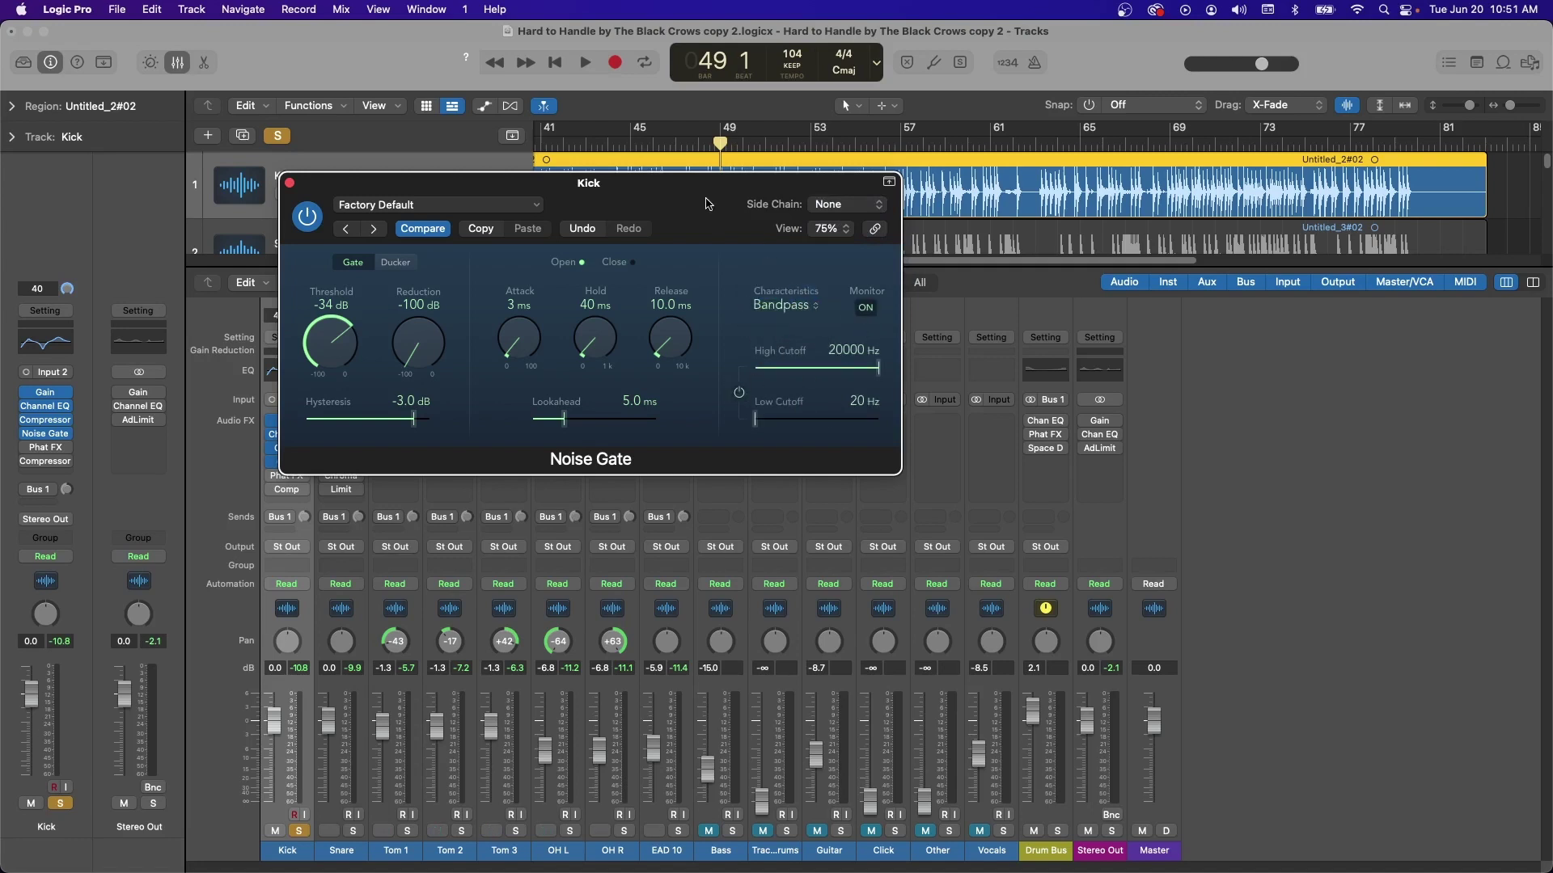
pyautogui.moveTo(709, 204); pyautogui.dragTo(959, 380)
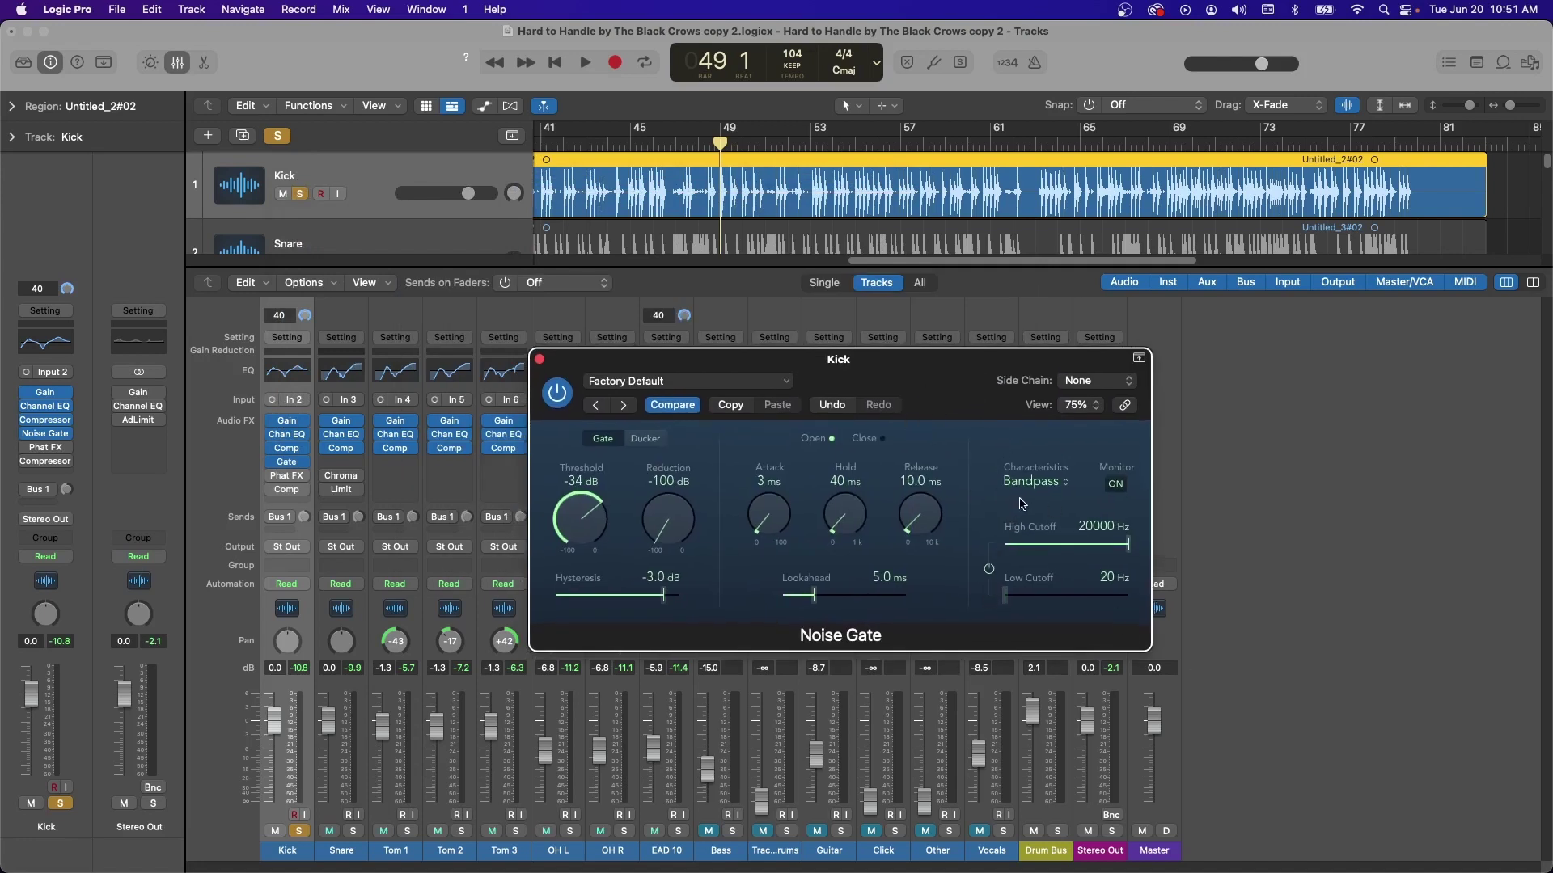
pyautogui.click(988, 568)
pyautogui.click(1115, 484)
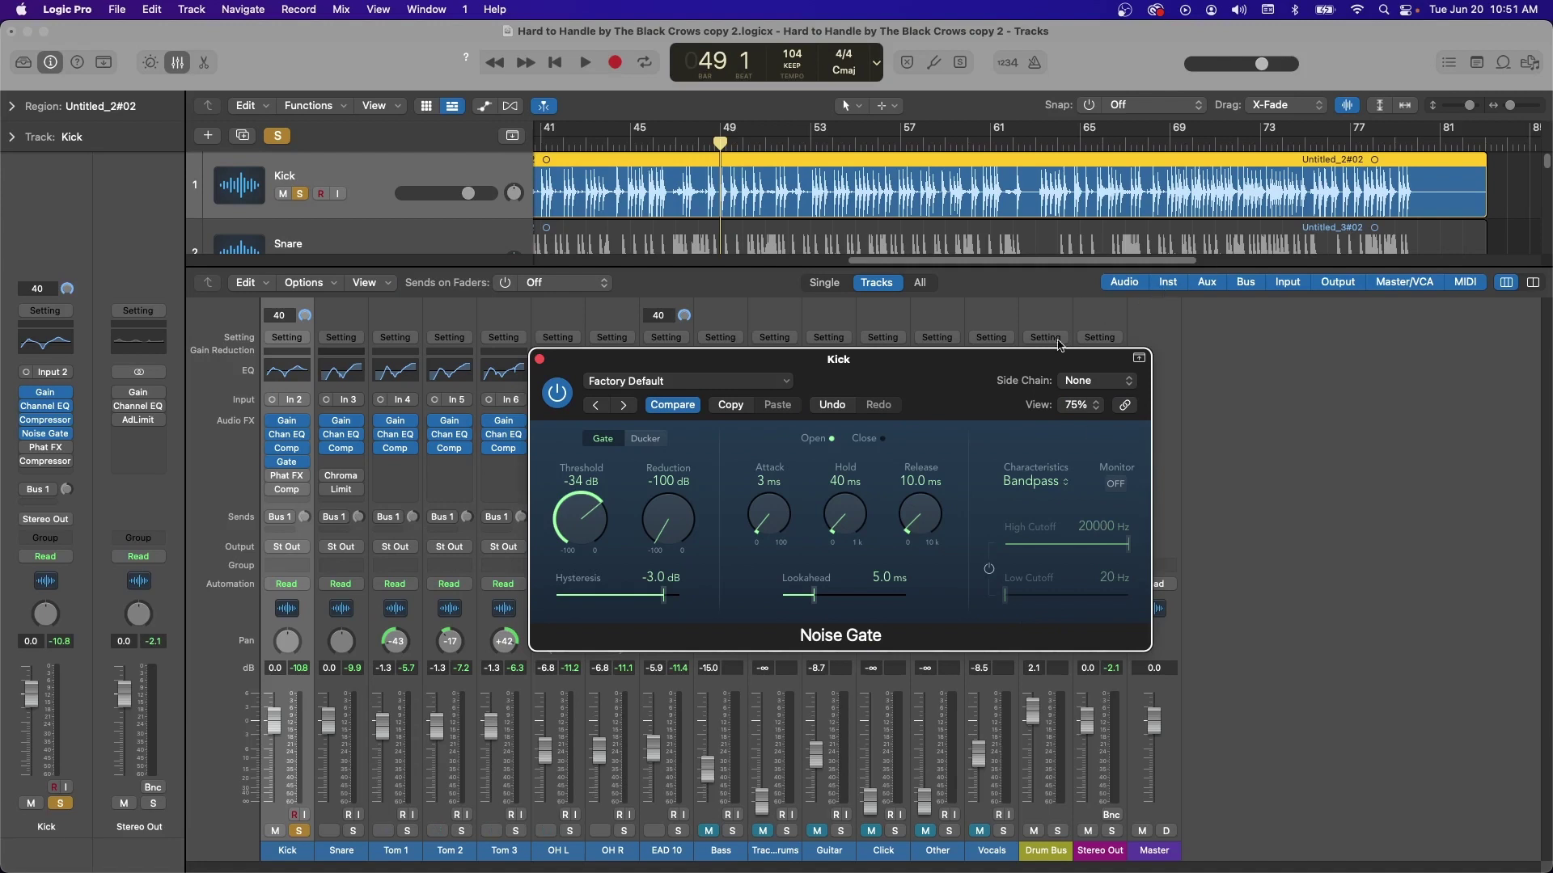
# - Audition the soloed kick through the Noise Gate from about bar 44
pyautogui.moveTo(958, 364); pyautogui.dragTo(944, 334)
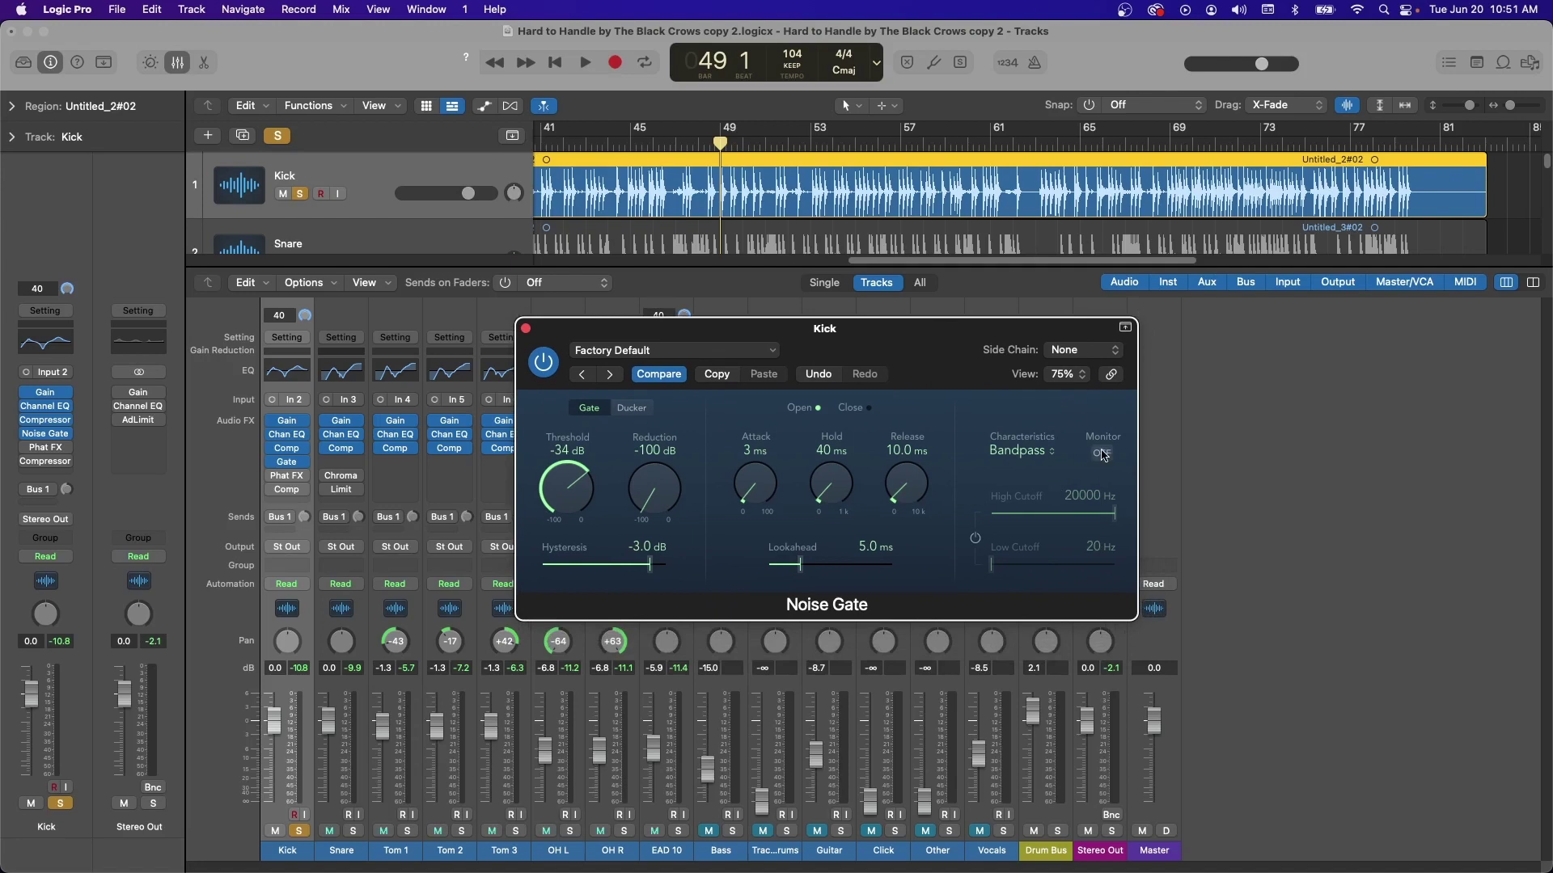
pyautogui.click(619, 149)
pyautogui.press('space')
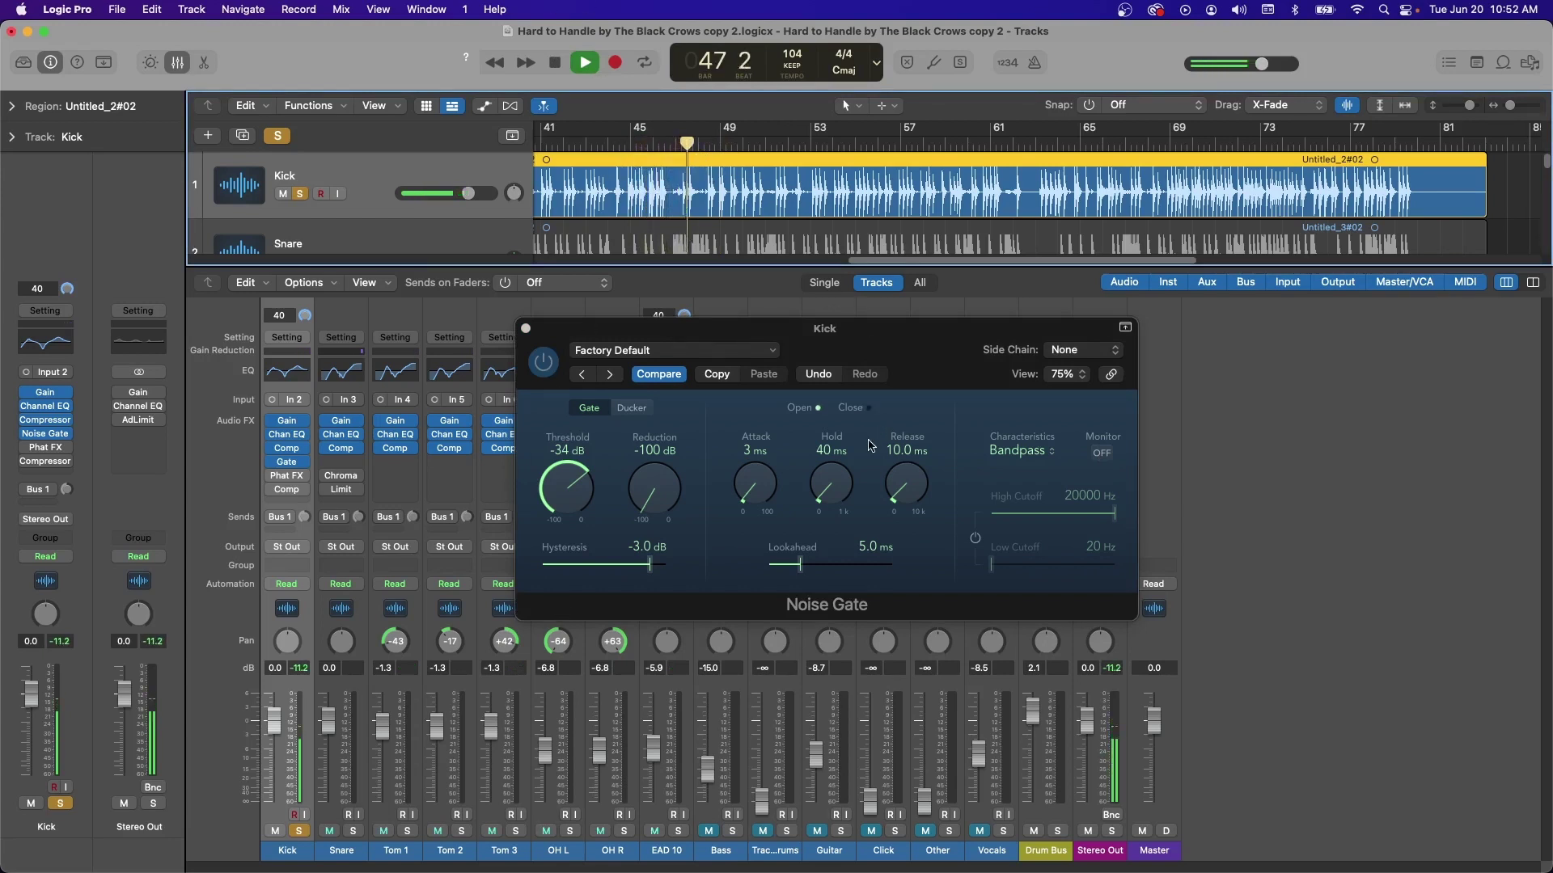
pyautogui.press('space')
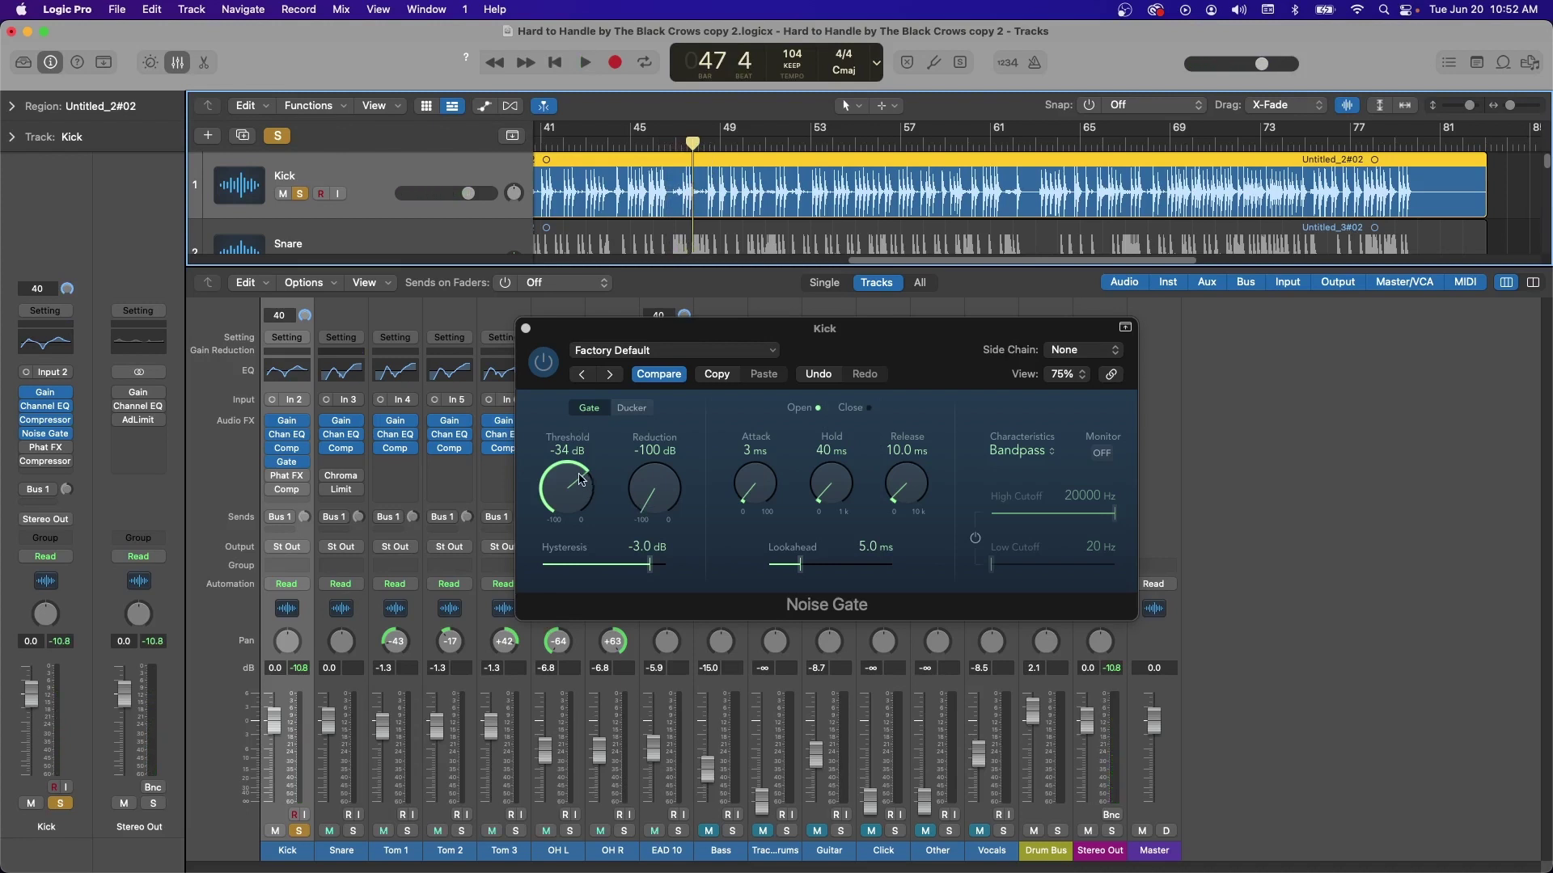
# - Set the gate's threshold to -12 dB and move it above the compressor in the Kick's effects chain, auditioning the result
pyautogui.moveTo(577, 481); pyautogui.dragTo(599, 441)
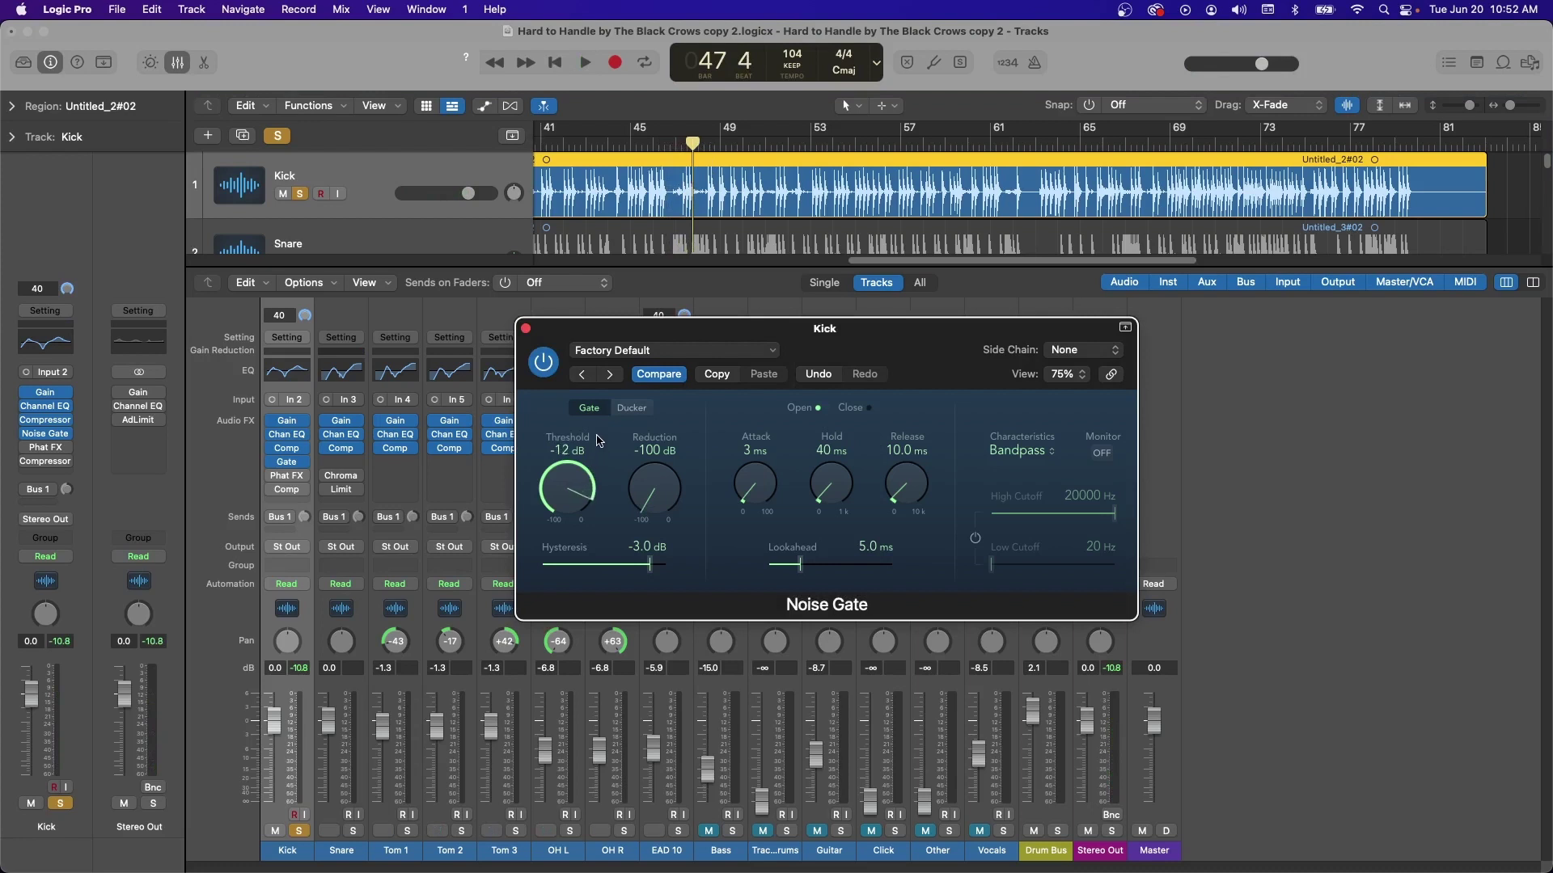
pyautogui.moveTo(288, 462); pyautogui.dragTo(295, 445)
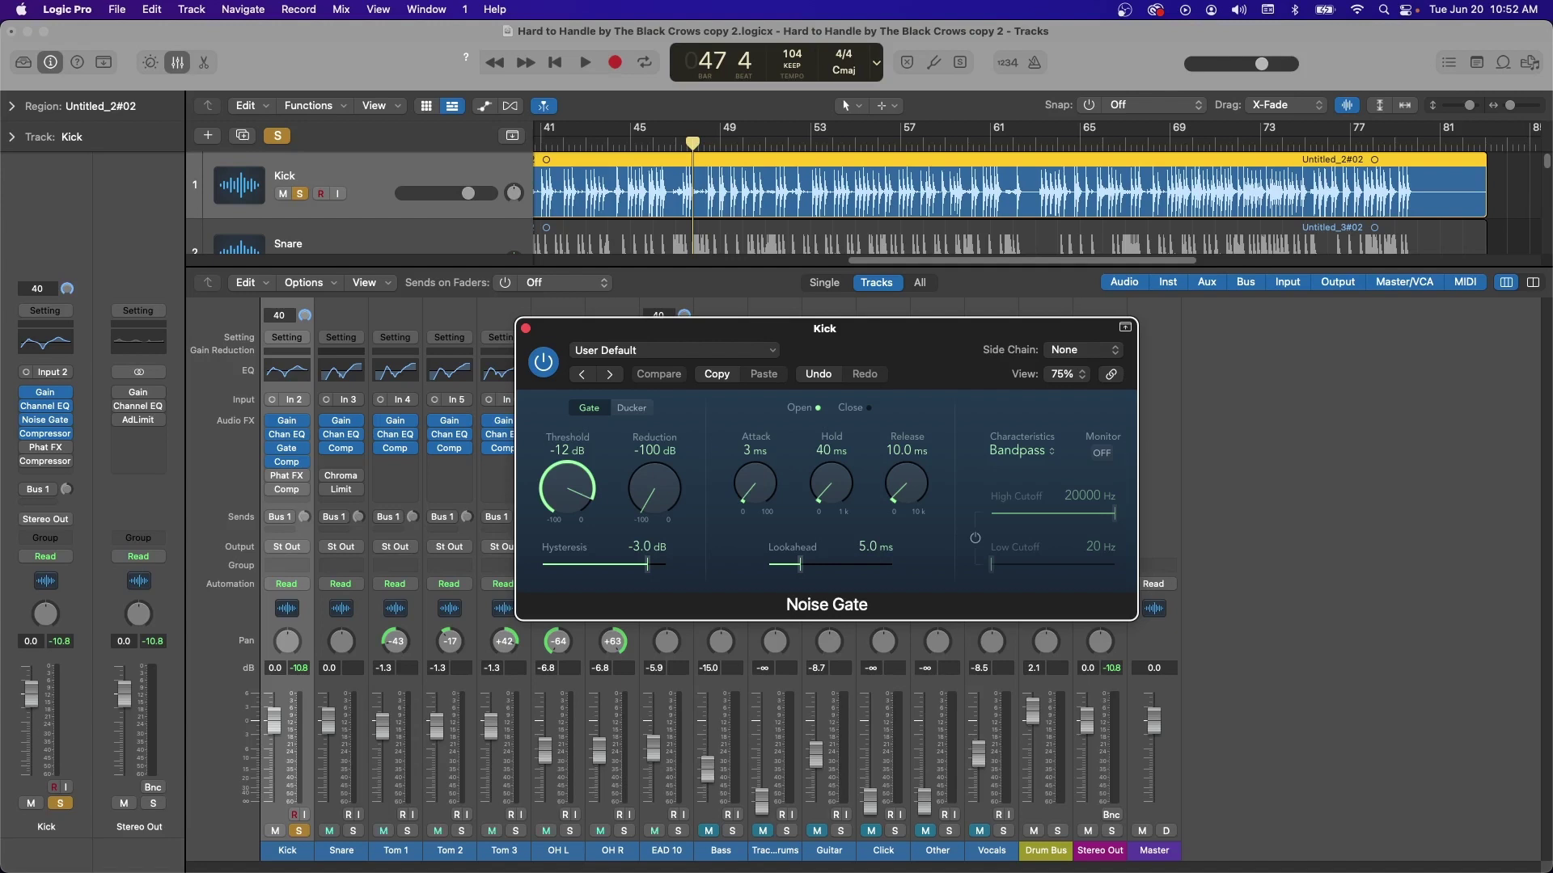
pyautogui.press('space')
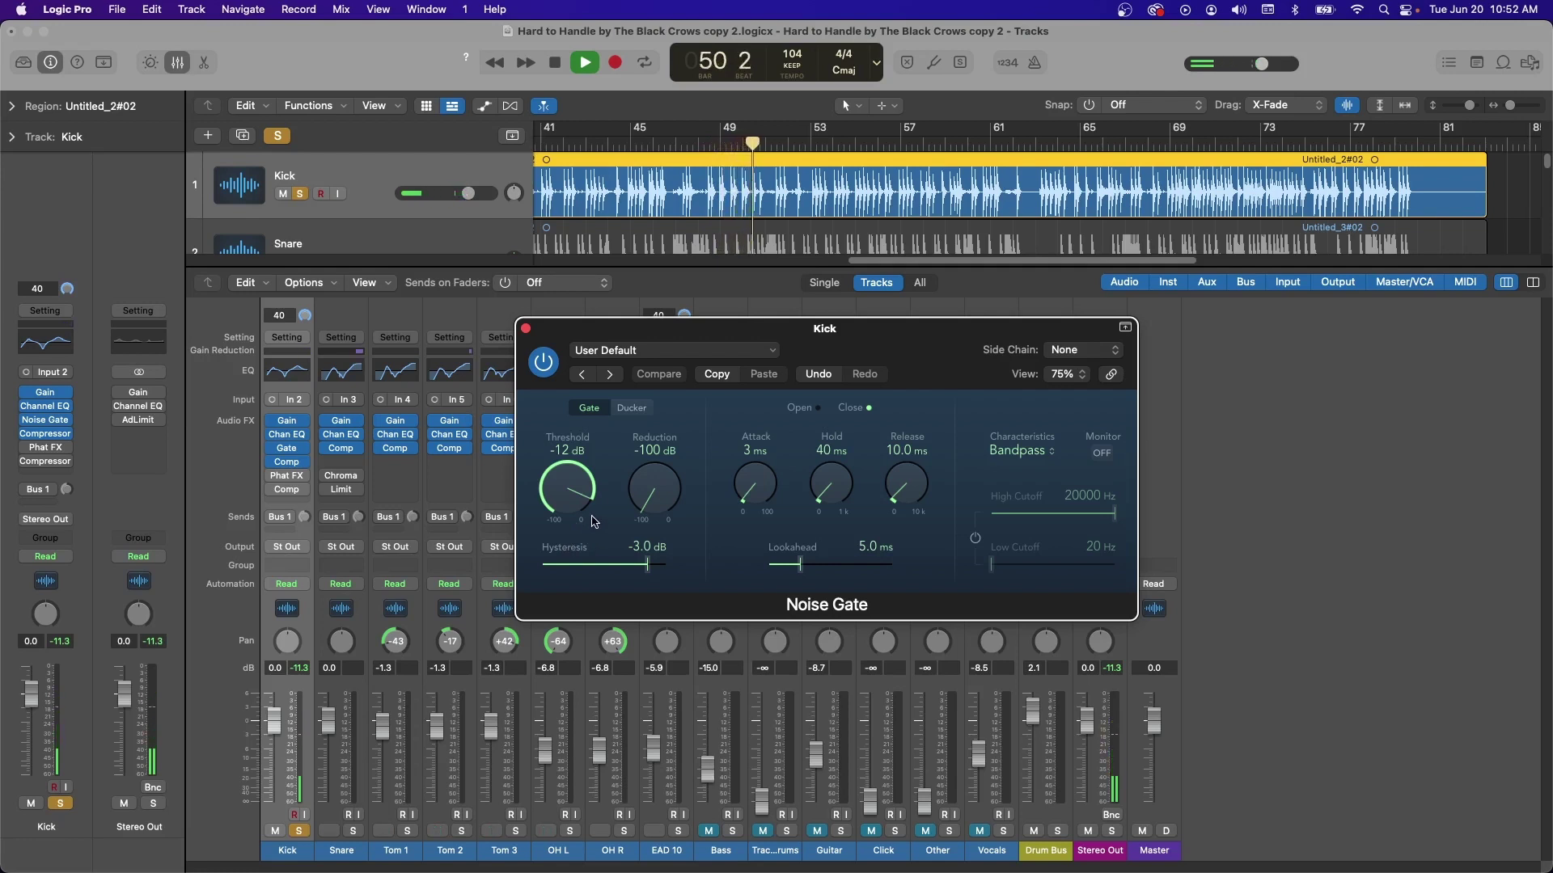
pyautogui.press('space')
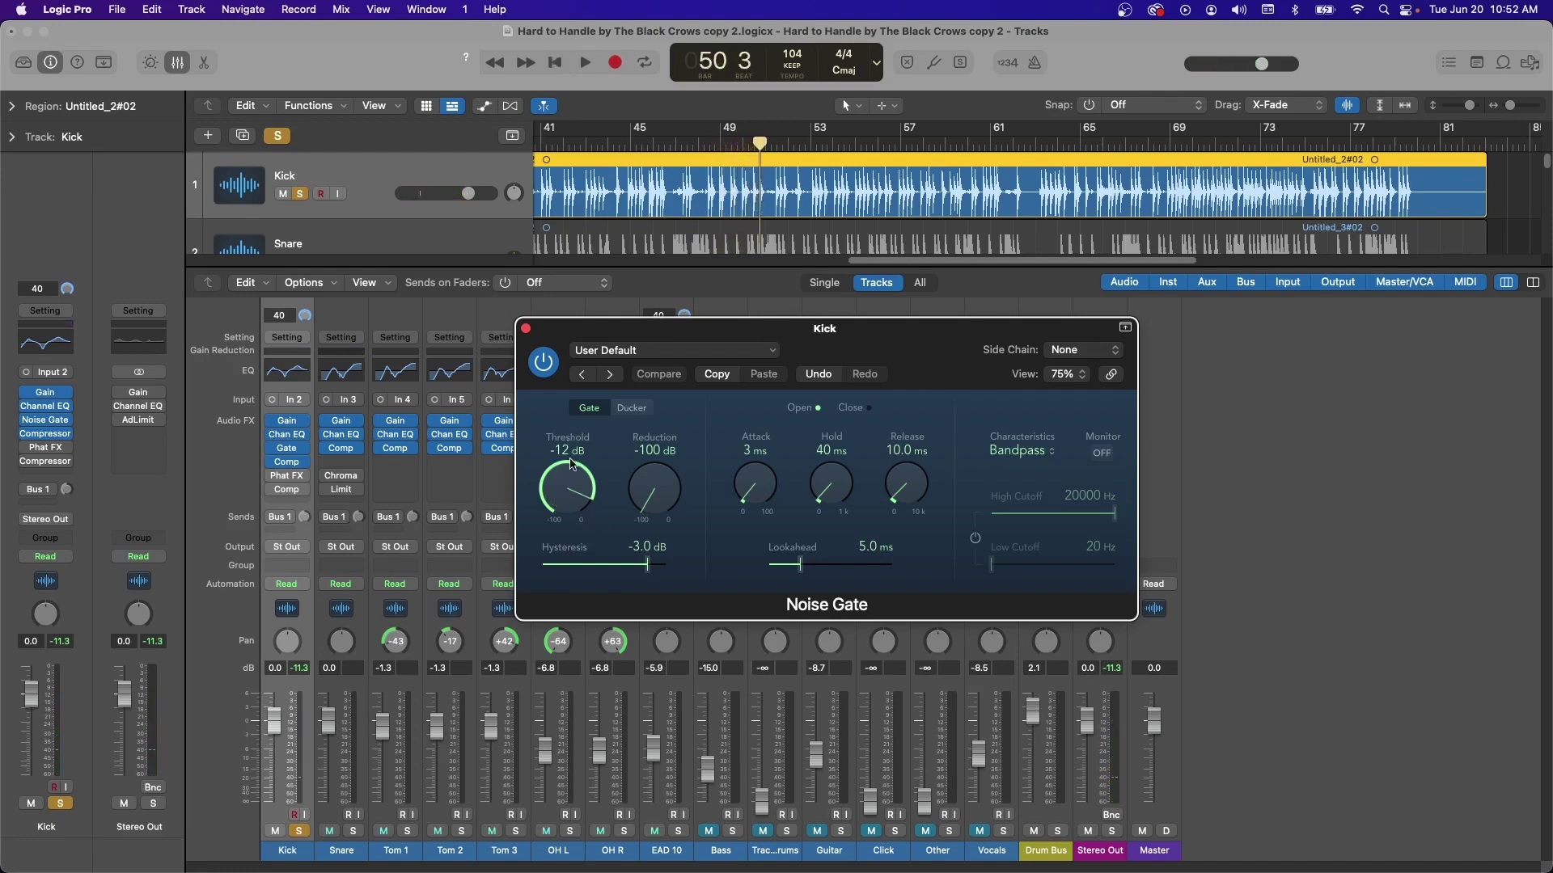
# - Set the gate's threshold to -15 dB and audition the kick from bar 51
pyautogui.moveTo(569, 459); pyautogui.dragTo(565, 512)
pyautogui.click(772, 146)
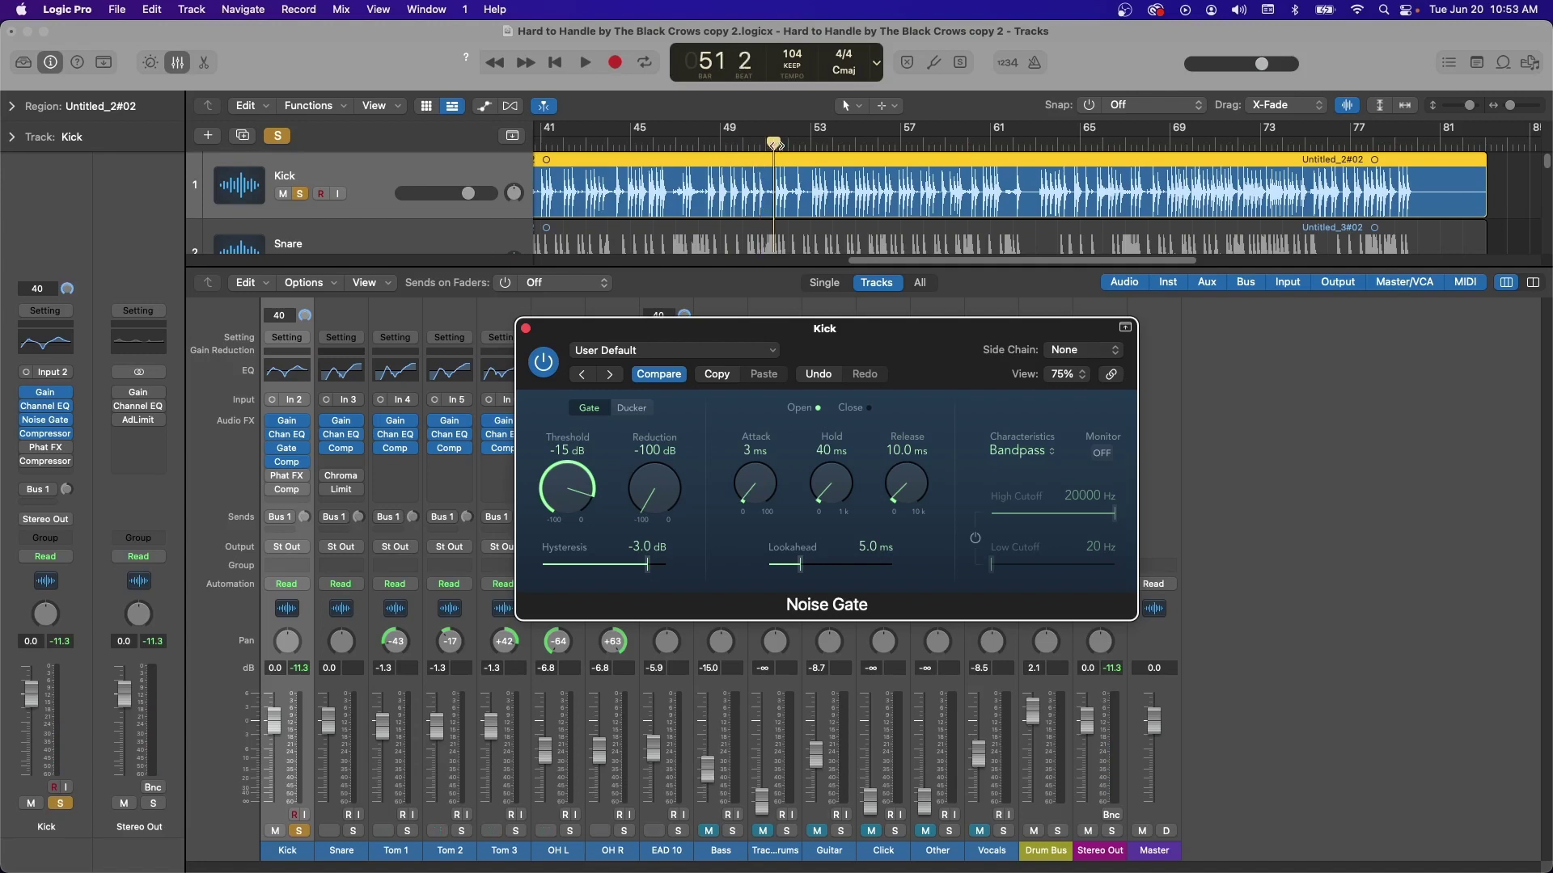
pyautogui.press('space')
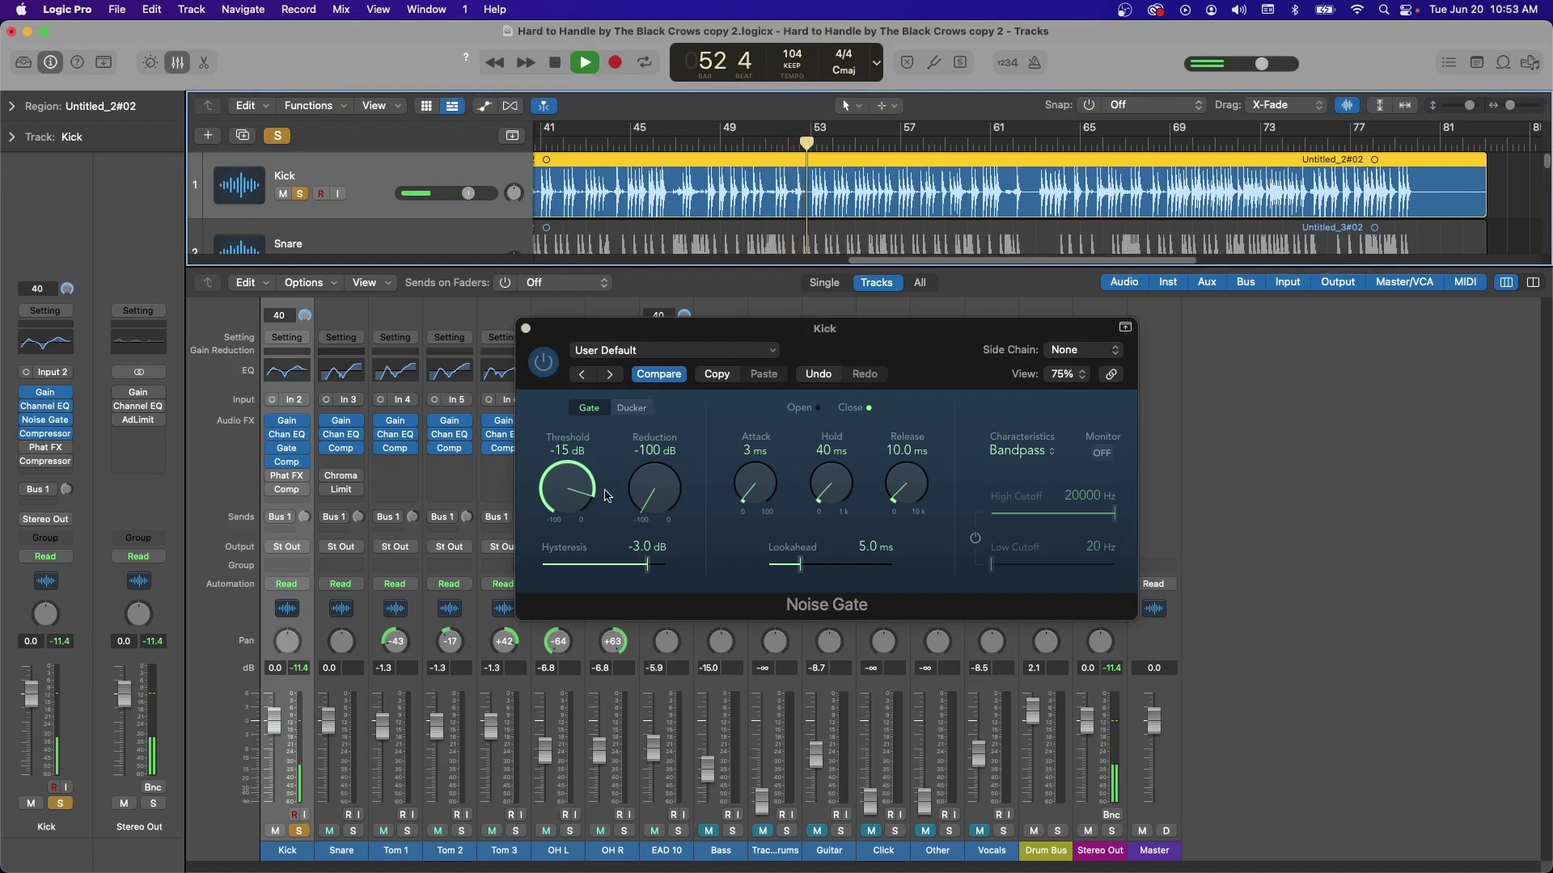
pyautogui.press('space')
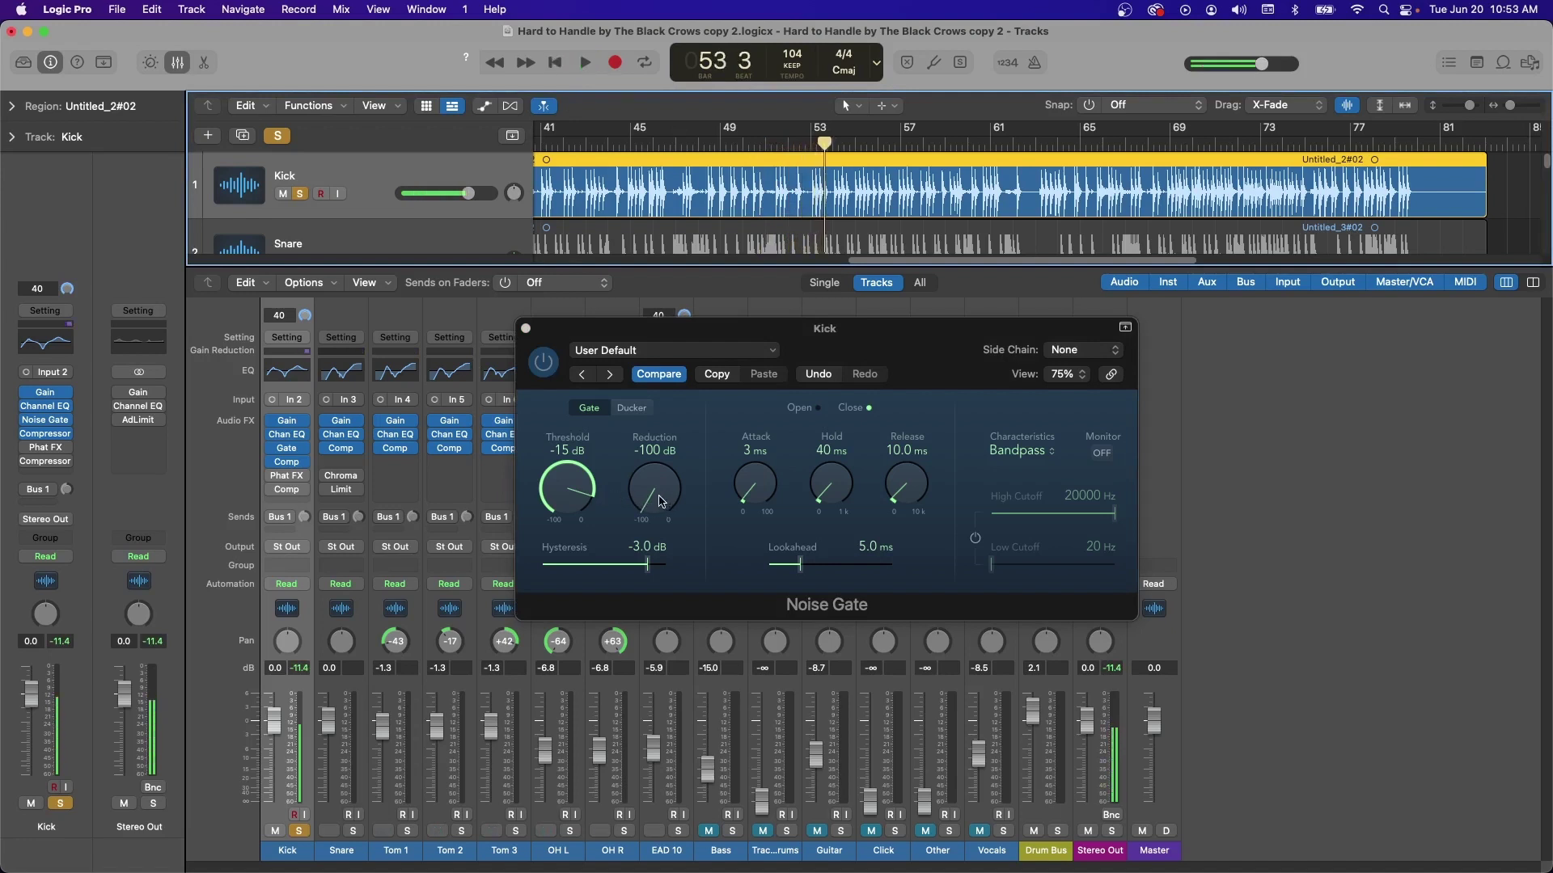
# - Try the gate's reduction at about -61 dB and return it to -100 dB while the kick plays
pyautogui.moveTo(662, 502); pyautogui.dragTo(661, 385)
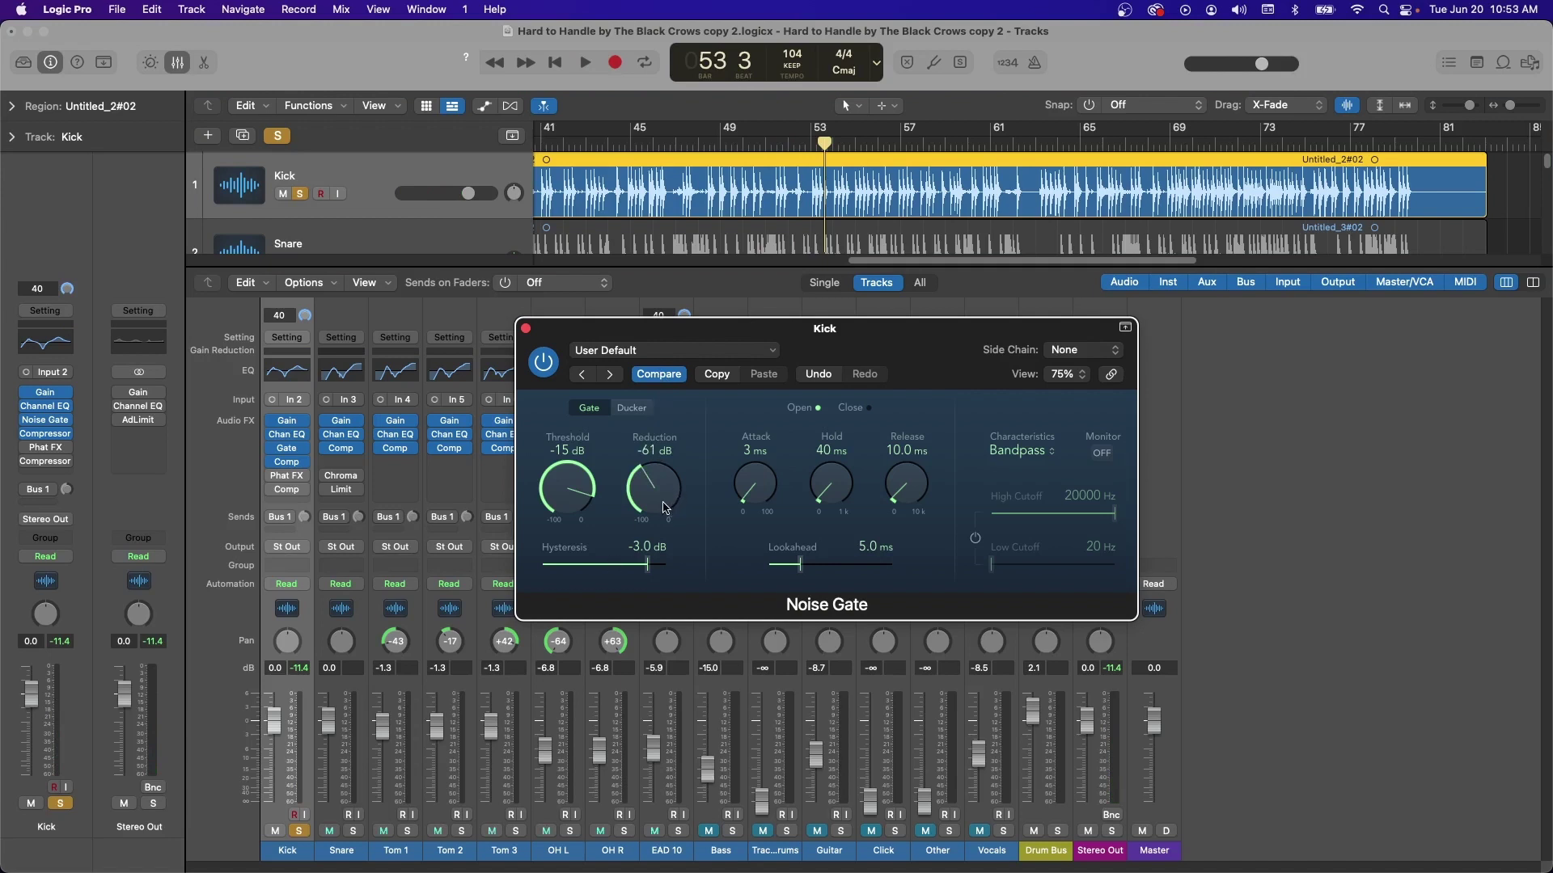
pyautogui.press('space')
pyautogui.moveTo(660, 488); pyautogui.dragTo(679, 599)
pyautogui.press('space')
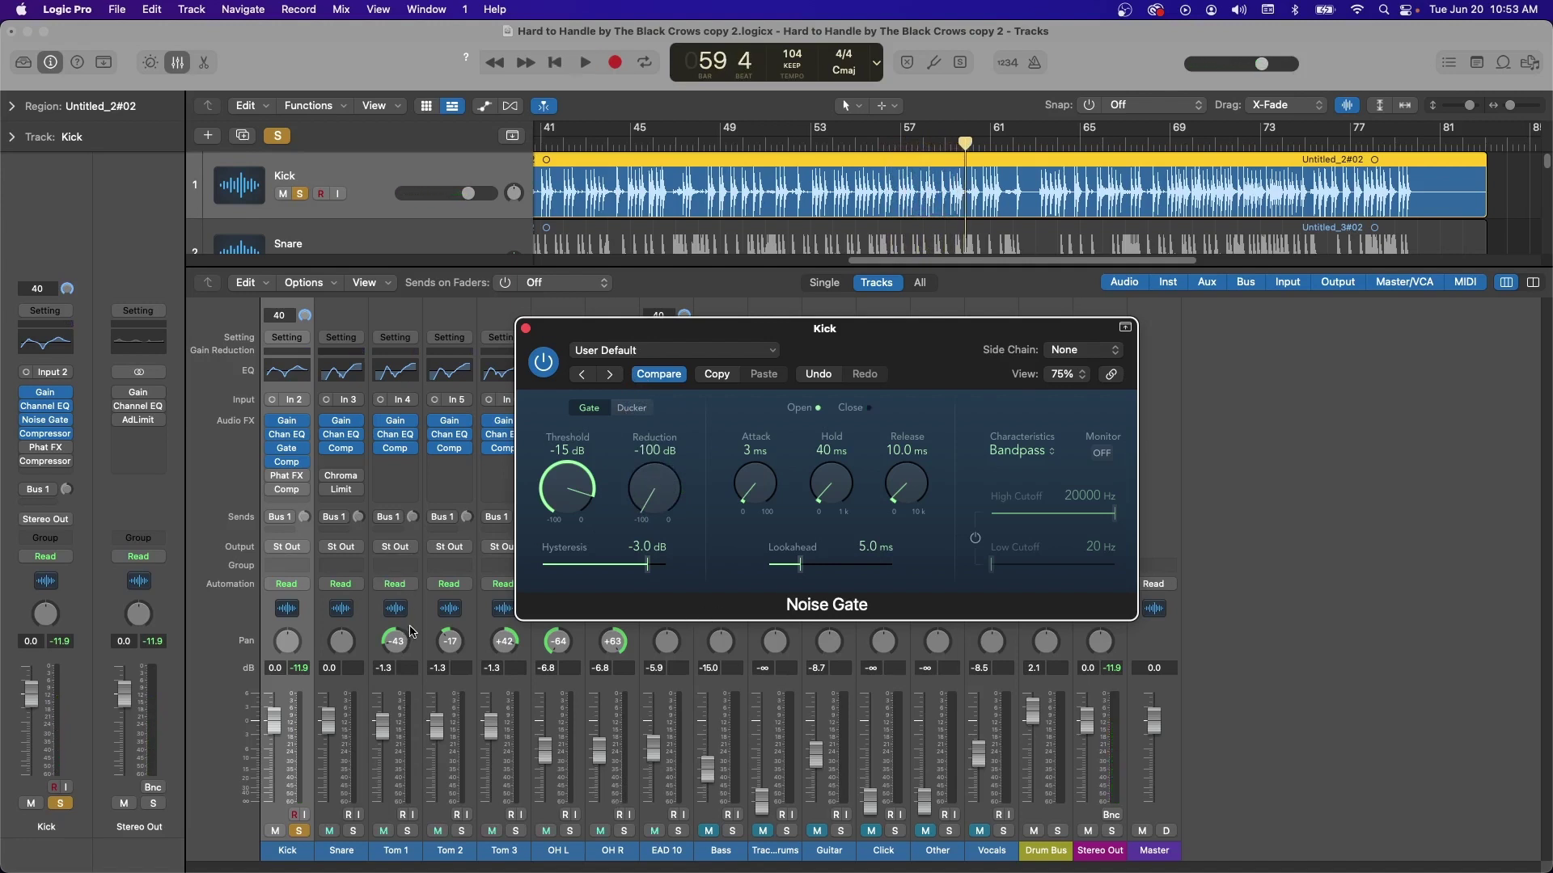
# - Play the kick onward and create a cycle range from bar 63 to about bar 79
pyautogui.press('space')
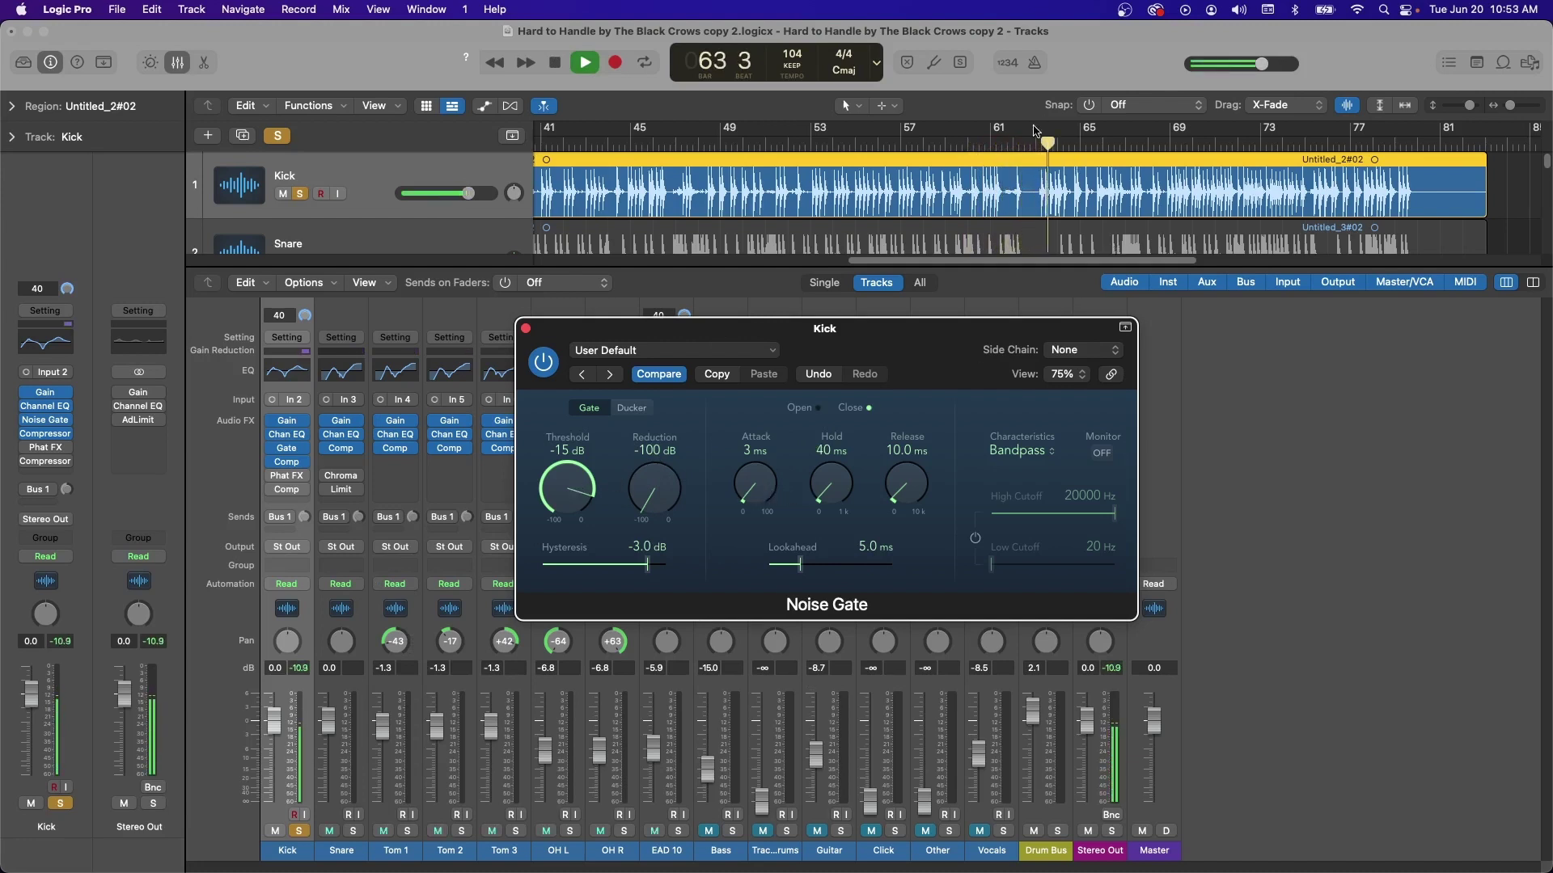
pyautogui.moveTo(1043, 131); pyautogui.dragTo(1391, 131)
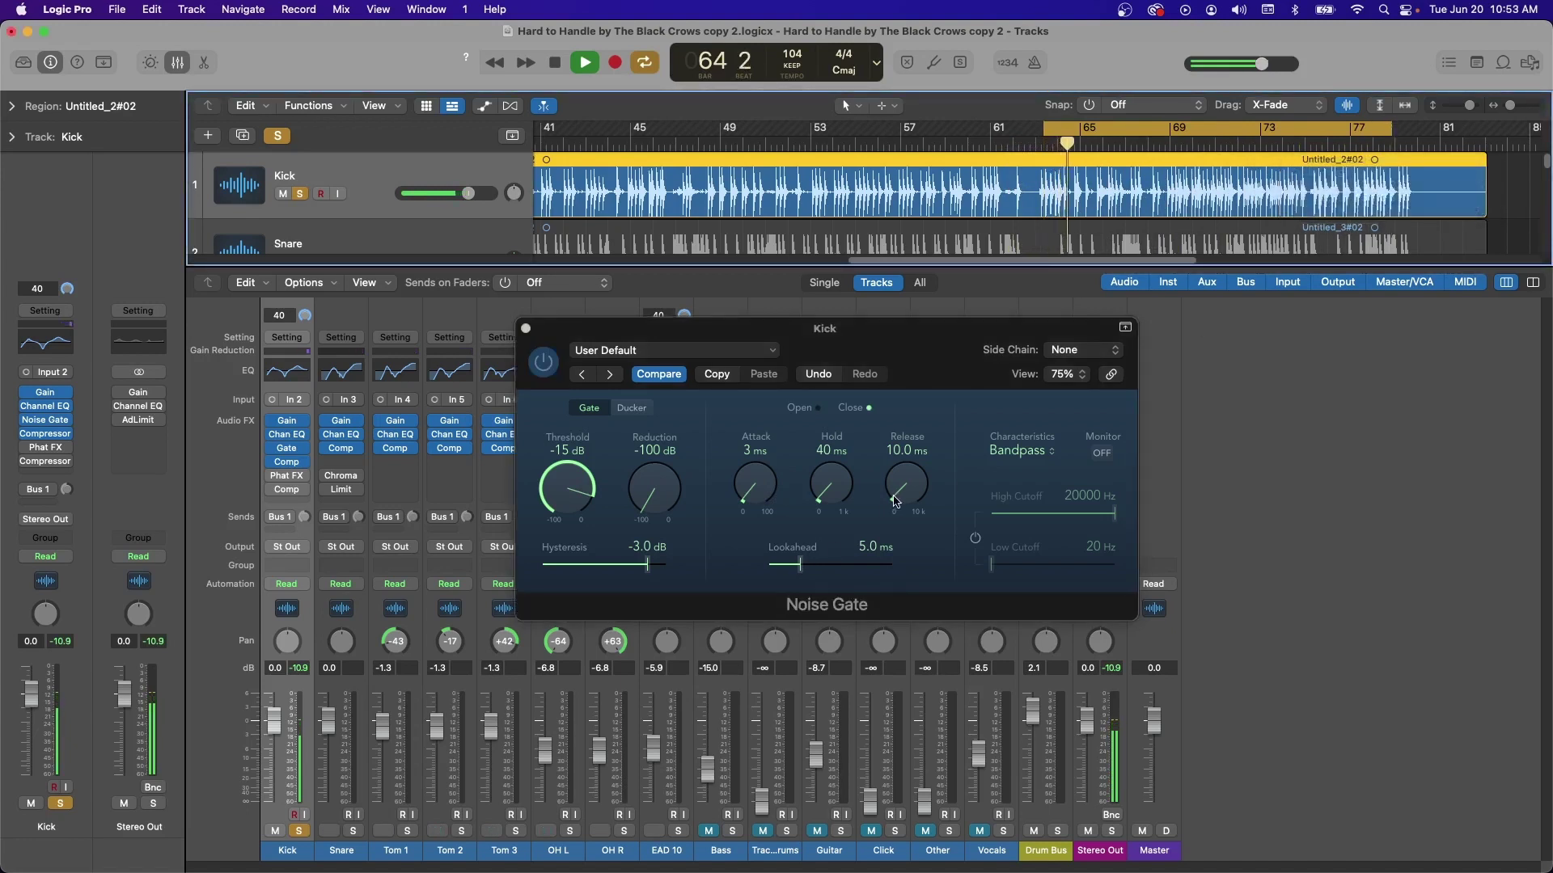
pyautogui.press('space')
# - Set the gate's release to about 133 ms while listening to the cycled kick section
pyautogui.moveTo(909, 487); pyautogui.dragTo(906, 456)
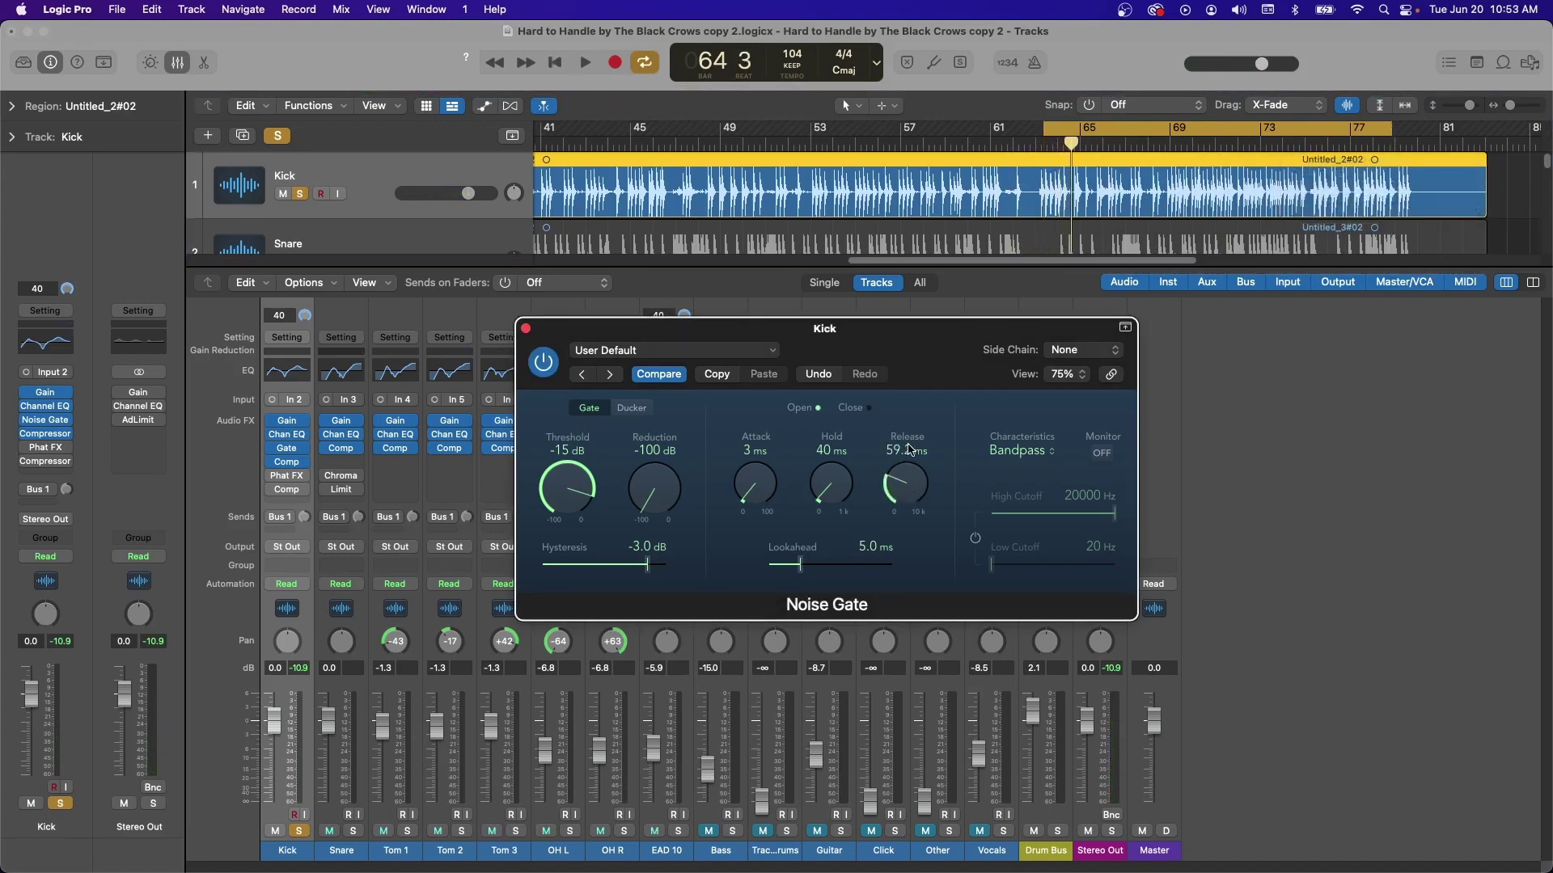
pyautogui.press('space')
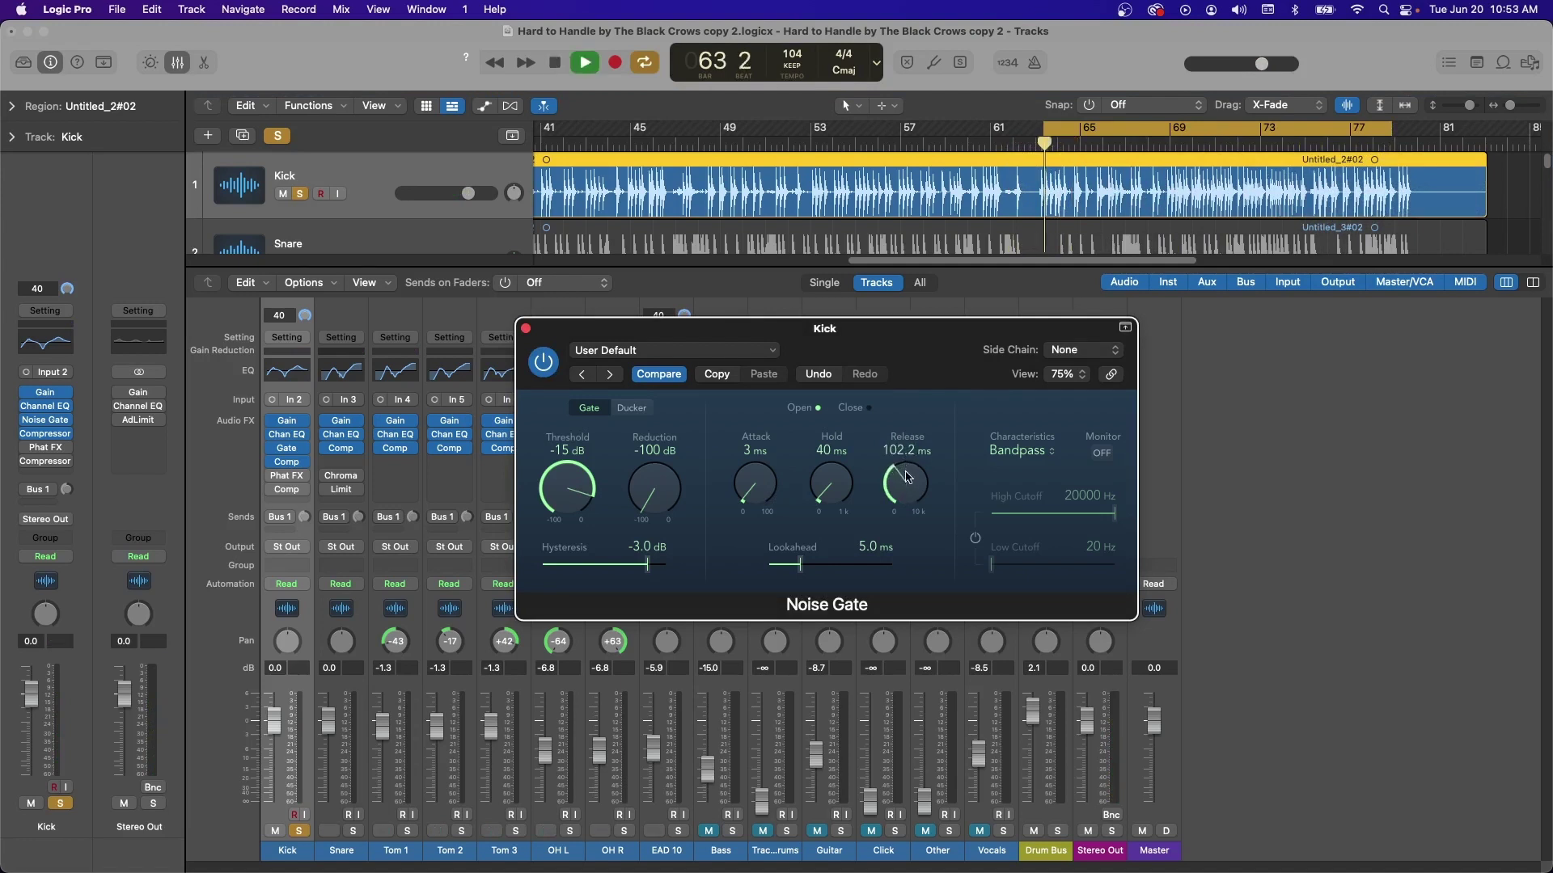
pyautogui.moveTo(905, 478); pyautogui.dragTo(905, 471)
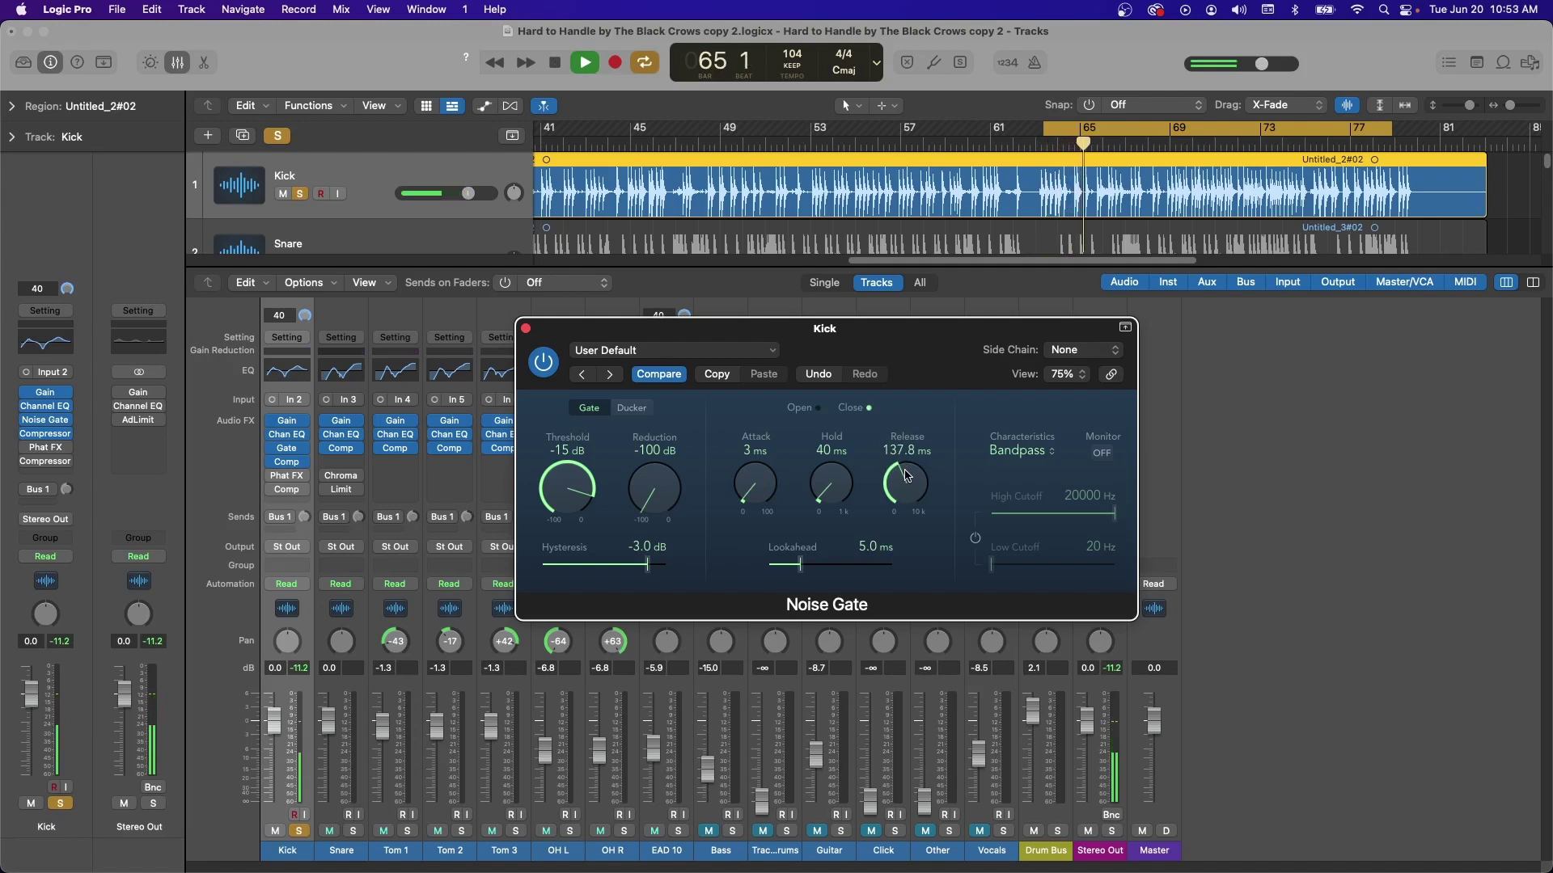
pyautogui.moveTo(907, 475)
pyautogui.mouseDown()
pyautogui.moveTo(910, 445)
pyautogui.moveTo(900, 479)
pyautogui.mouseUp()
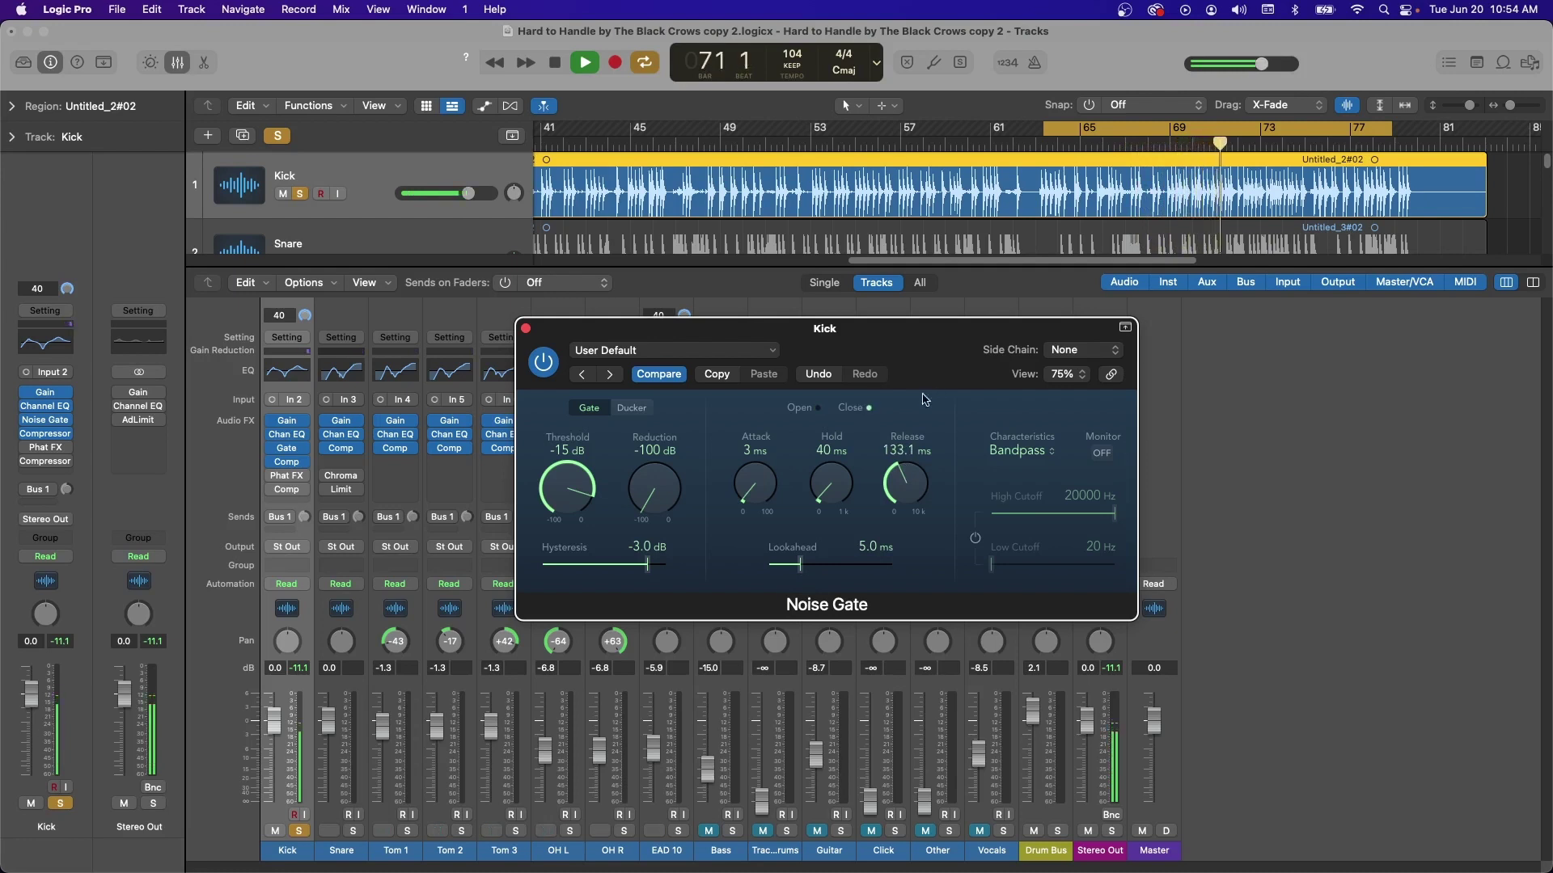
# - Set the kick gate's release to 105.5 ms while listening to the cycled section from its beginning
pyautogui.moveTo(908, 485)
pyautogui.mouseDown()
pyautogui.moveTo(908, 469)
pyautogui.moveTo(908, 486)
pyautogui.mouseUp()
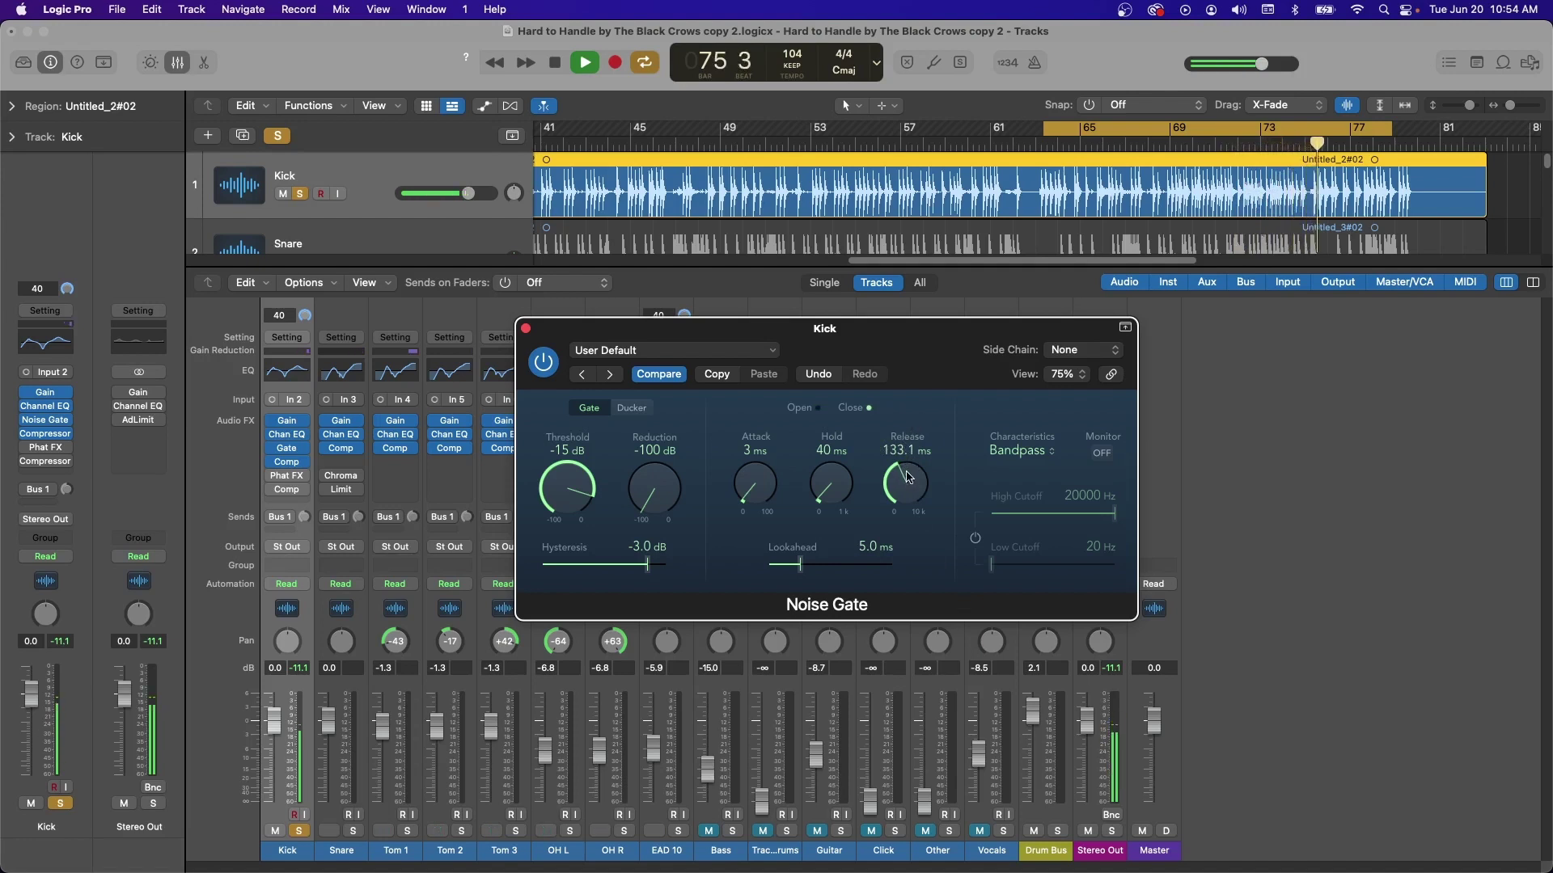
pyautogui.click(1045, 147)
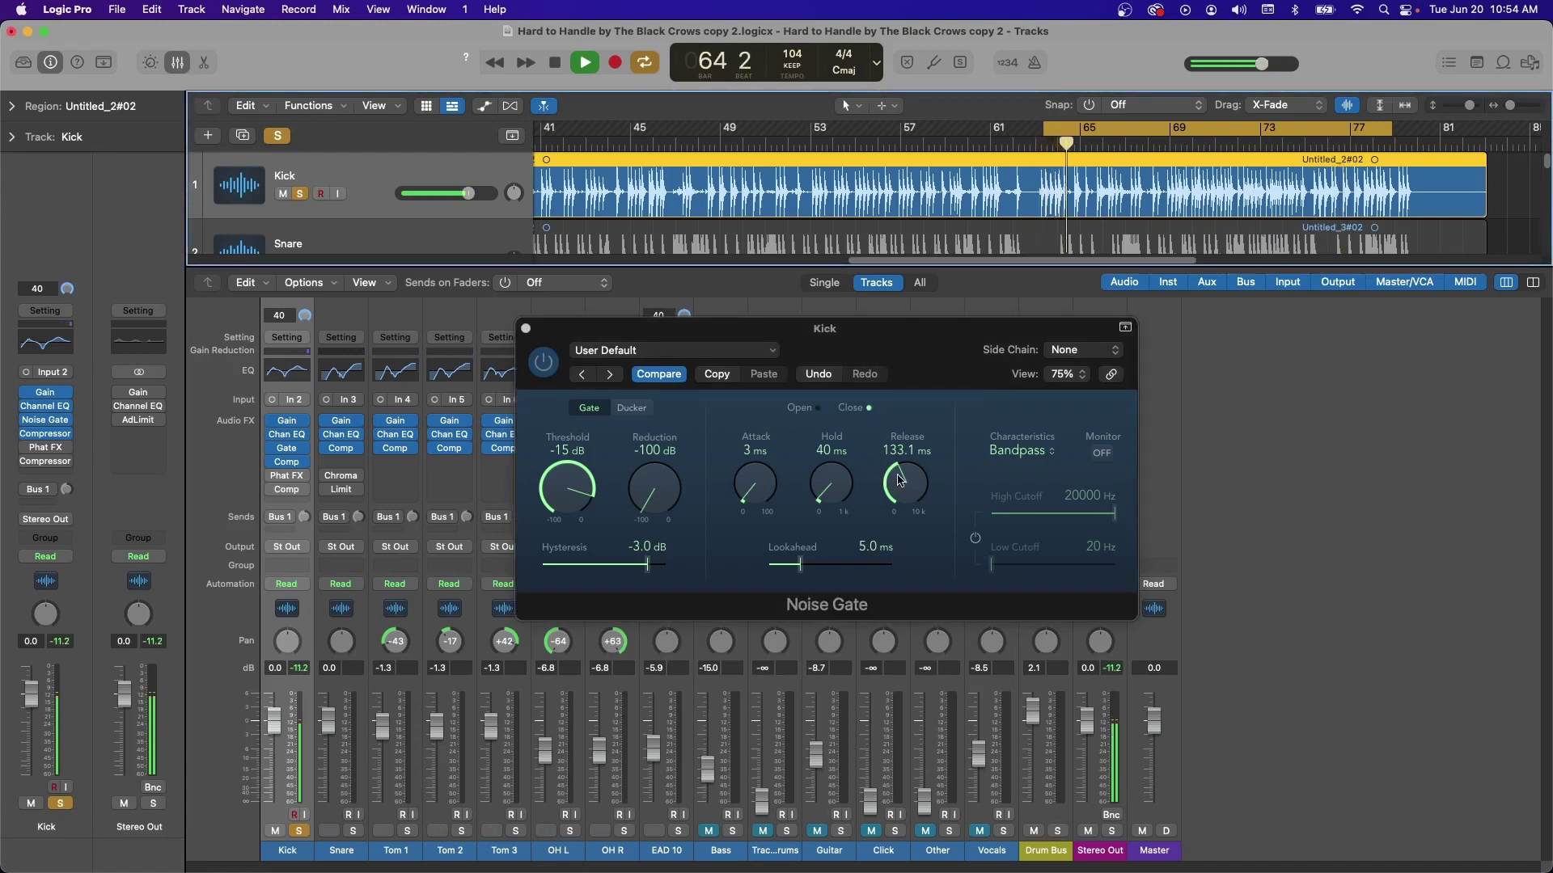
pyautogui.moveTo(900, 481); pyautogui.dragTo(896, 490)
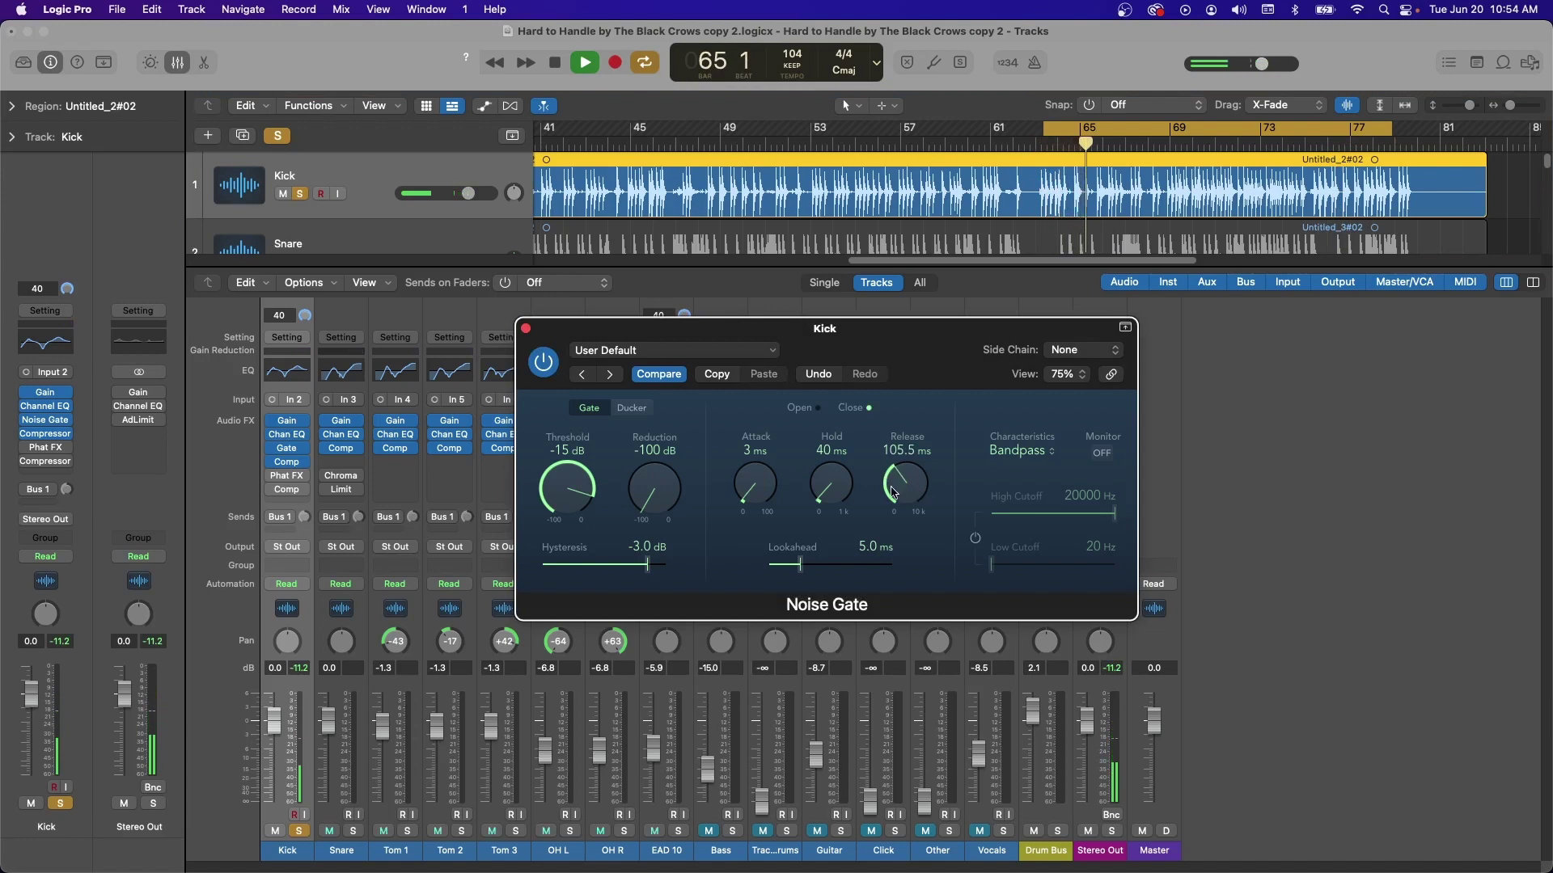
pyautogui.moveTo(647, 564)
pyautogui.mouseDown()
pyautogui.moveTo(682, 566)
pyautogui.moveTo(649, 566)
pyautogui.mouseUp()
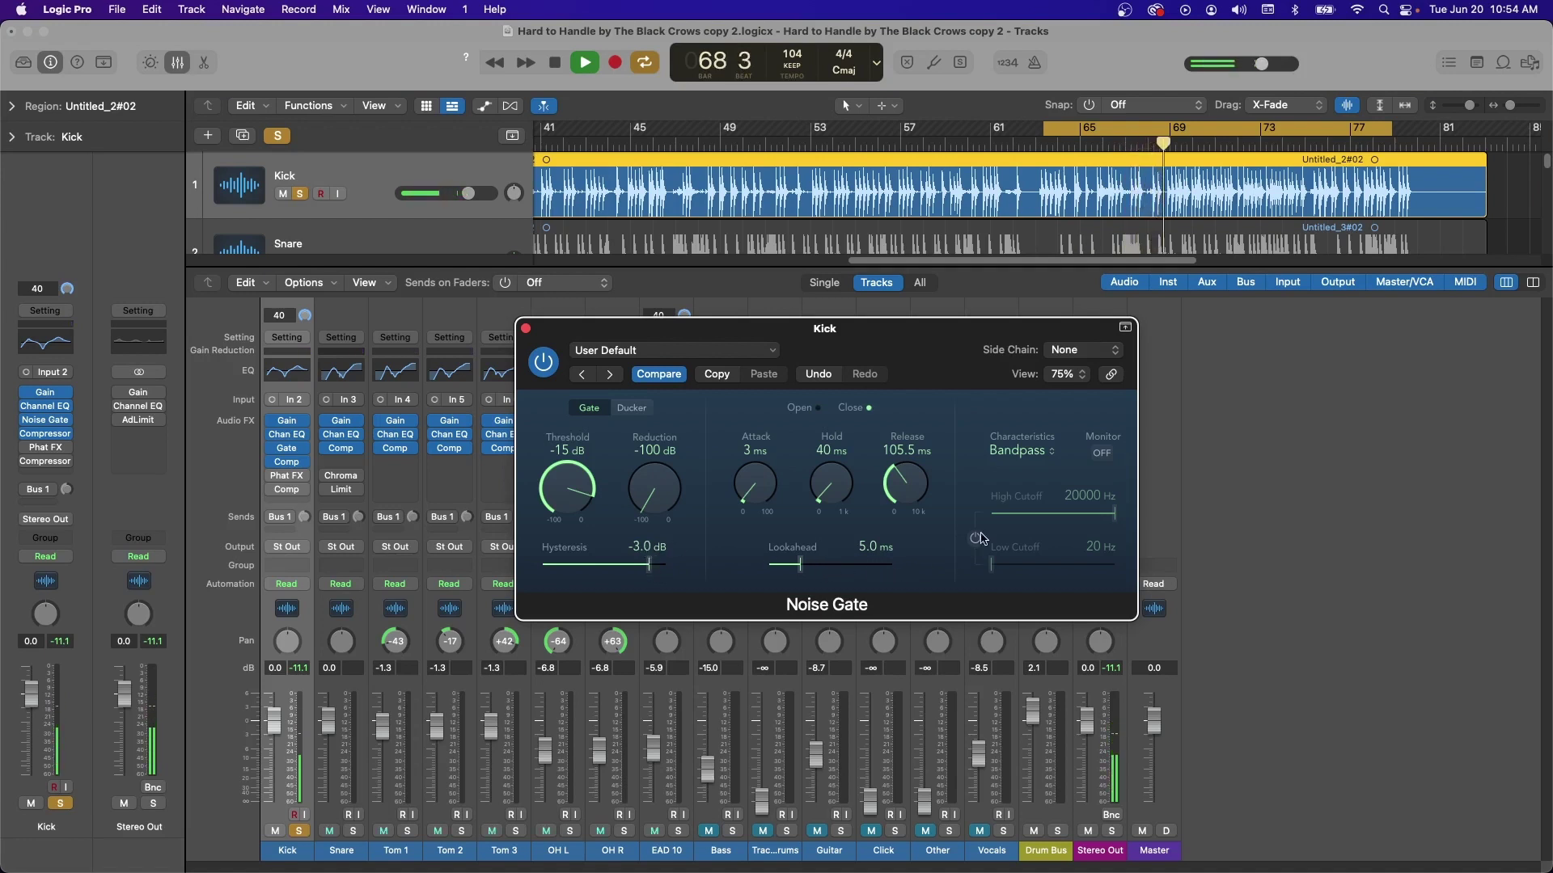
pyautogui.press('space')
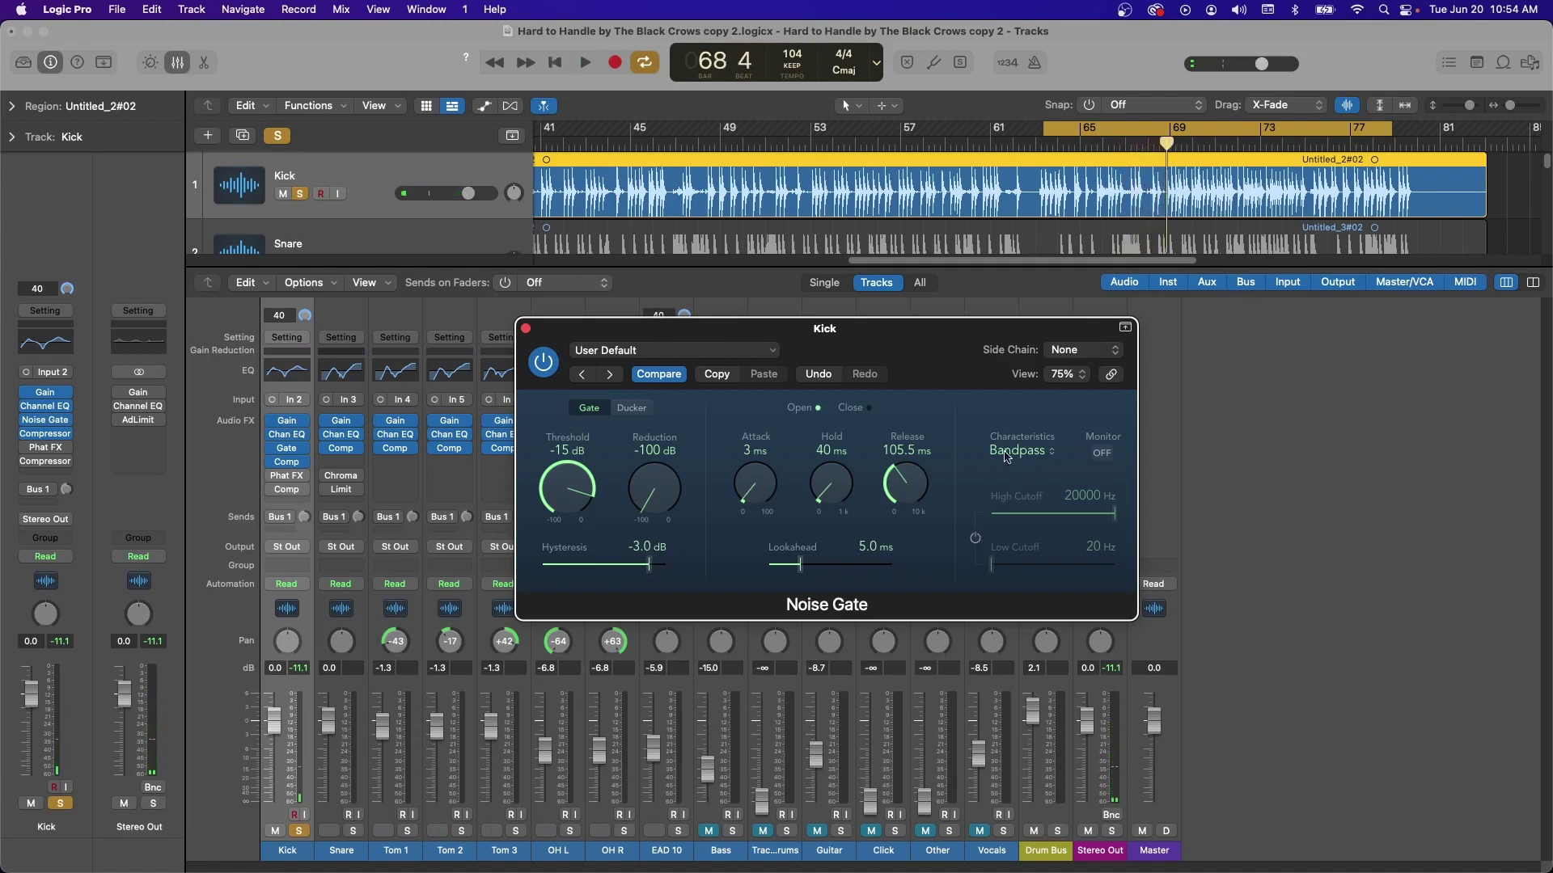
# - Enable the kick gate's side-chain filter and monitoring, and try Band Reject with a 100 Hz low cutoff during playback
pyautogui.click(975, 539)
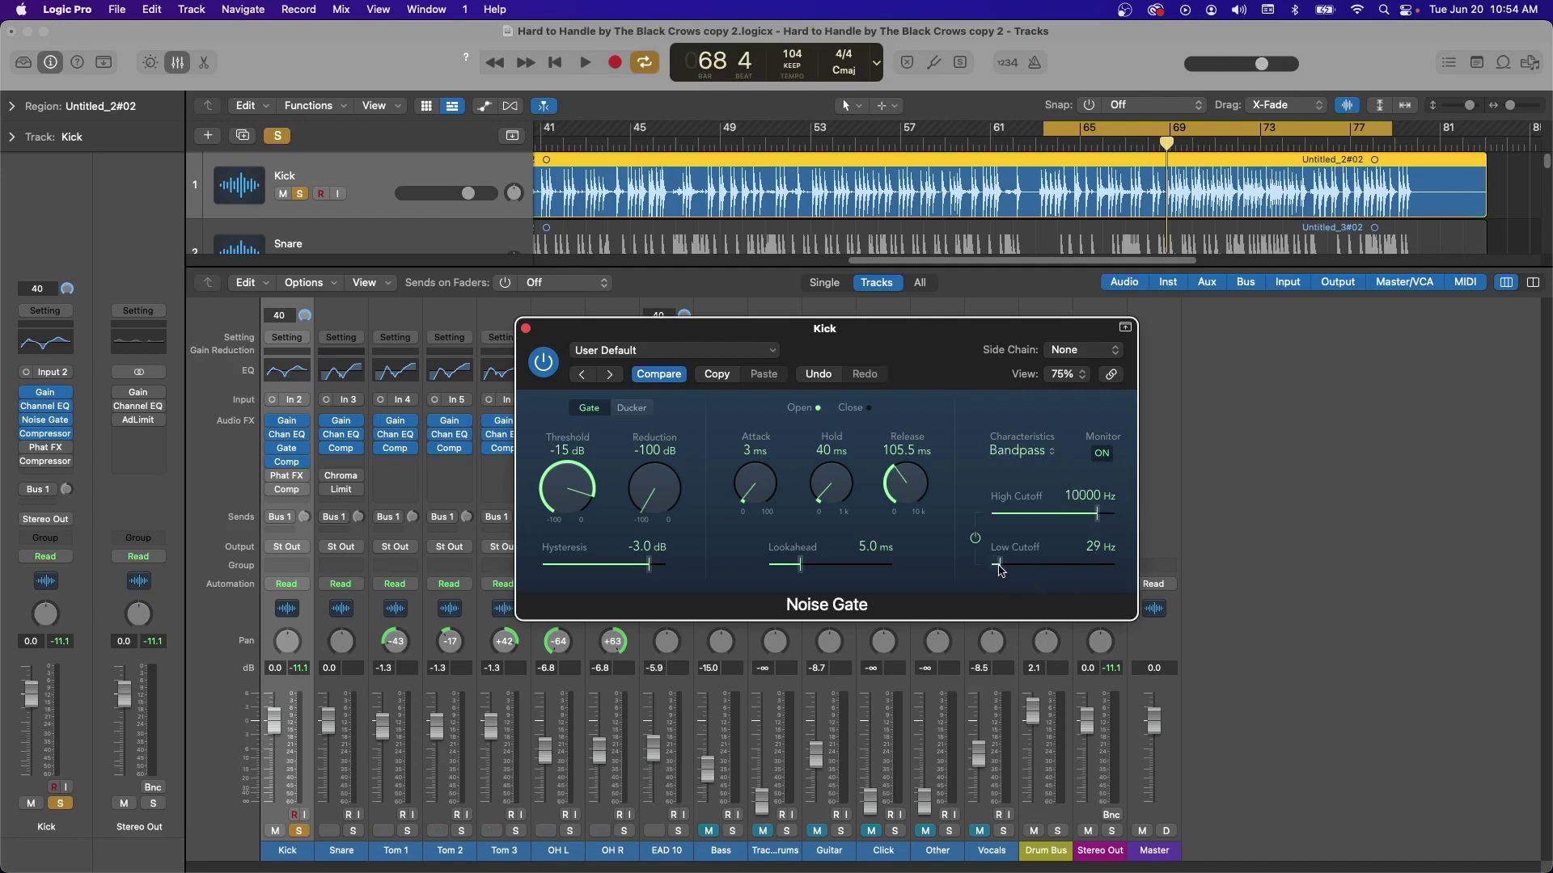
pyautogui.click(1045, 449)
pyautogui.click(1023, 472)
pyautogui.press('space')
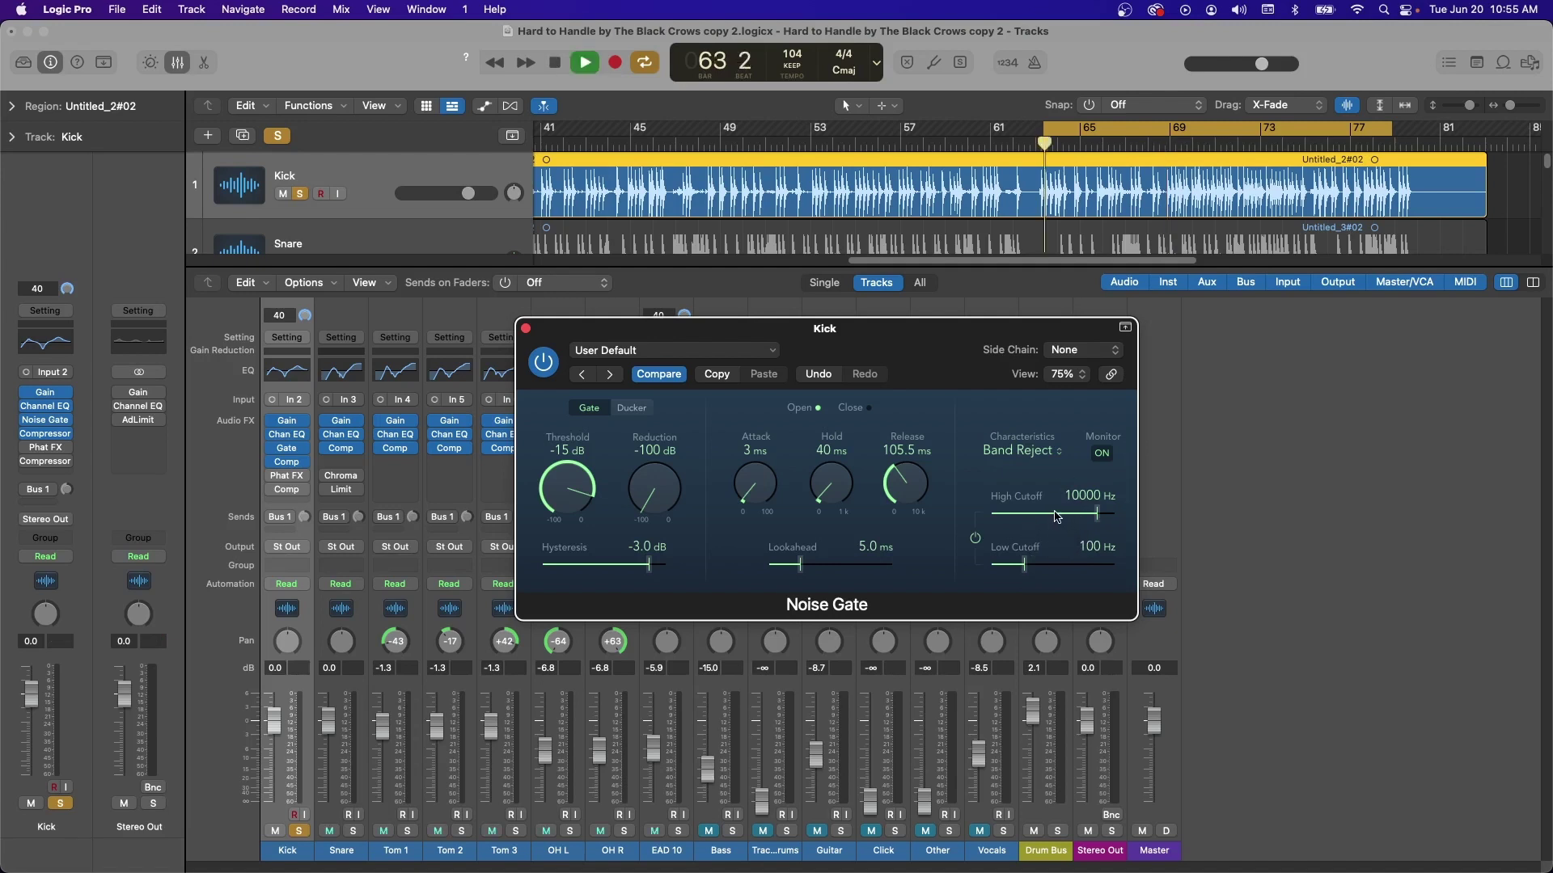
# - Lower the filter's high cutoff to 7600 Hz and set its characteristic back to Bandpass
pyautogui.moveTo(1095, 511)
pyautogui.mouseDown()
pyautogui.moveTo(1052, 517)
pyautogui.moveTo(1089, 522)
pyautogui.mouseUp()
pyautogui.click(1035, 451)
pyautogui.click(1021, 436)
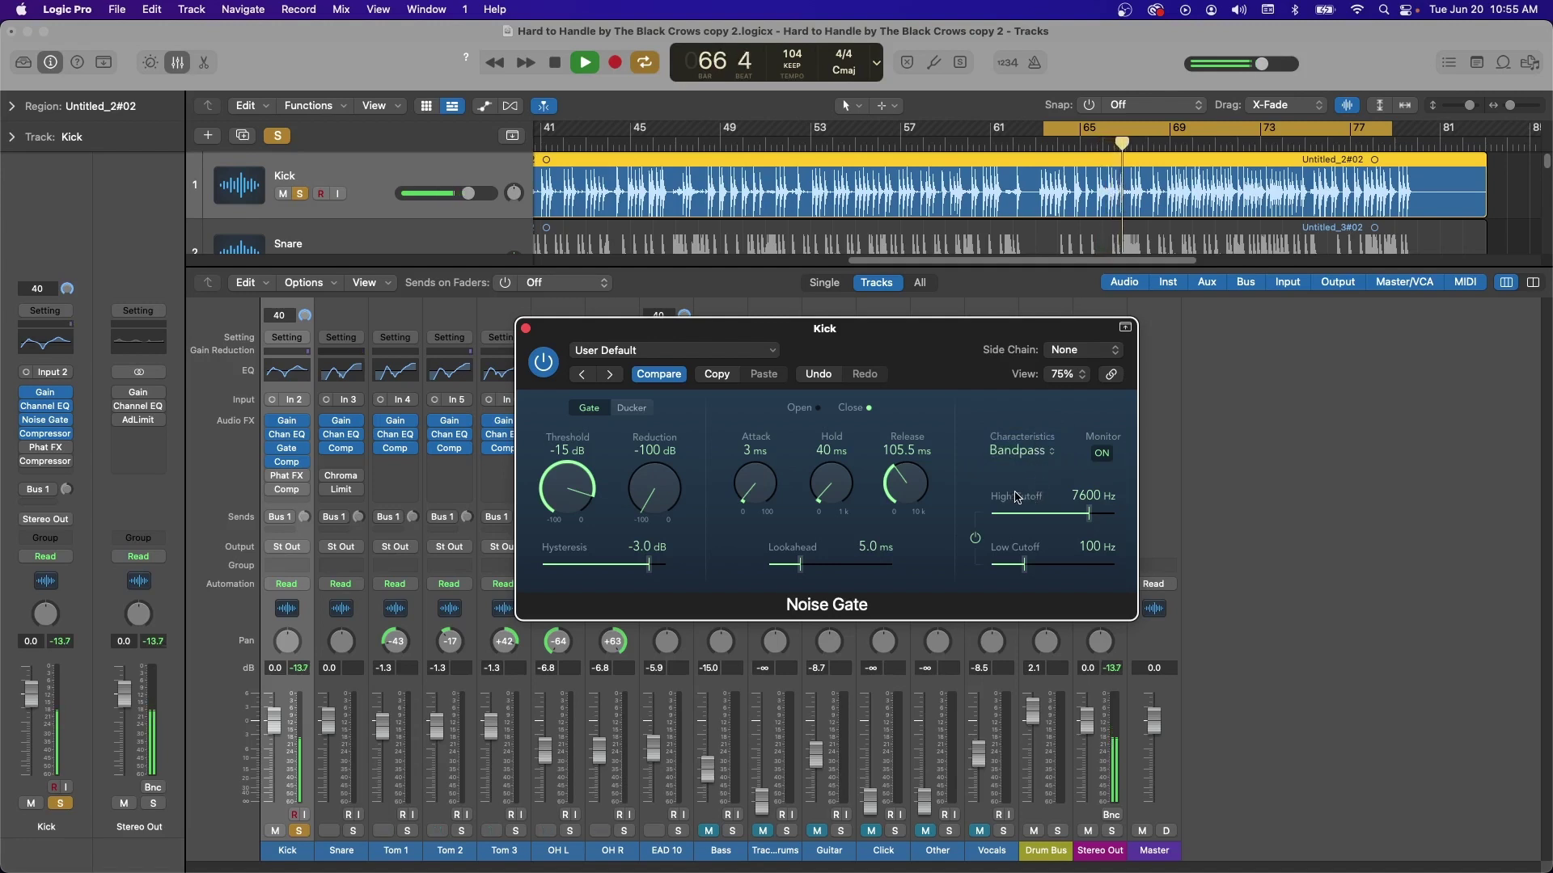
# - Narrow the bandpass filter to a 20 Hz low cutoff and a 260 Hz high cutoff while auditioning the monitored kick
pyautogui.moveTo(1030, 560); pyautogui.dragTo(1010, 564)
pyautogui.press('space')
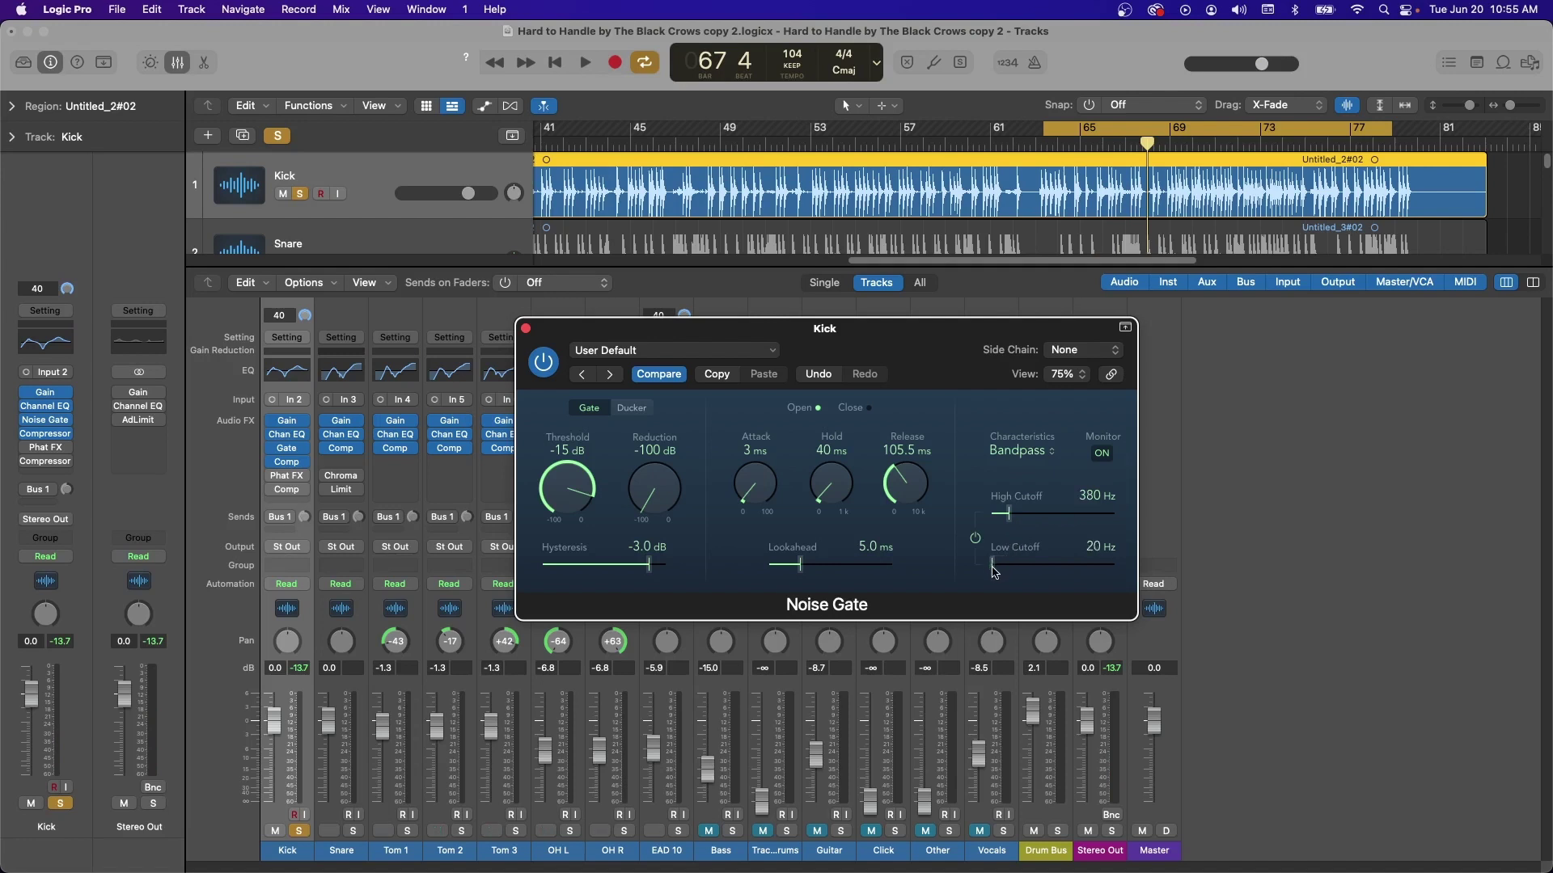
pyautogui.press('space')
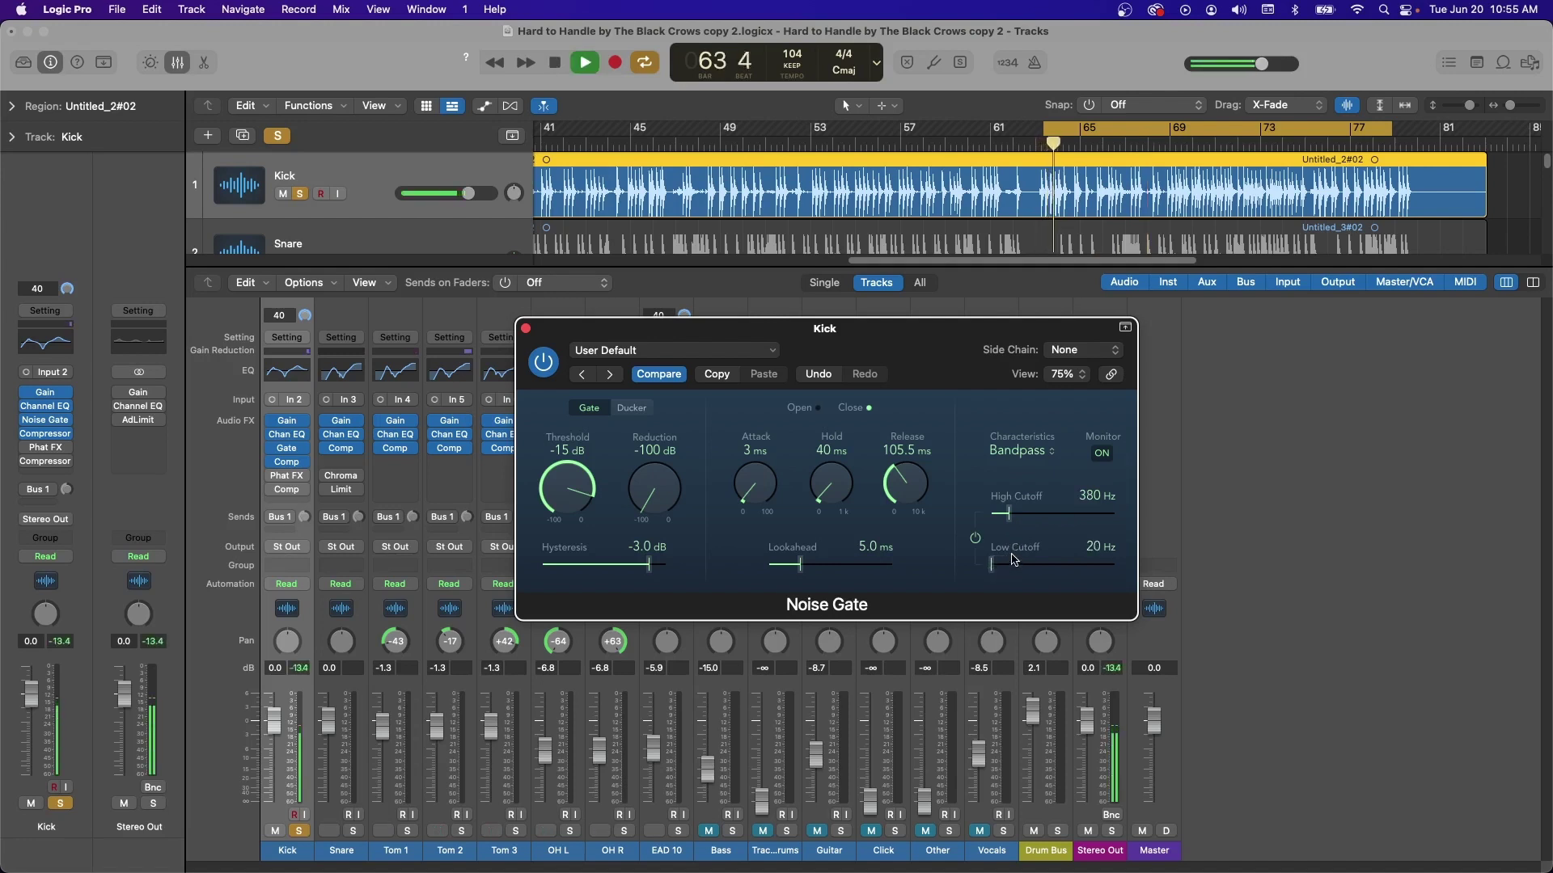
pyautogui.press('space')
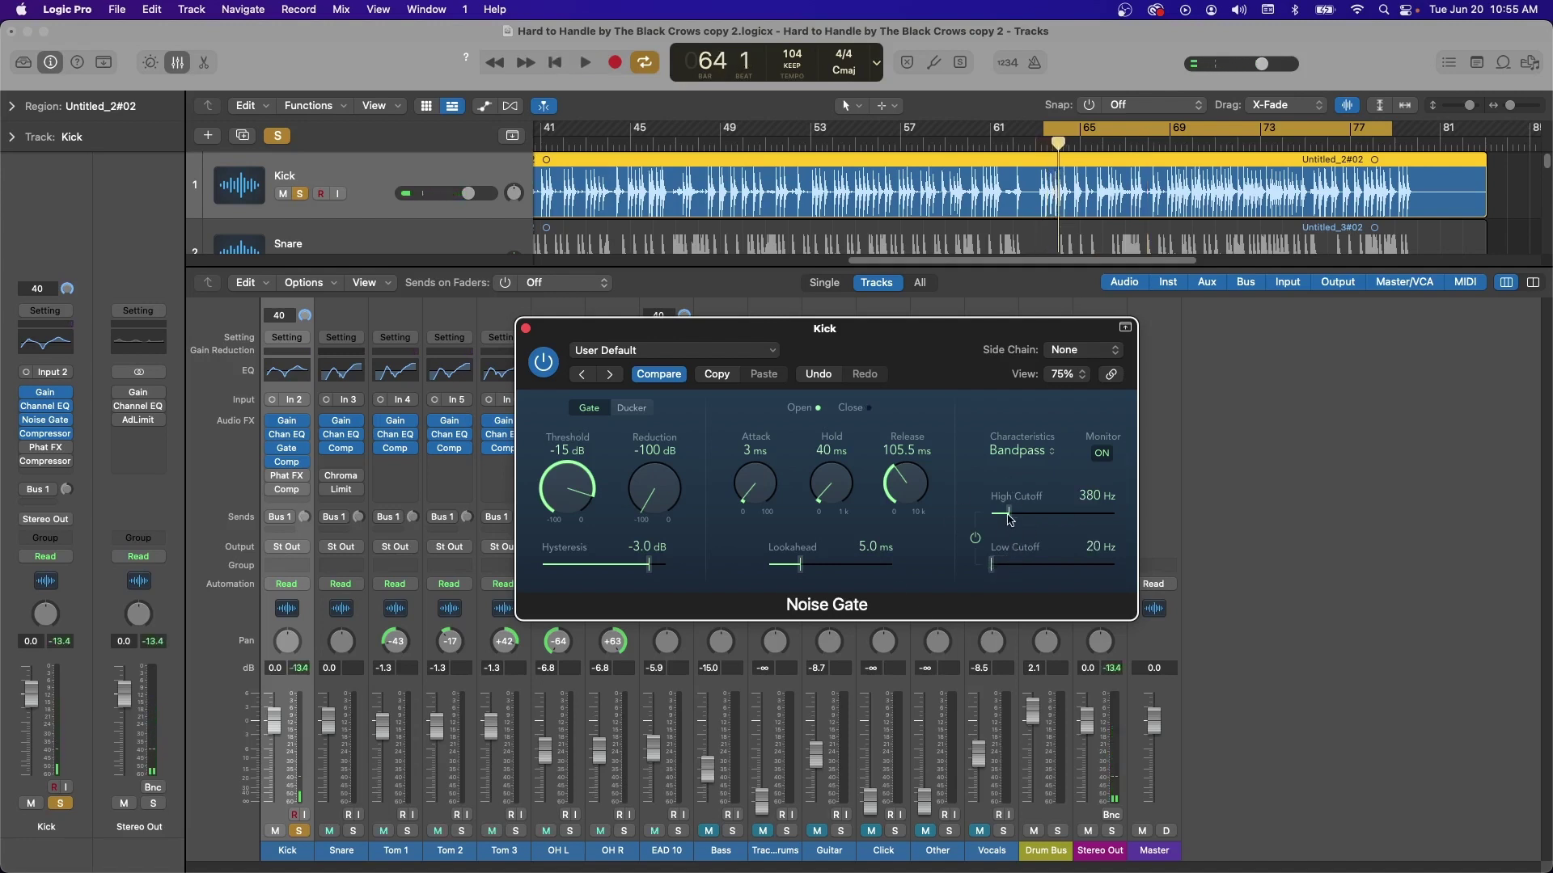
pyautogui.press('space')
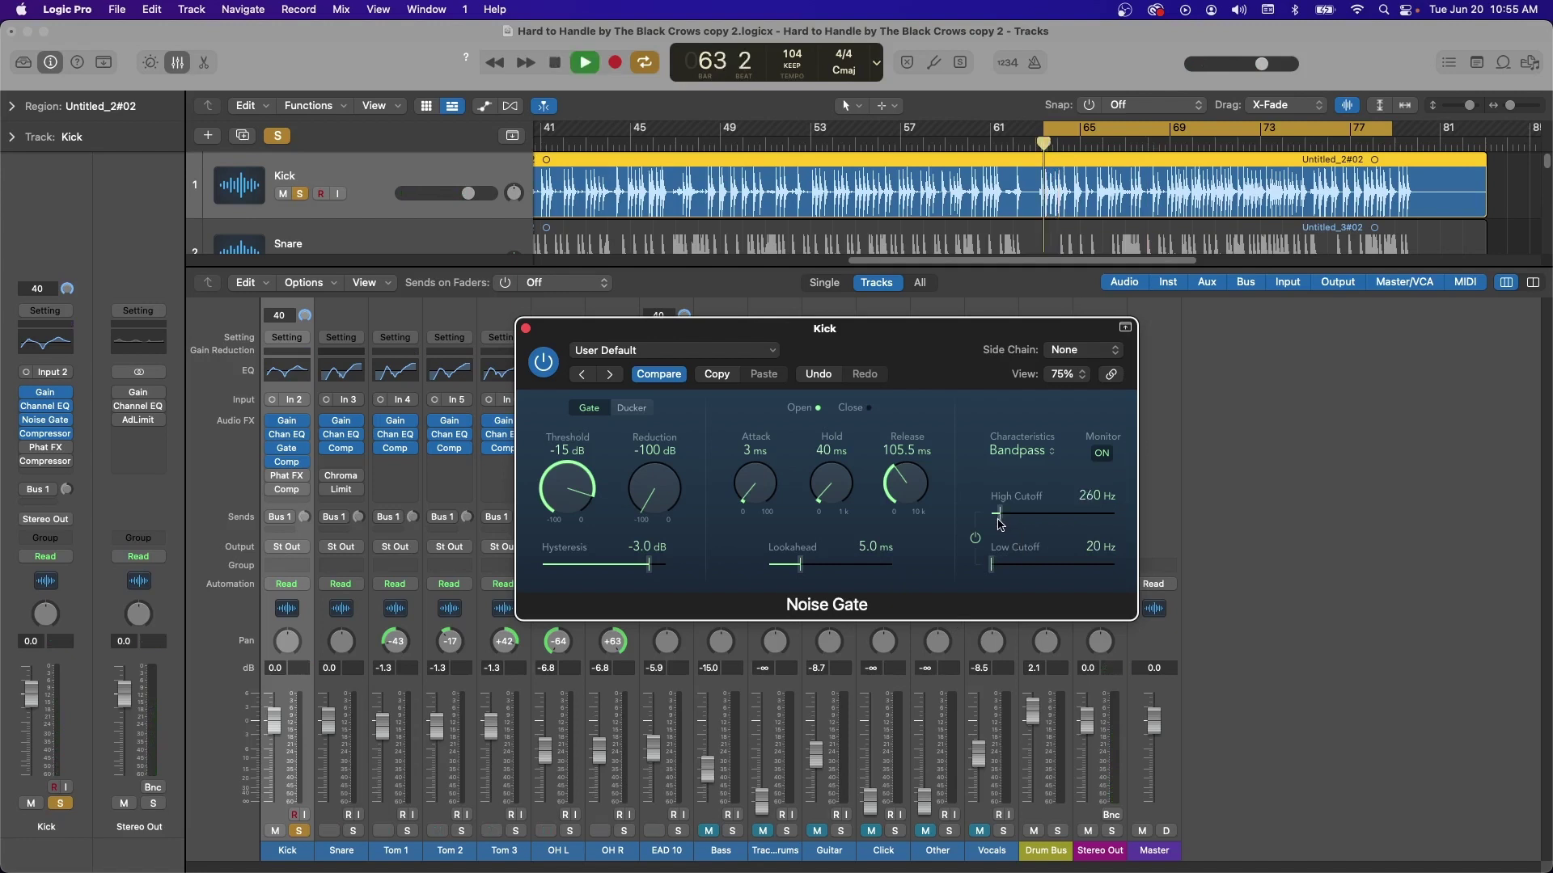
# - Turn off filter monitoring, toggle the side-chain filter while listening to the kick, and close the gate after stopping playback
pyautogui.click(1103, 456)
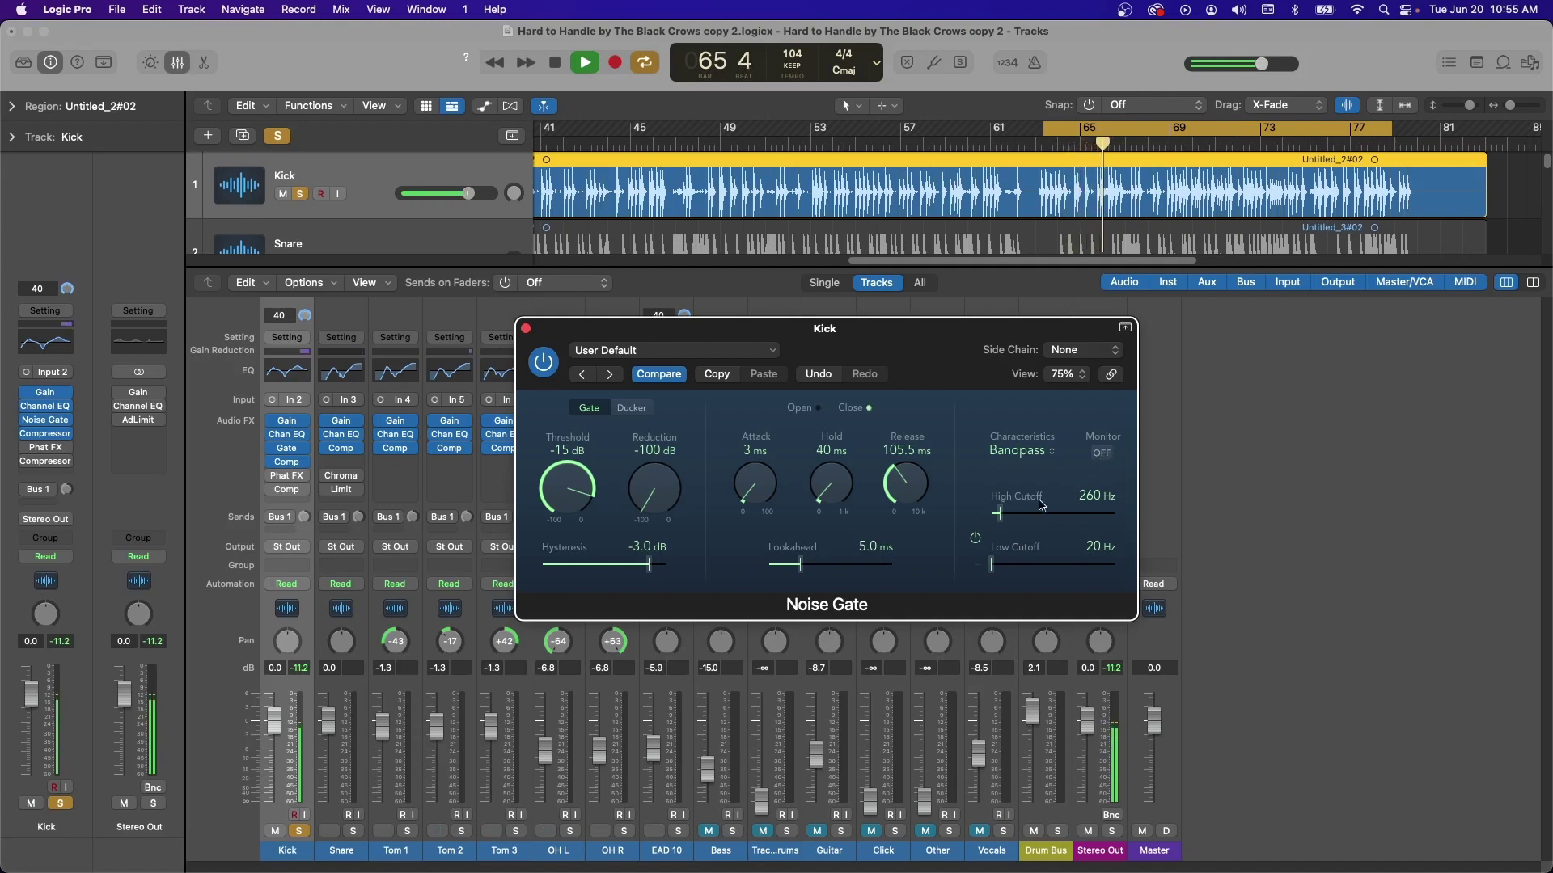
pyautogui.click(975, 540)
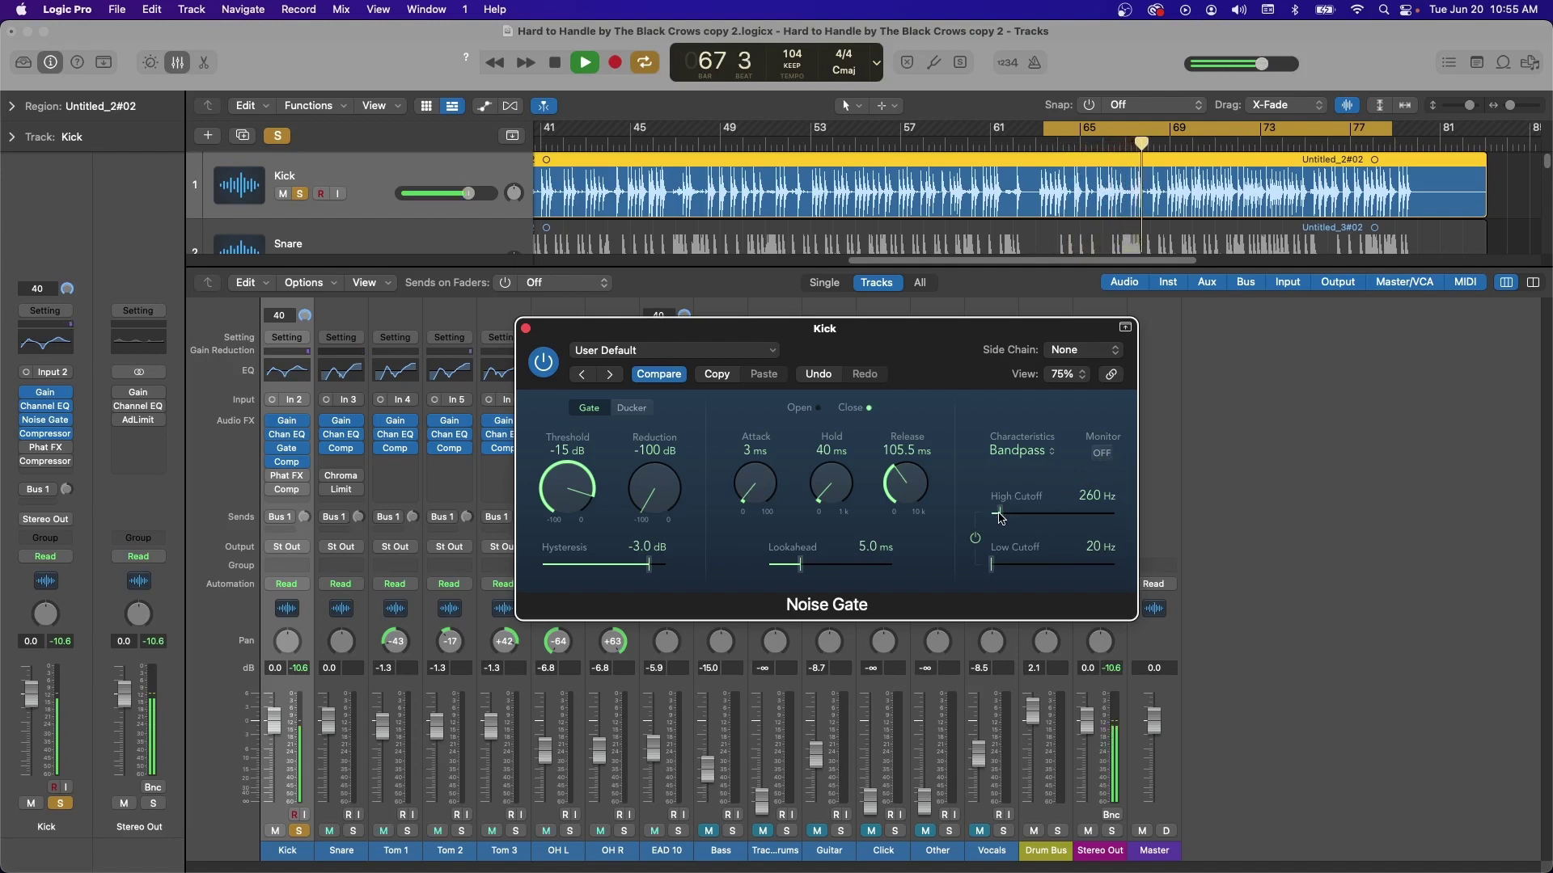
pyautogui.press('space')
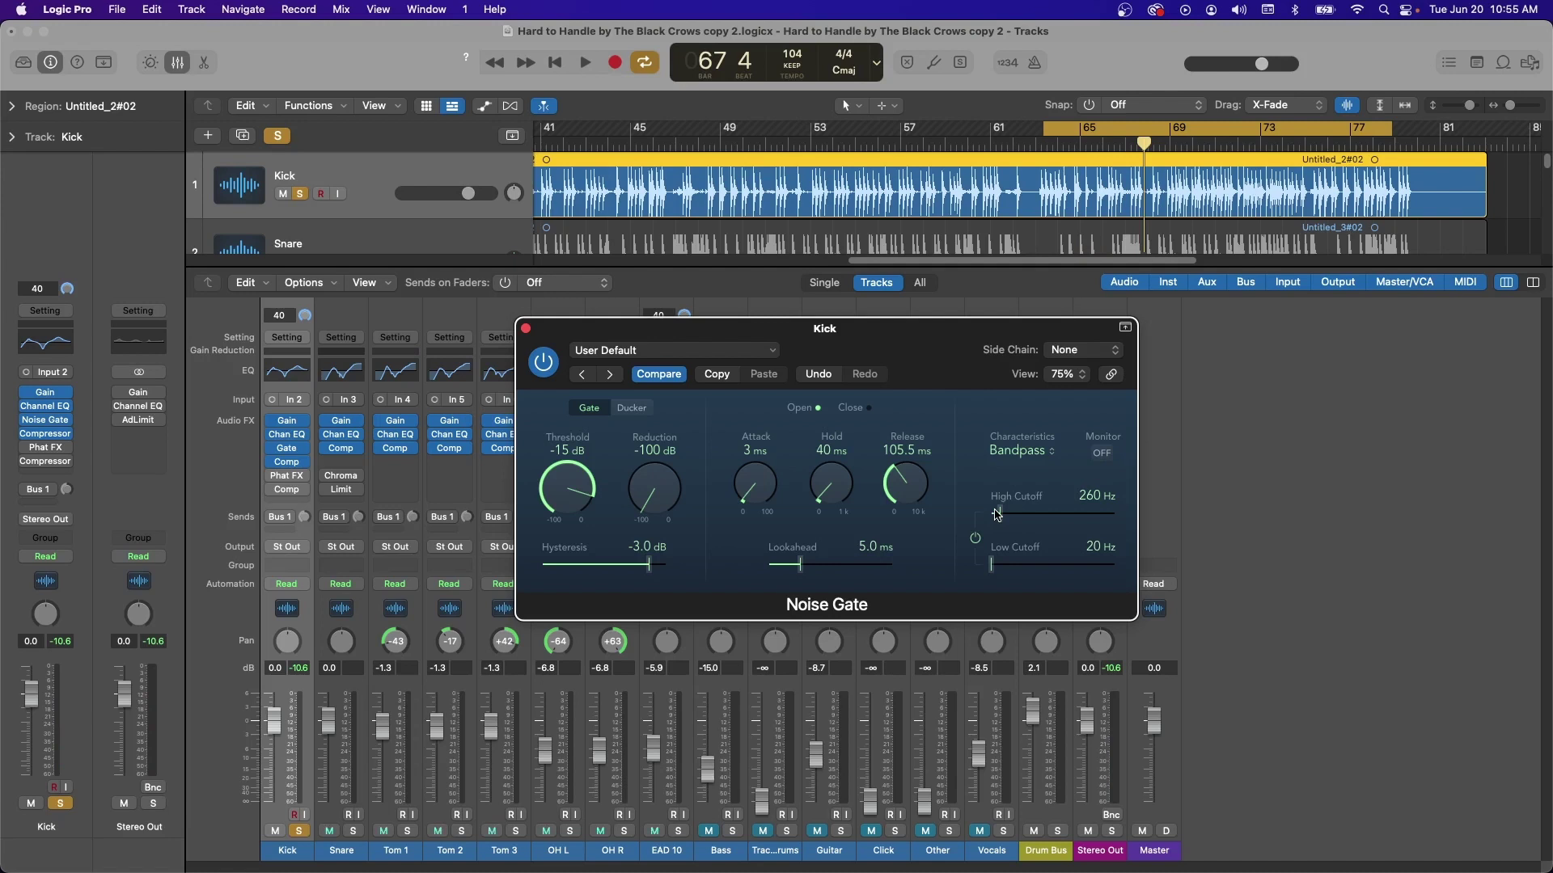
pyautogui.click(524, 328)
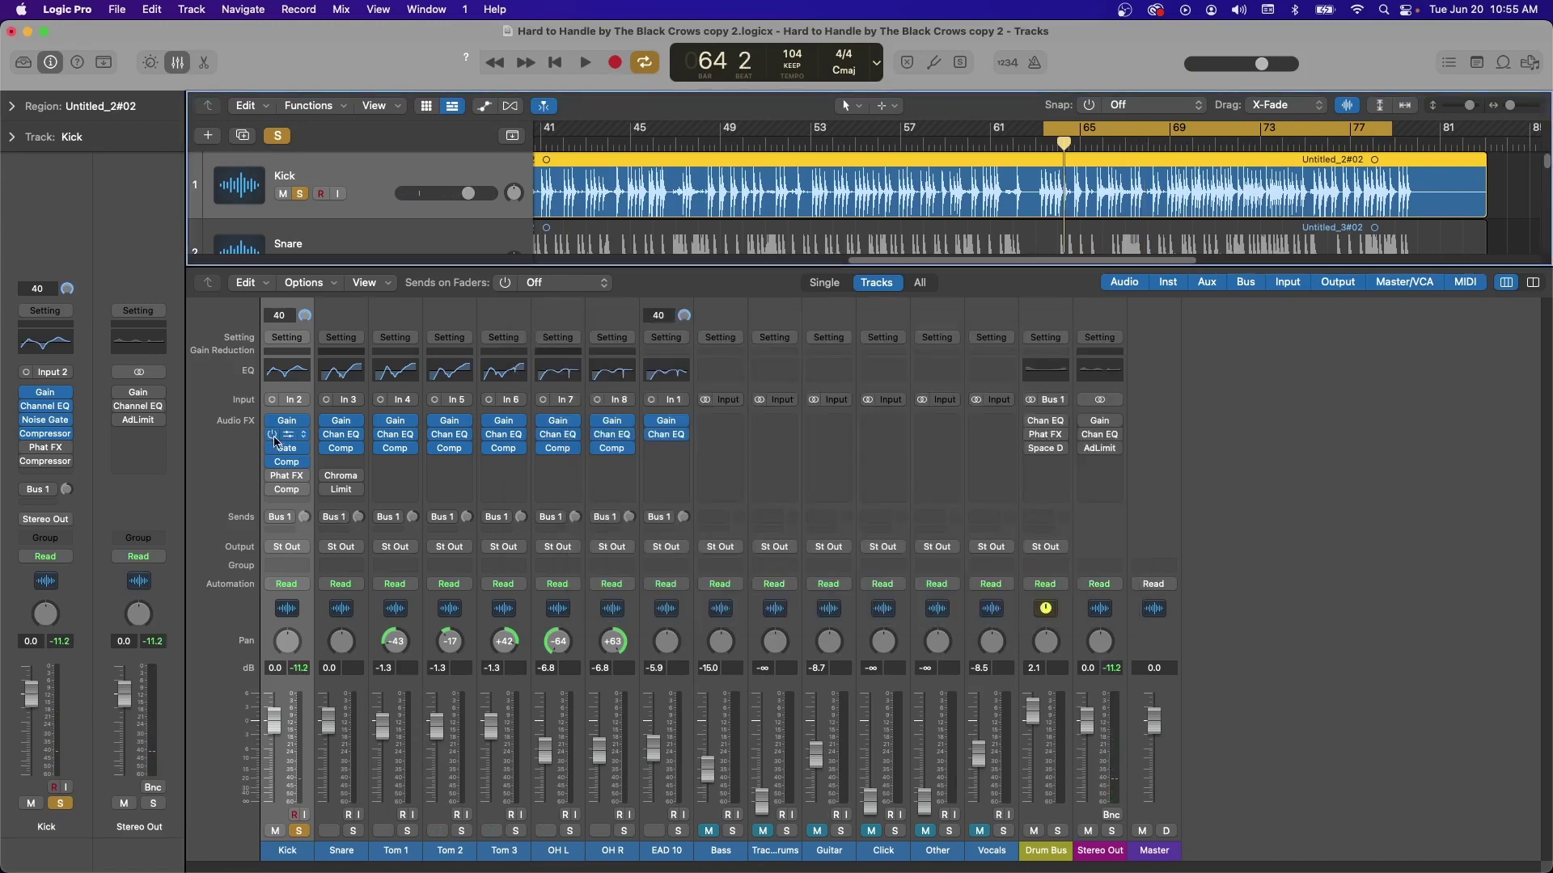
# - Copy the Kick's Noise Gate to the Snare after its Channel EQ, and open it with only the Snare soloed and playing
pyautogui.moveTo(288, 449); pyautogui.dragTo(350, 449)
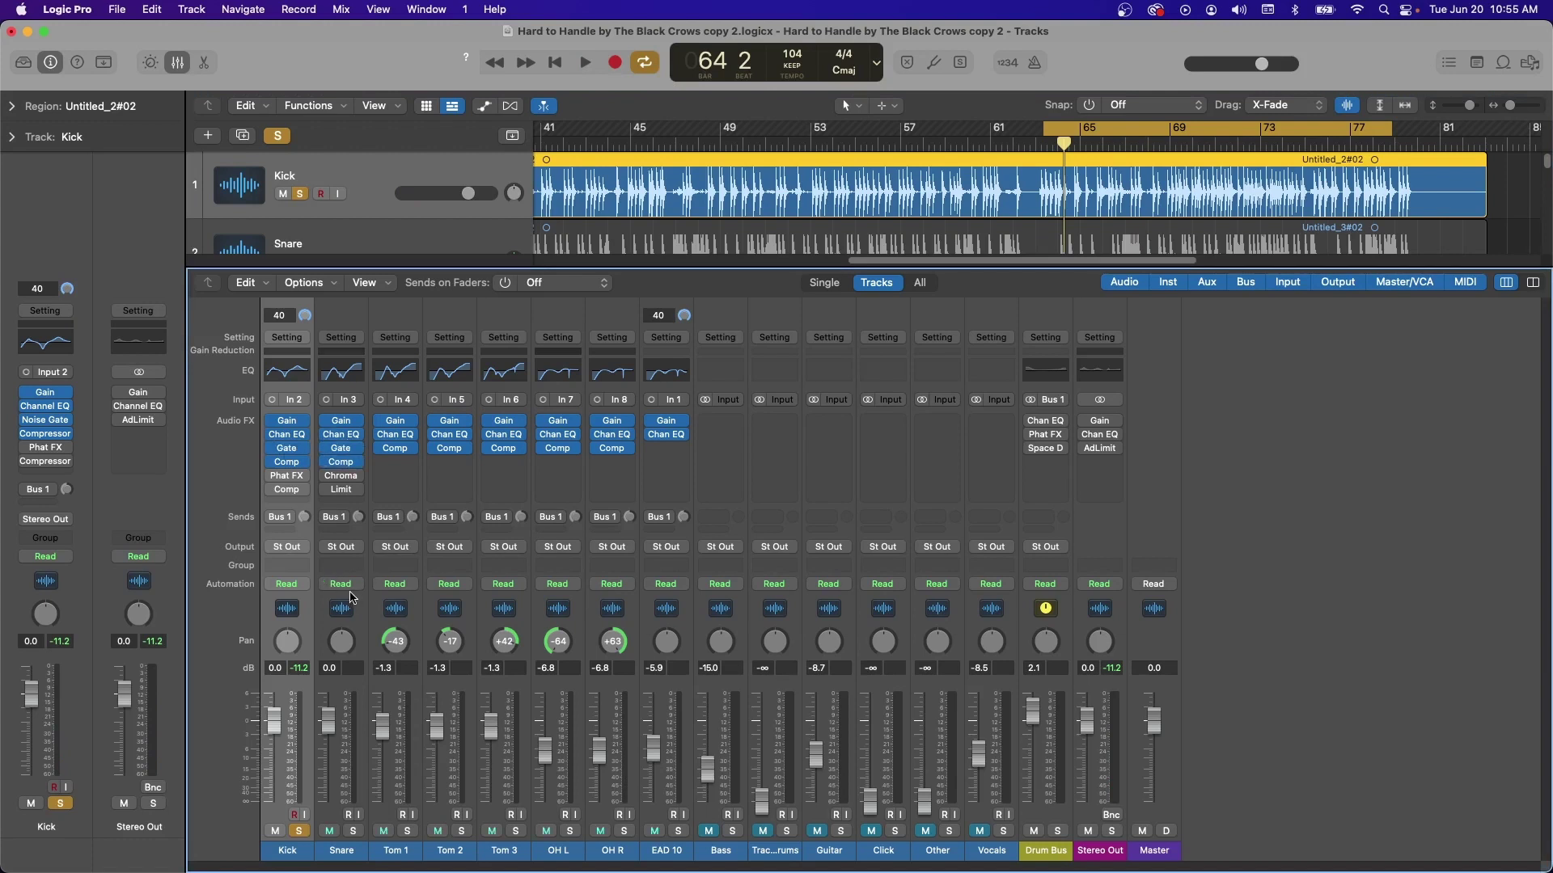
pyautogui.click(353, 831)
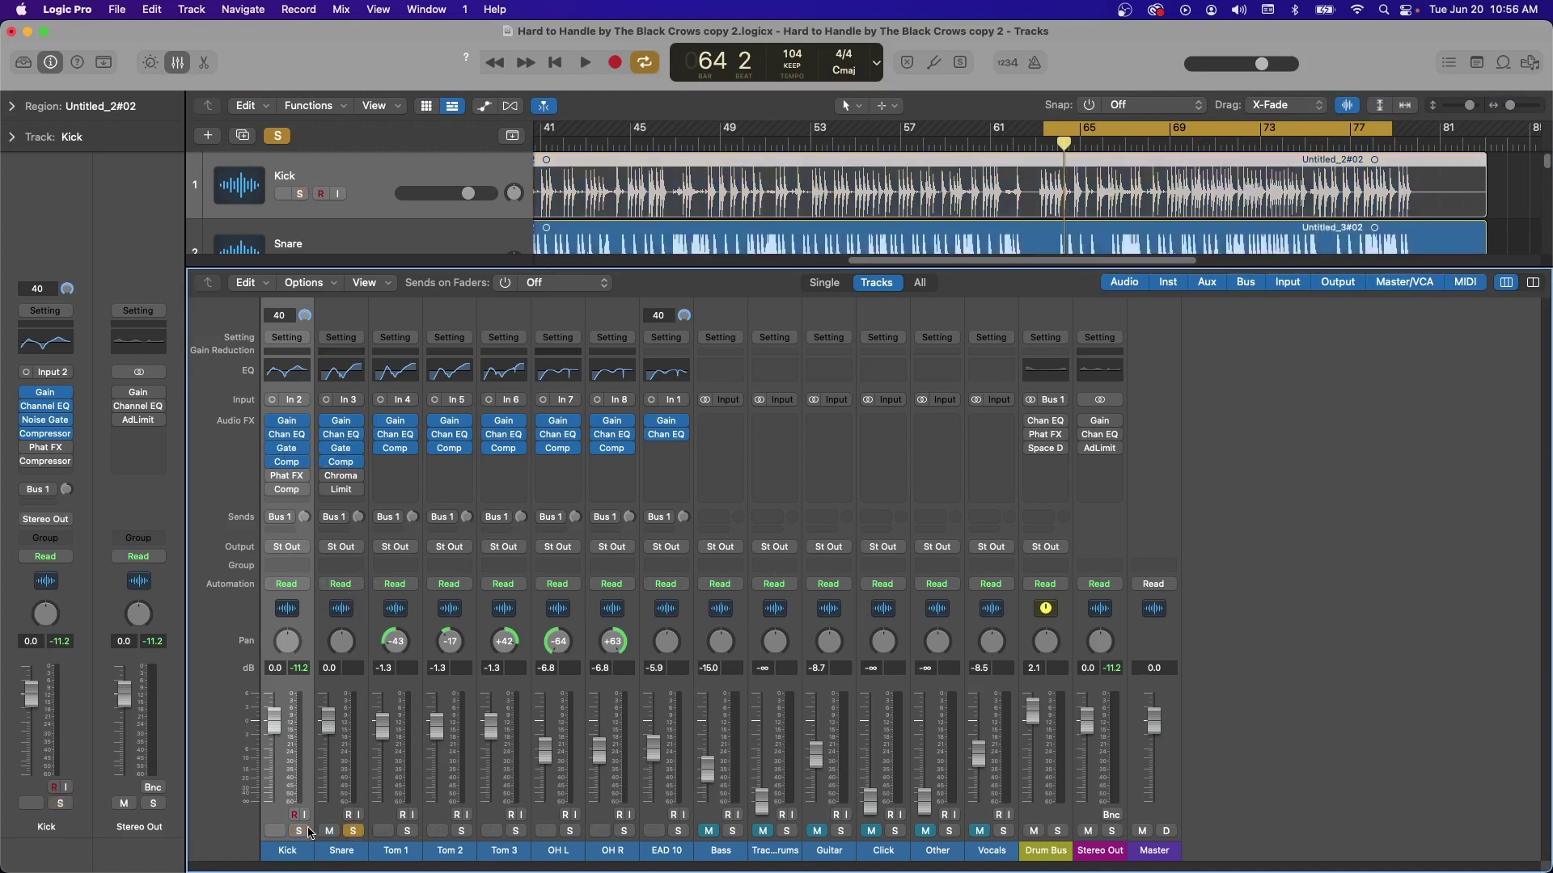
pyautogui.press('space')
pyautogui.click(347, 449)
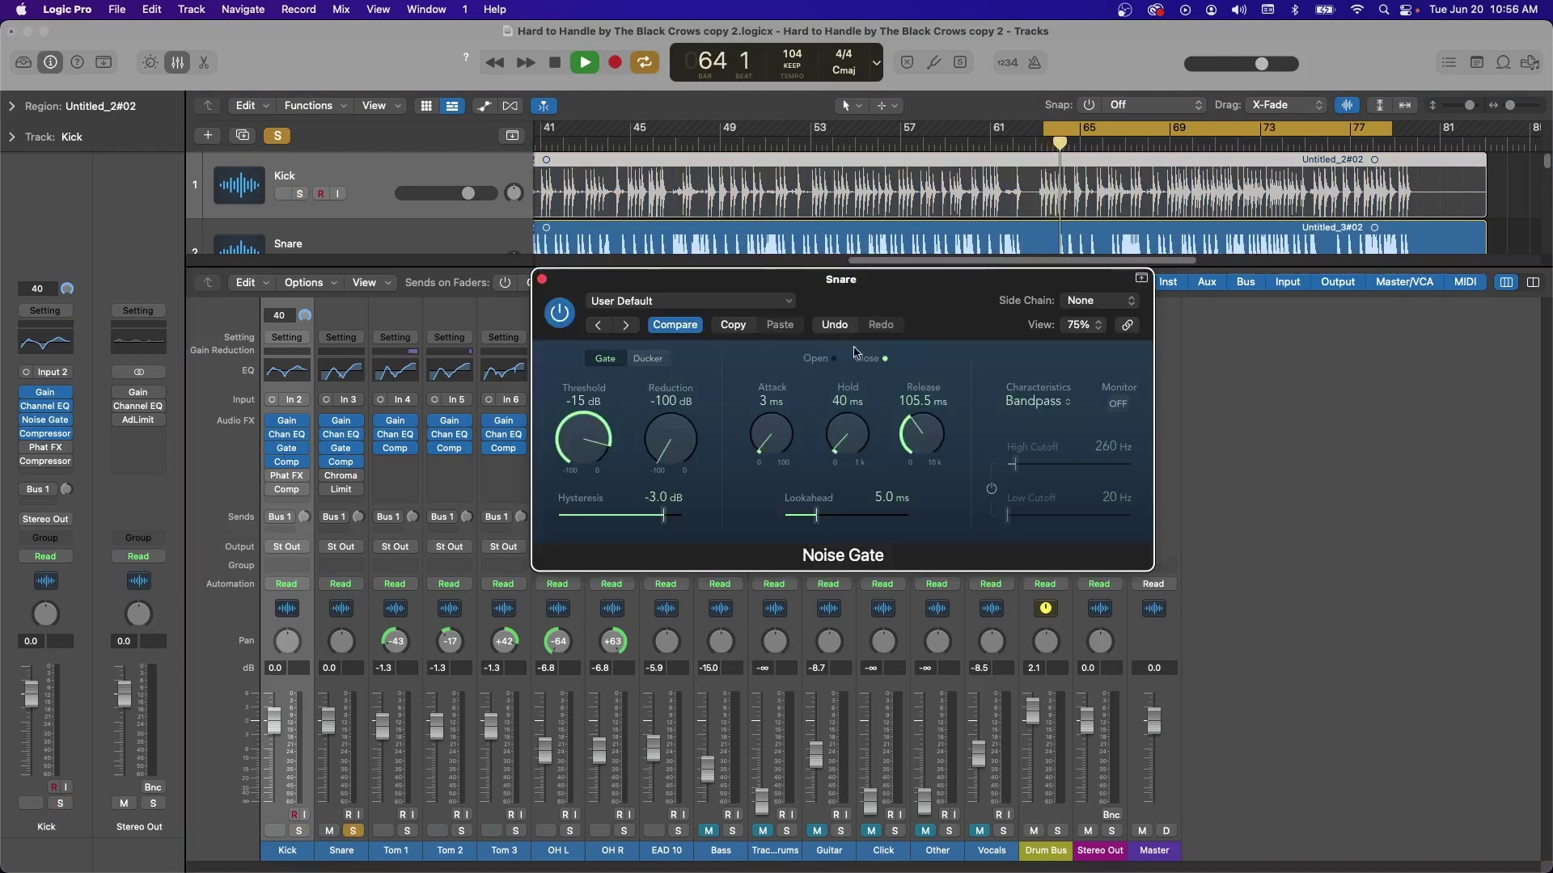
# - Move the cycle range to about bars 49 to 65 and set the snare gate's threshold to -18 dB while listening
pyautogui.moveTo(1103, 131); pyautogui.dragTo(787, 132)
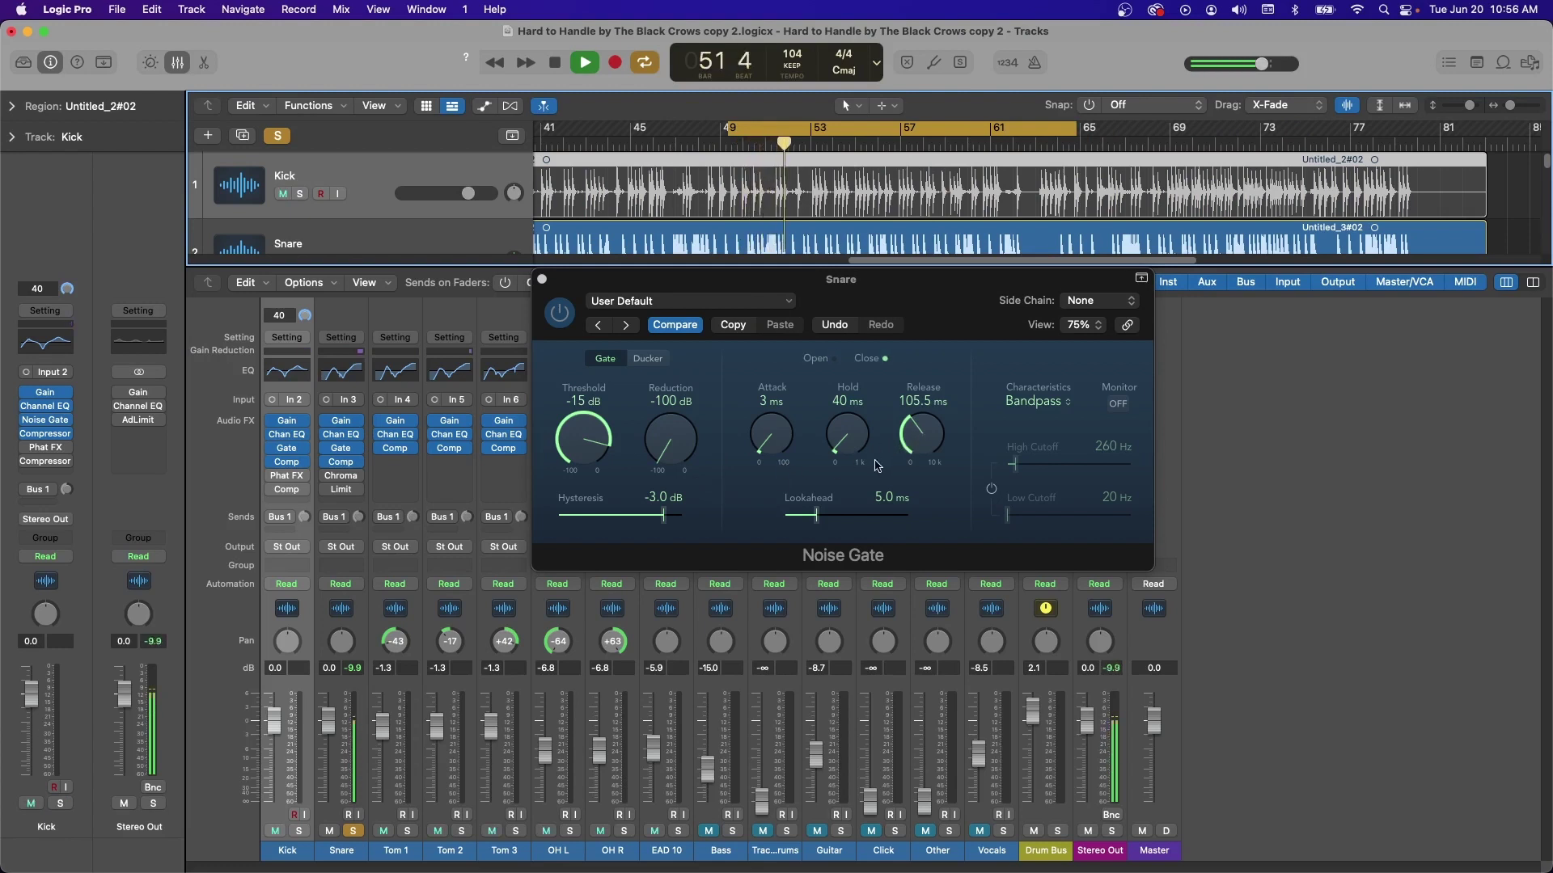
pyautogui.click(596, 439)
pyautogui.moveTo(596, 439); pyautogui.dragTo(593, 444)
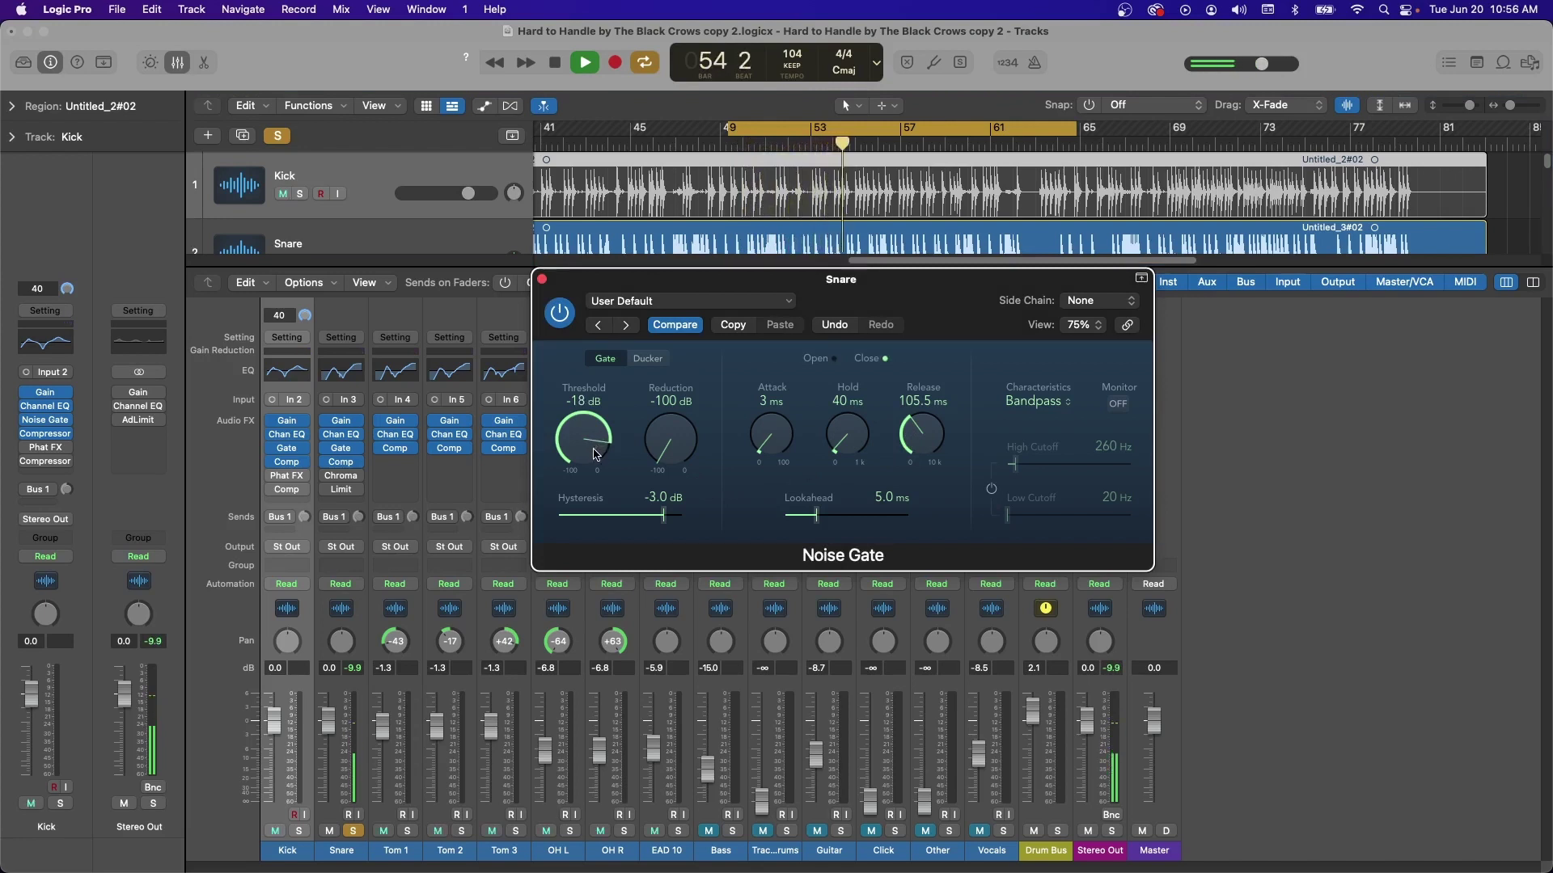
pyautogui.press('space')
# - Move the cycle range to about bars 20 to 36 and audition the snare with the gate's release at 116.2 ms
pyautogui.moveTo(908, 127); pyautogui.dragTo(867, 129)
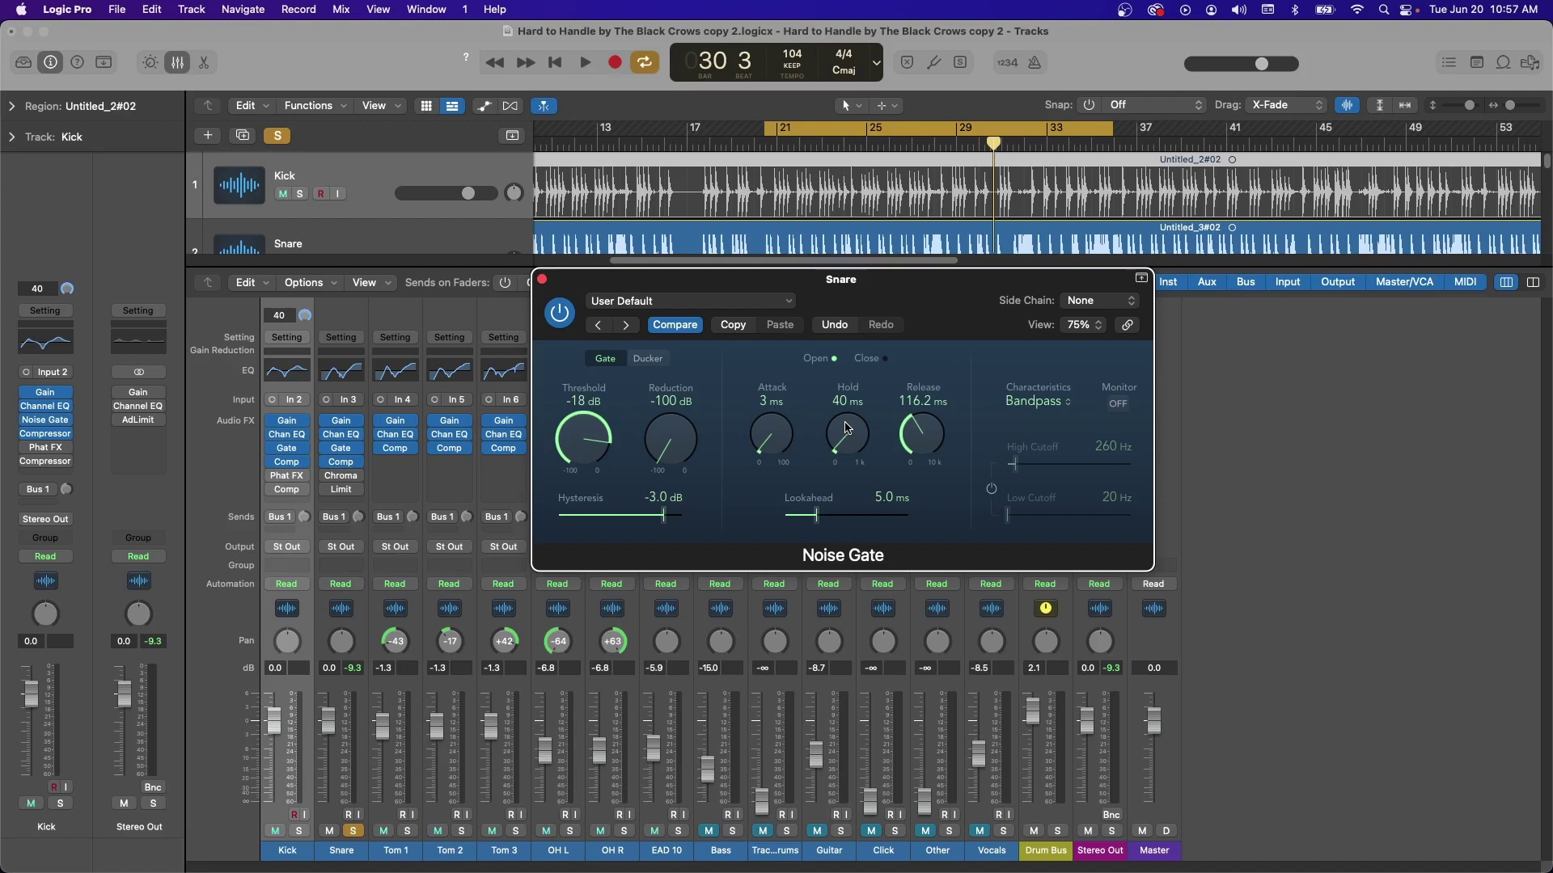
pyautogui.press('space')
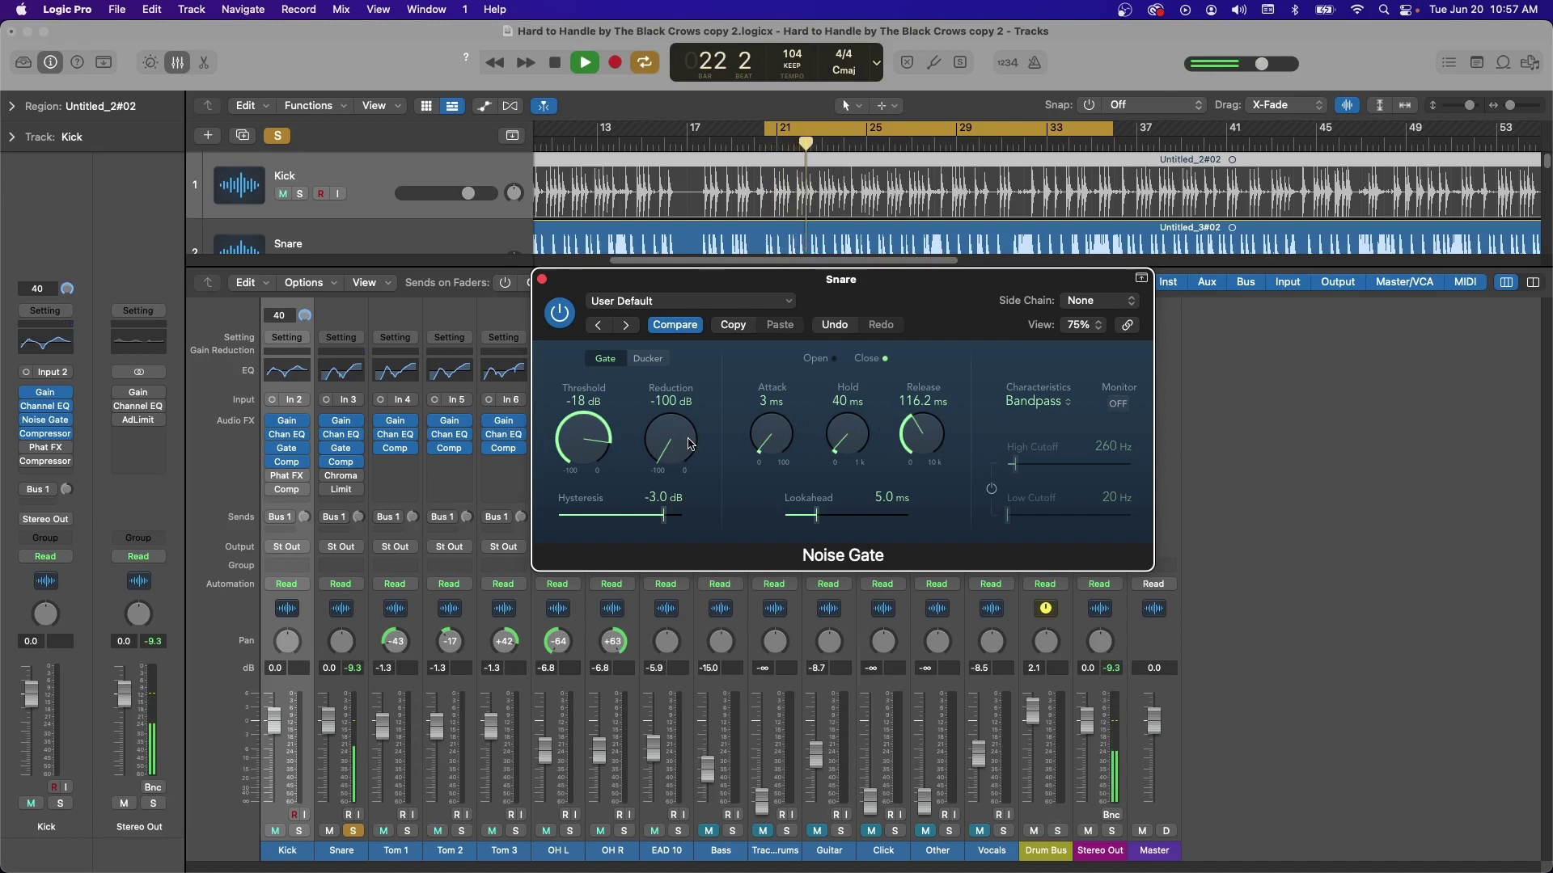
pyautogui.press('space')
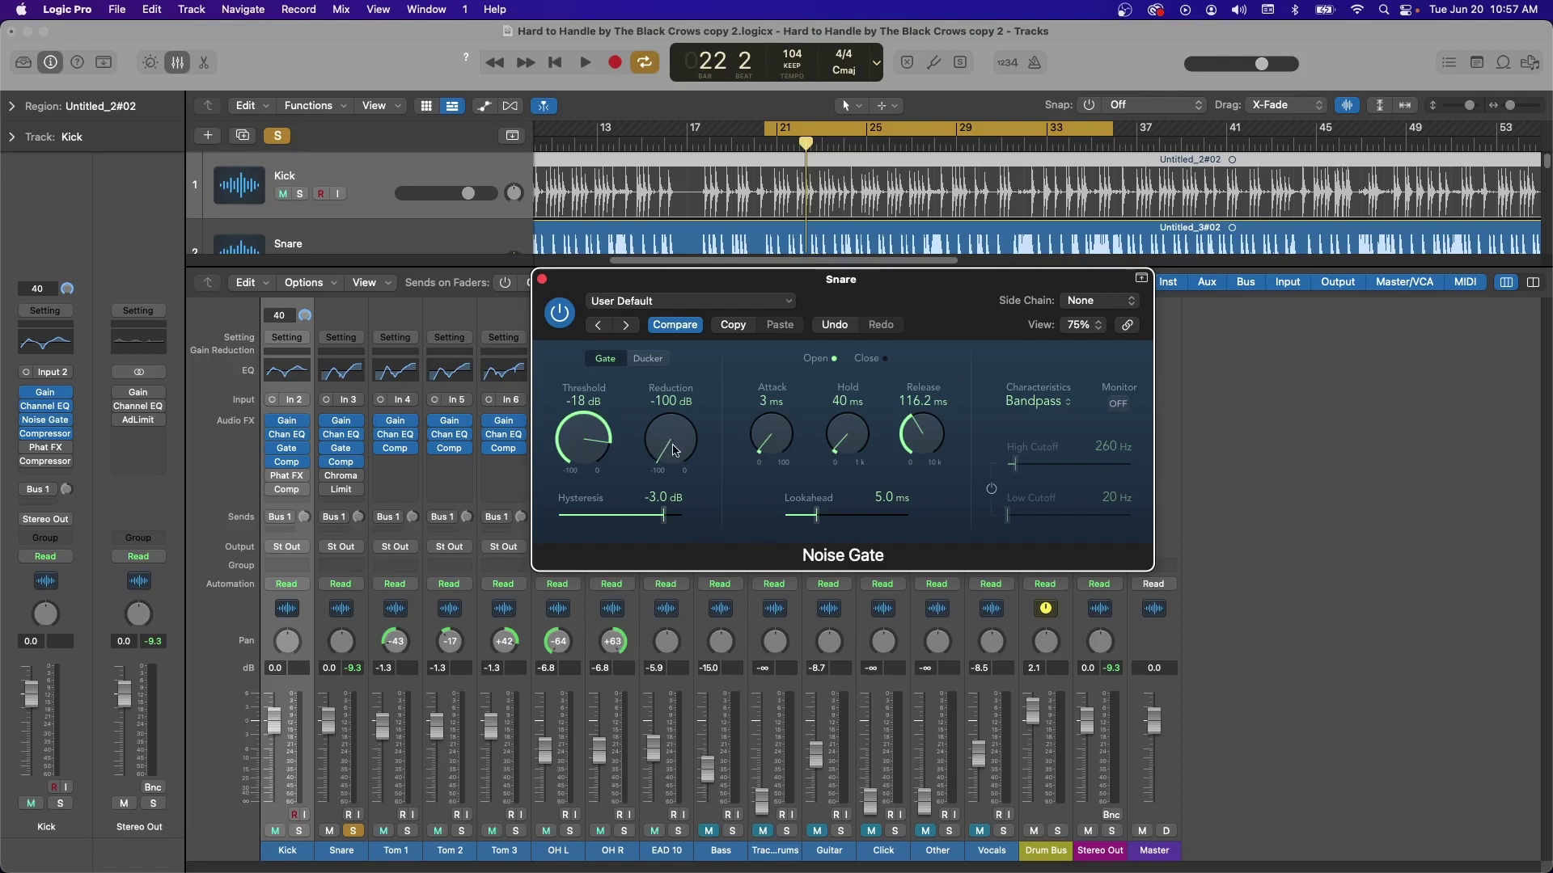
# - Set the snare gate's reduction to -14 dB and release to 128.6 ms during playback, and close the plug-in
pyautogui.press('space')
pyautogui.moveTo(668, 443); pyautogui.dragTo(666, 244)
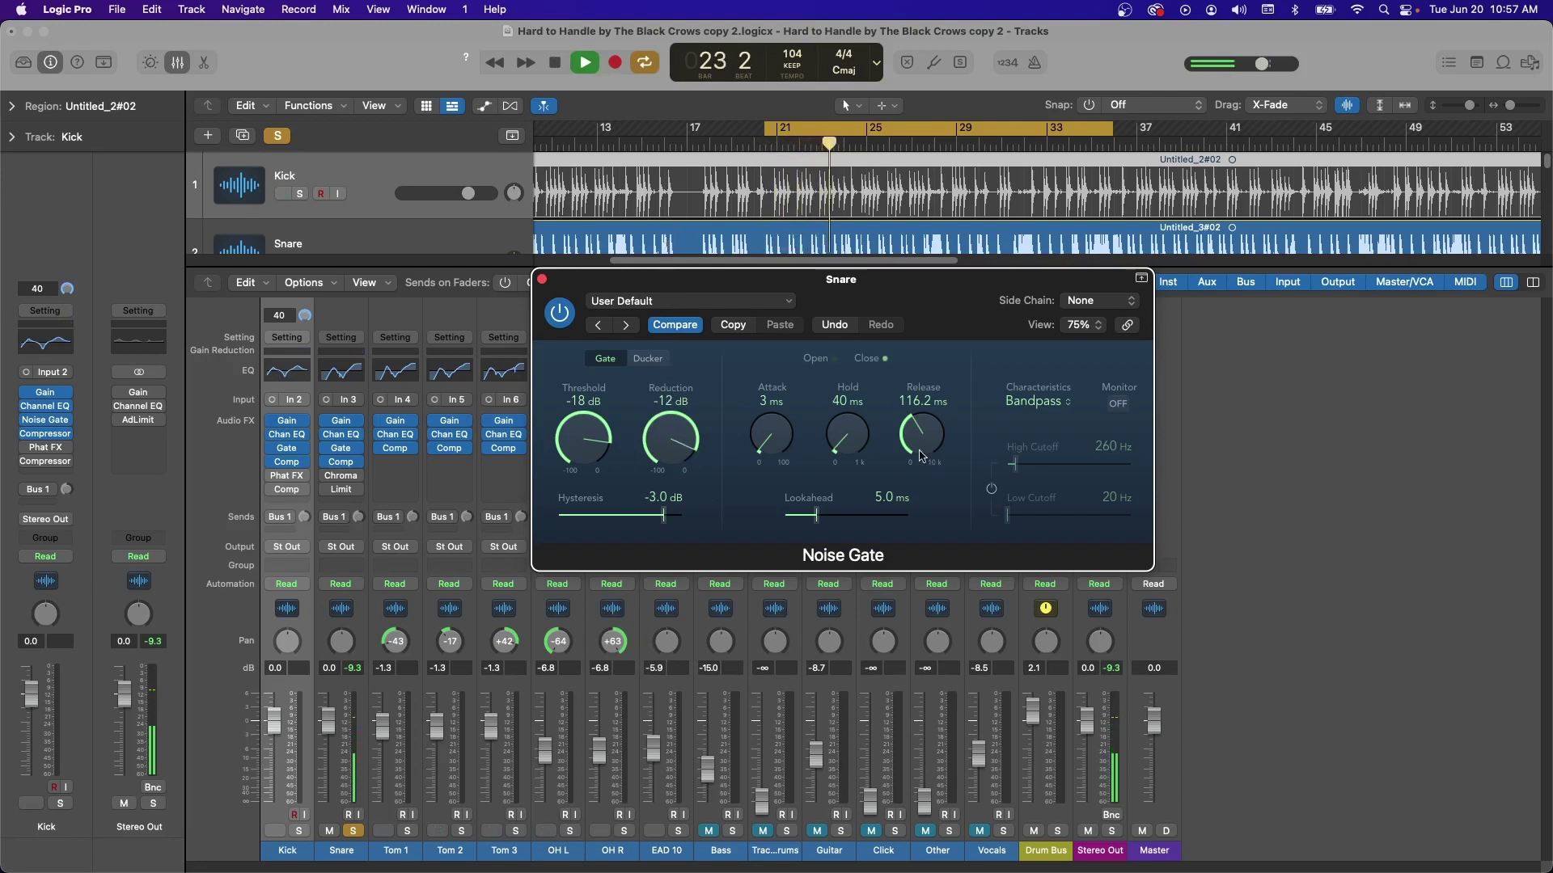
pyautogui.moveTo(918, 449); pyautogui.dragTo(918, 445)
pyautogui.moveTo(666, 447); pyautogui.dragTo(670, 445)
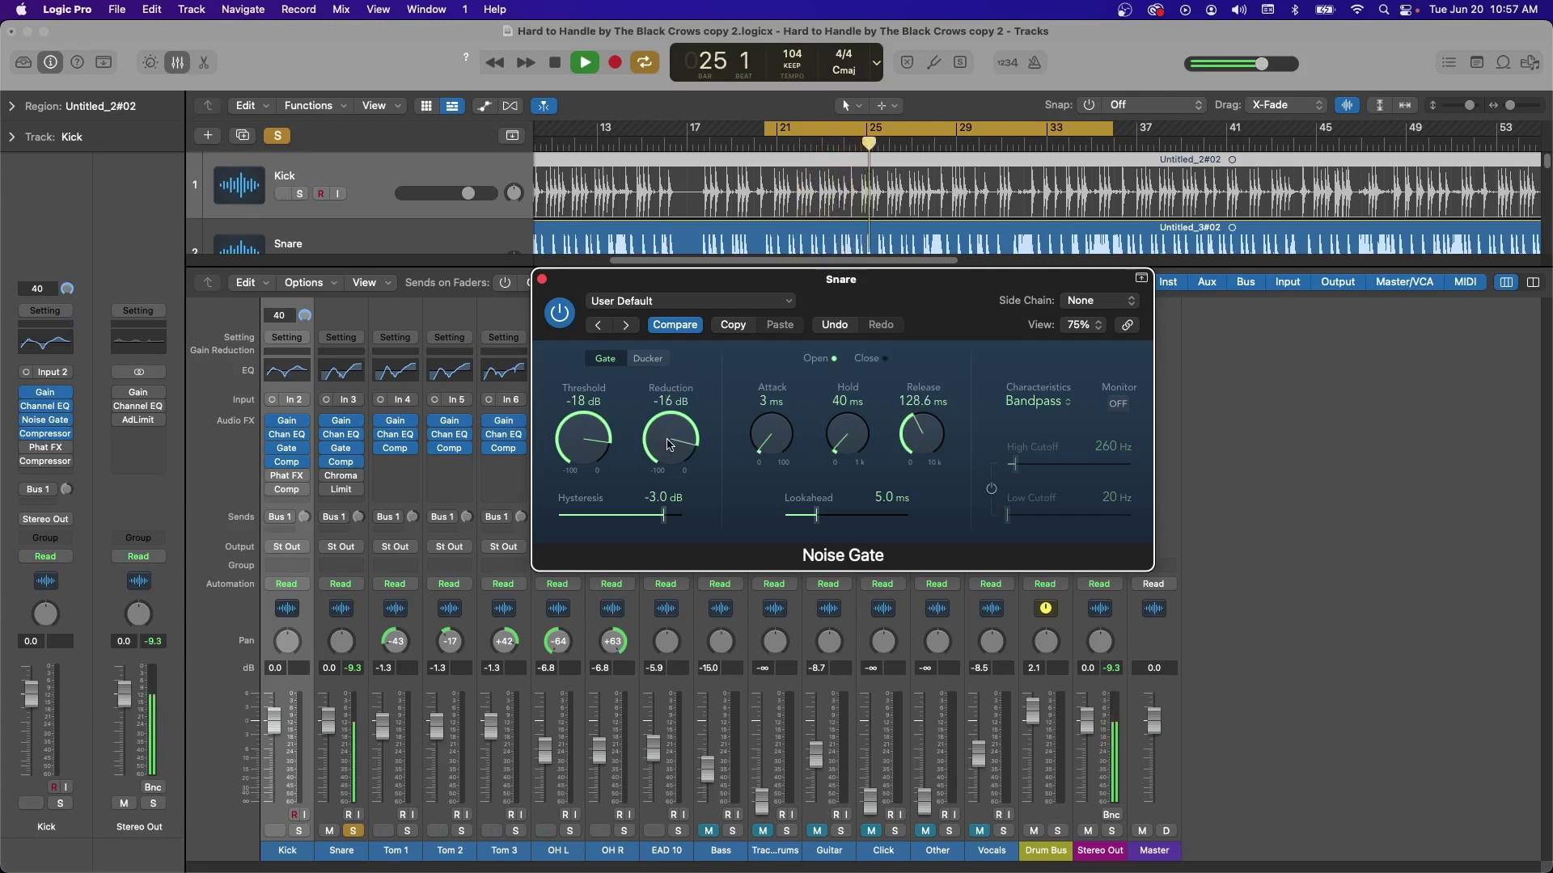
pyautogui.moveTo(668, 443); pyautogui.dragTo(668, 440)
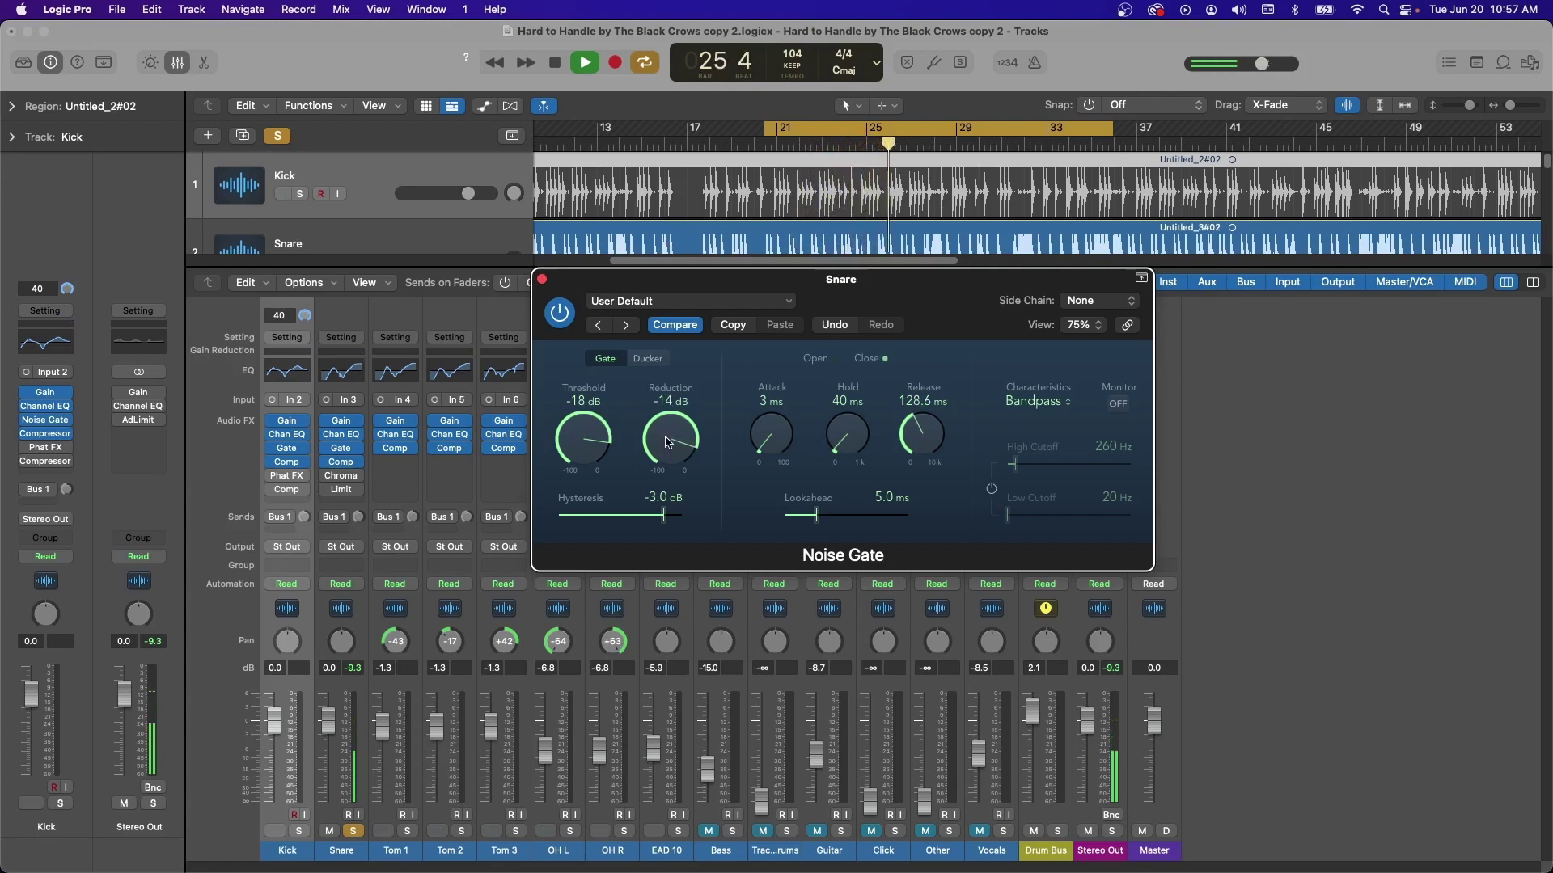
pyautogui.press('space')
pyautogui.click(542, 280)
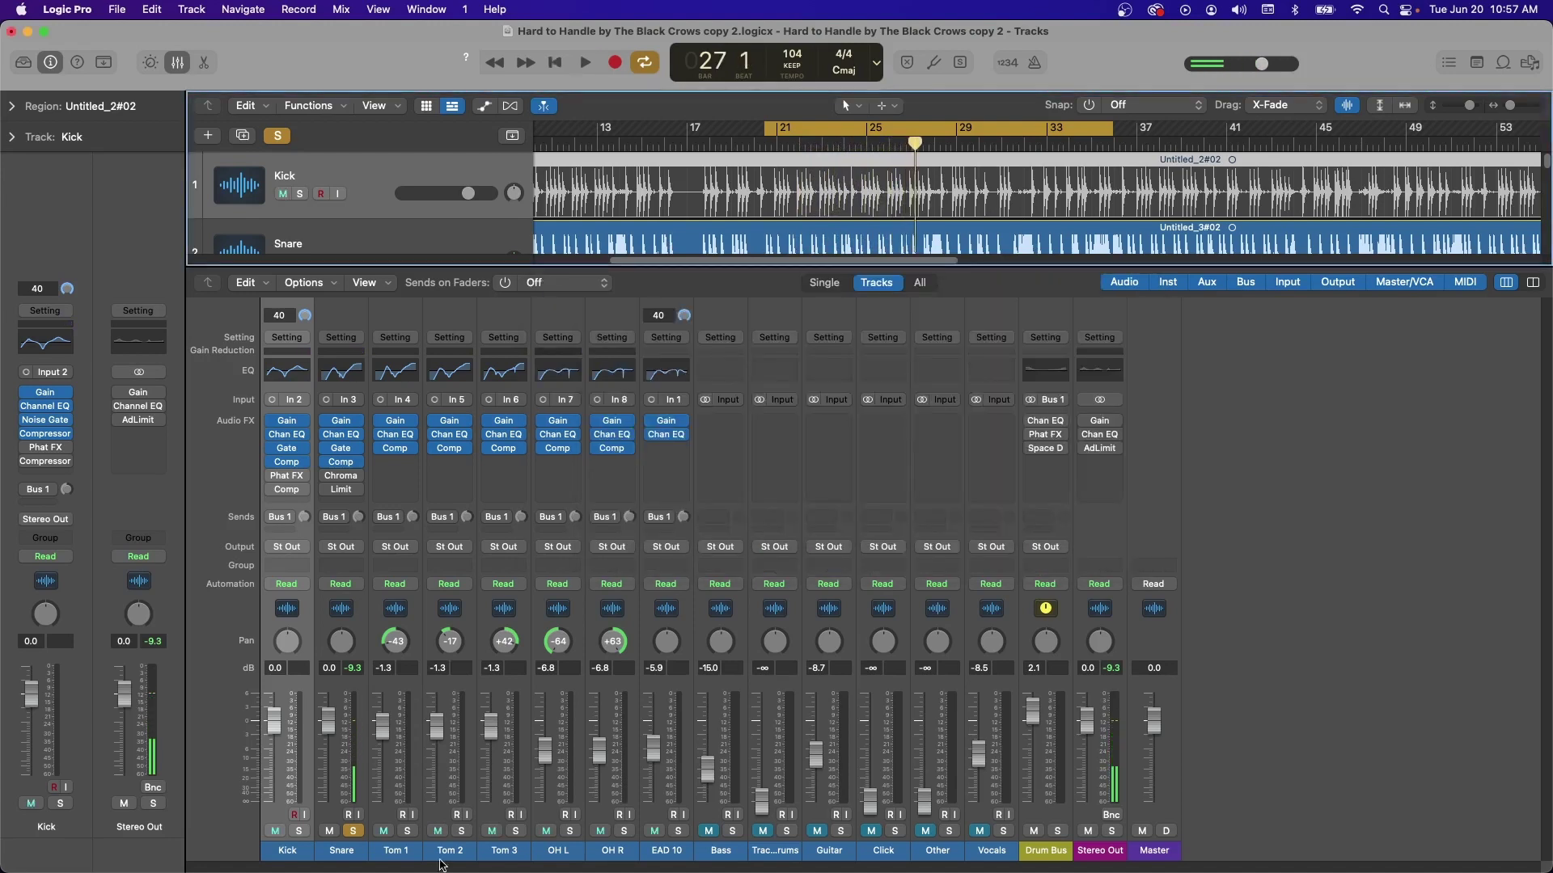
# - Solo the OH L and OH R channels alongside the Snare and play the cycled section
pyautogui.click(568, 832)
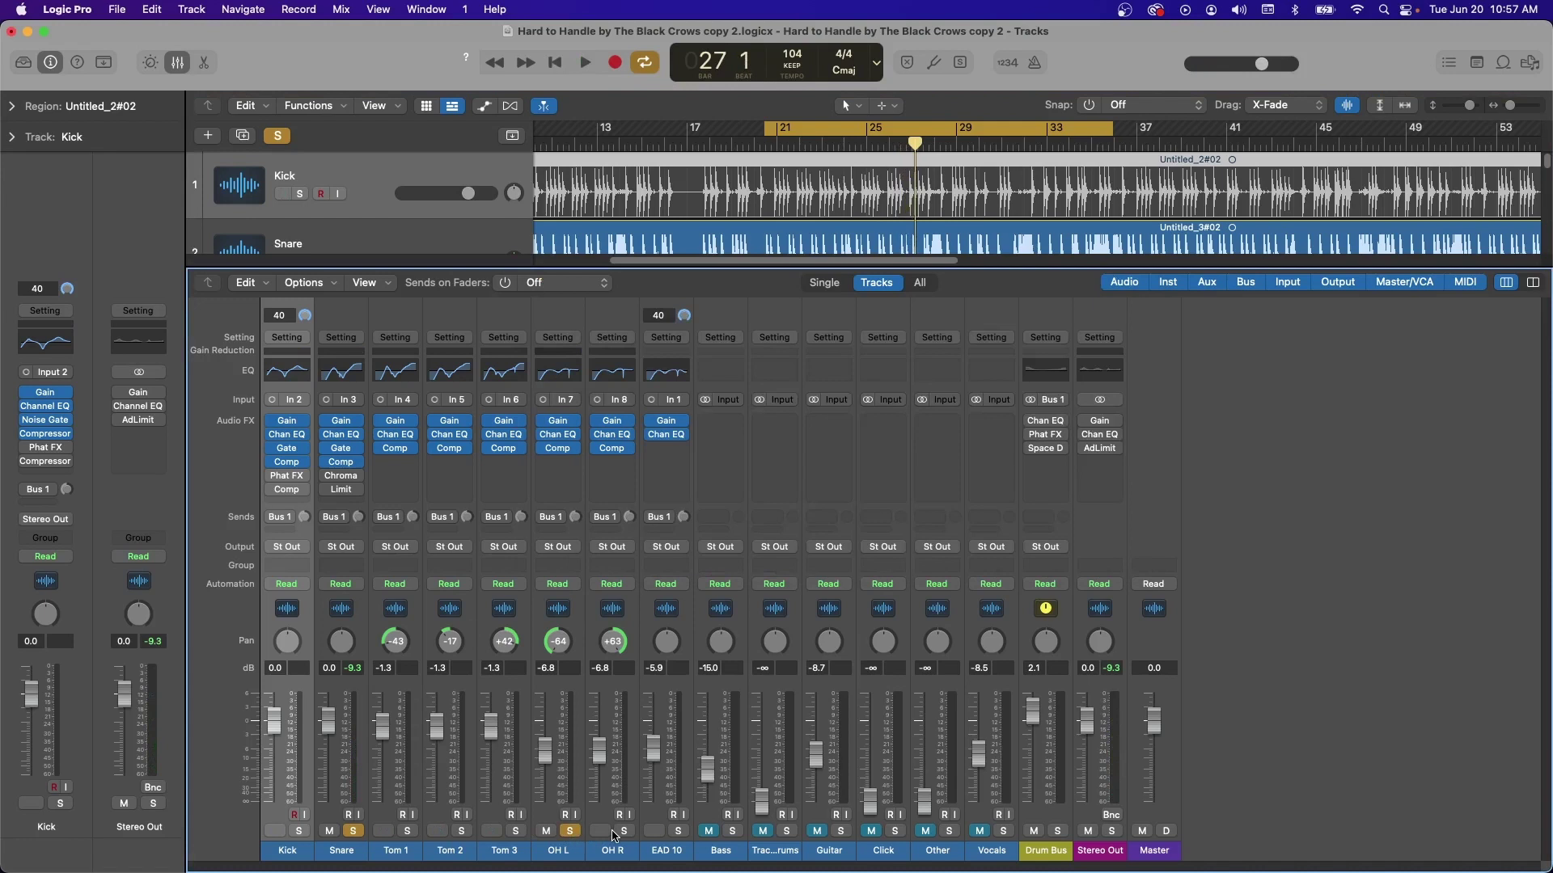
pyautogui.click(619, 833)
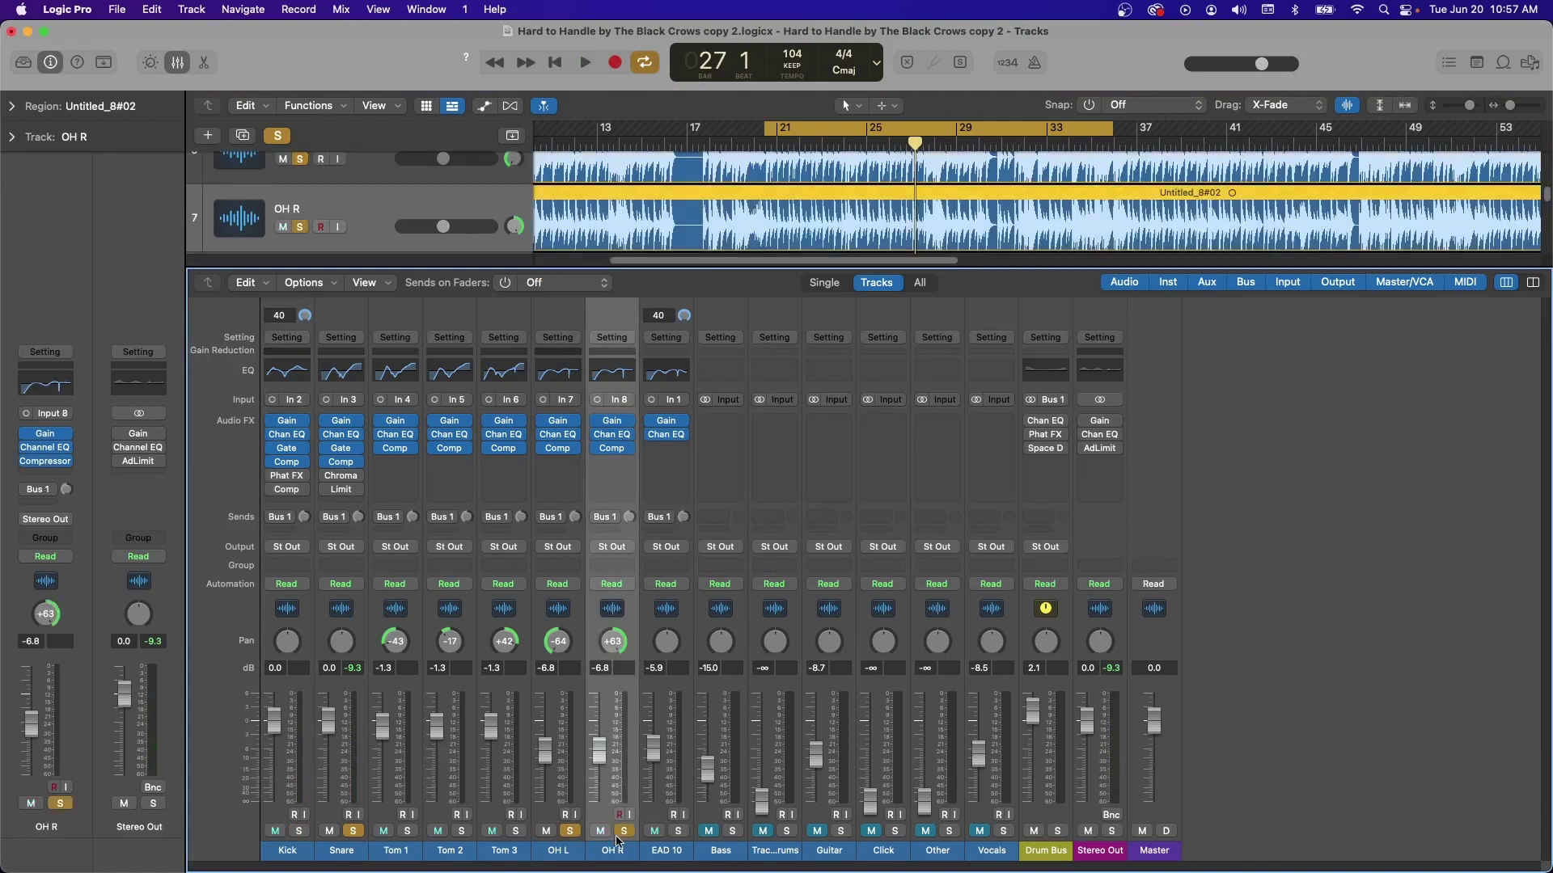
pyautogui.press('space')
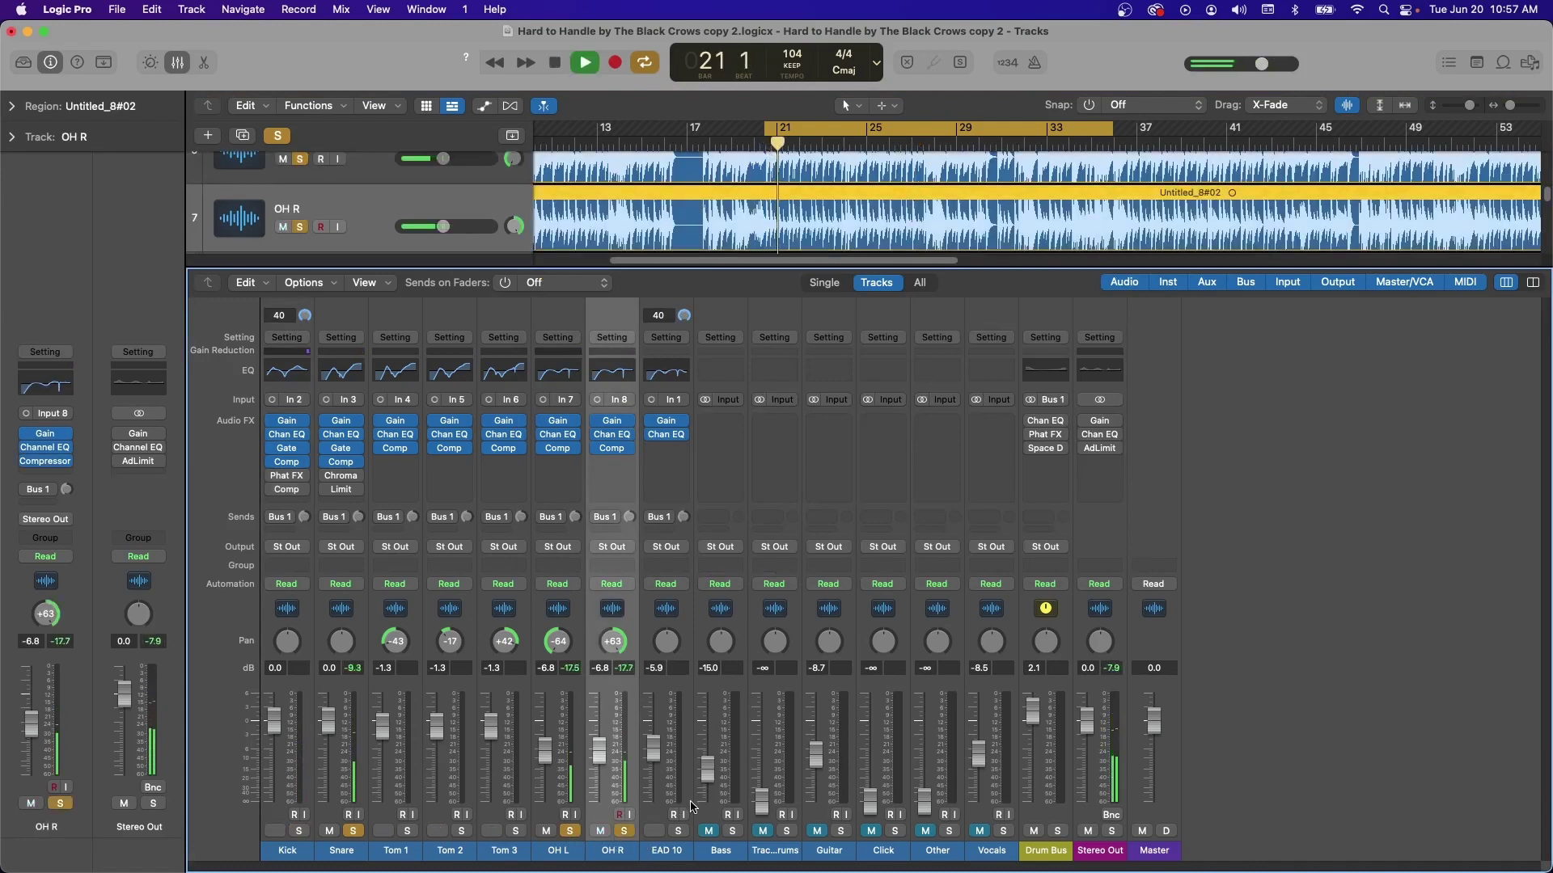
# - Compare the snare gate at -100 dB reduction against the overheads, and set the reduction to -27 dB
pyautogui.click(340, 448)
pyautogui.moveTo(670, 437); pyautogui.dragTo(675, 502)
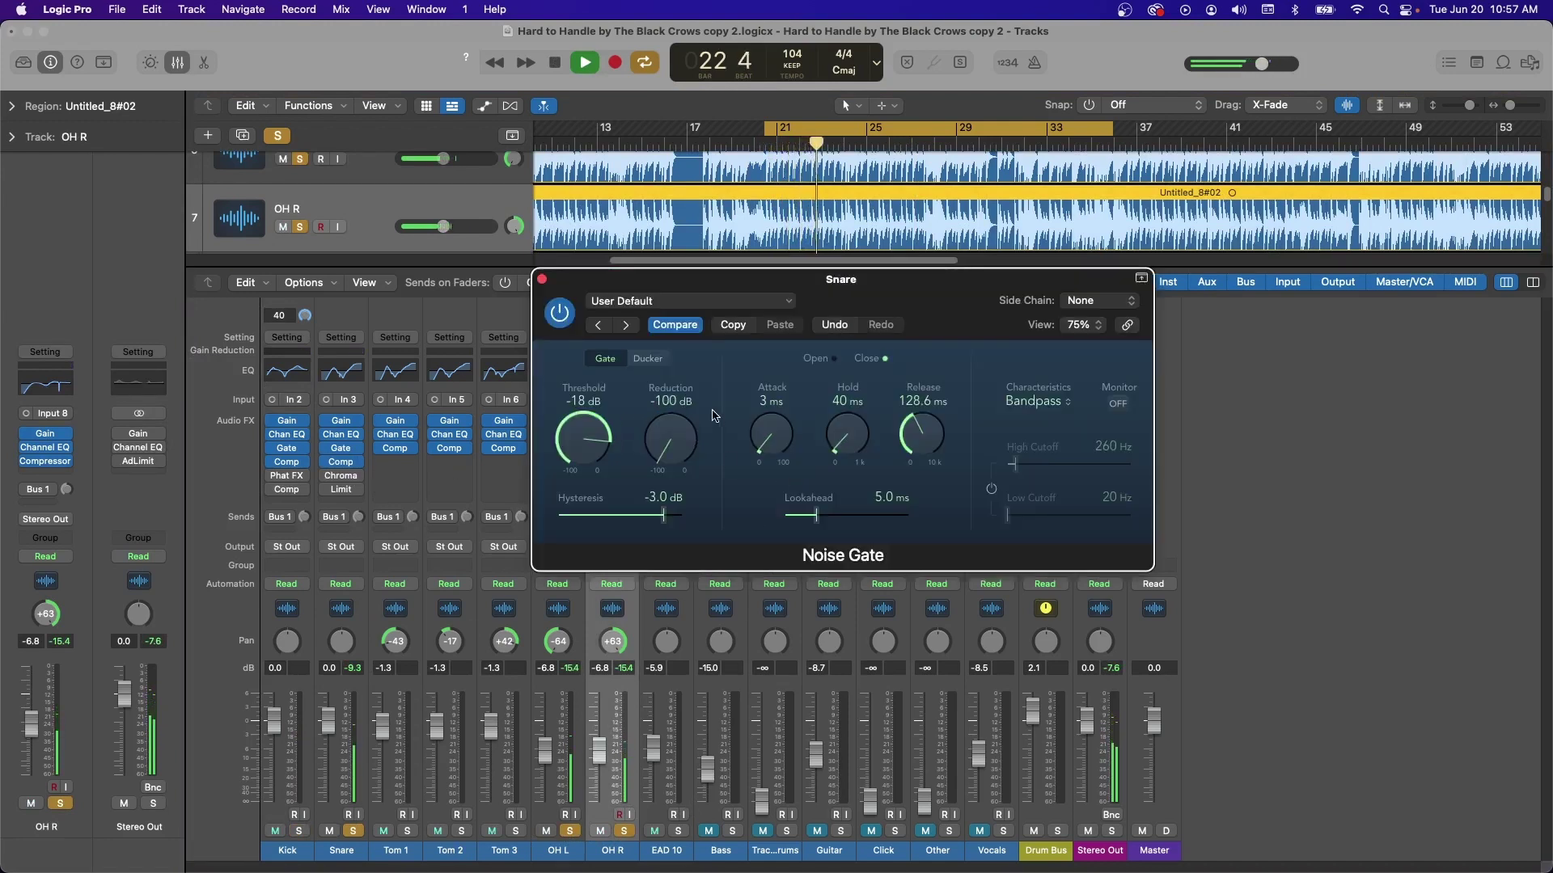
pyautogui.press('space')
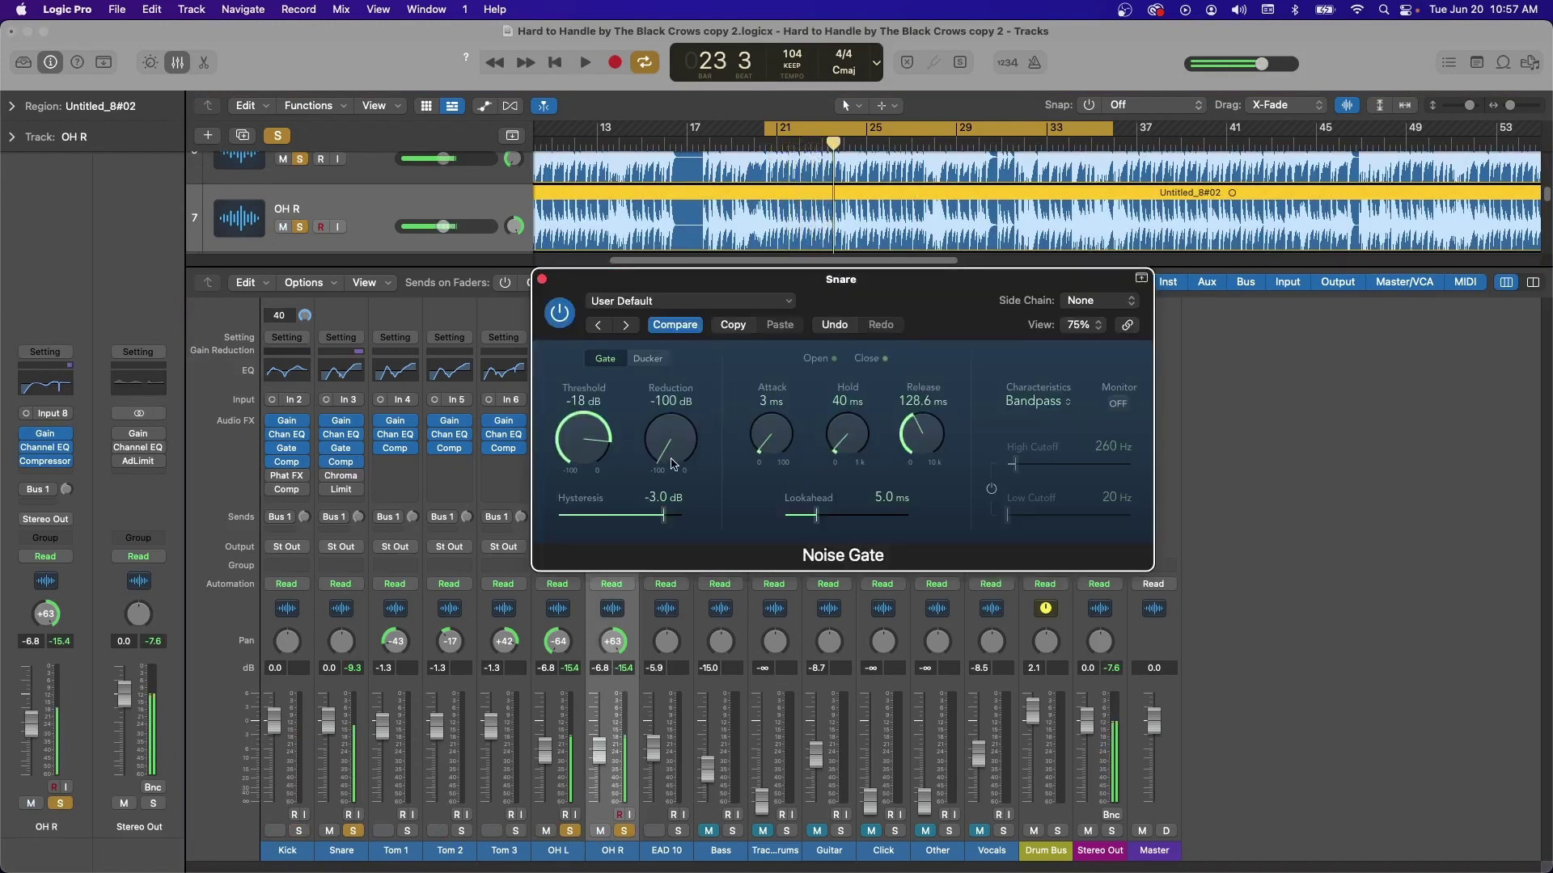
pyautogui.moveTo(675, 461); pyautogui.dragTo(676, 296)
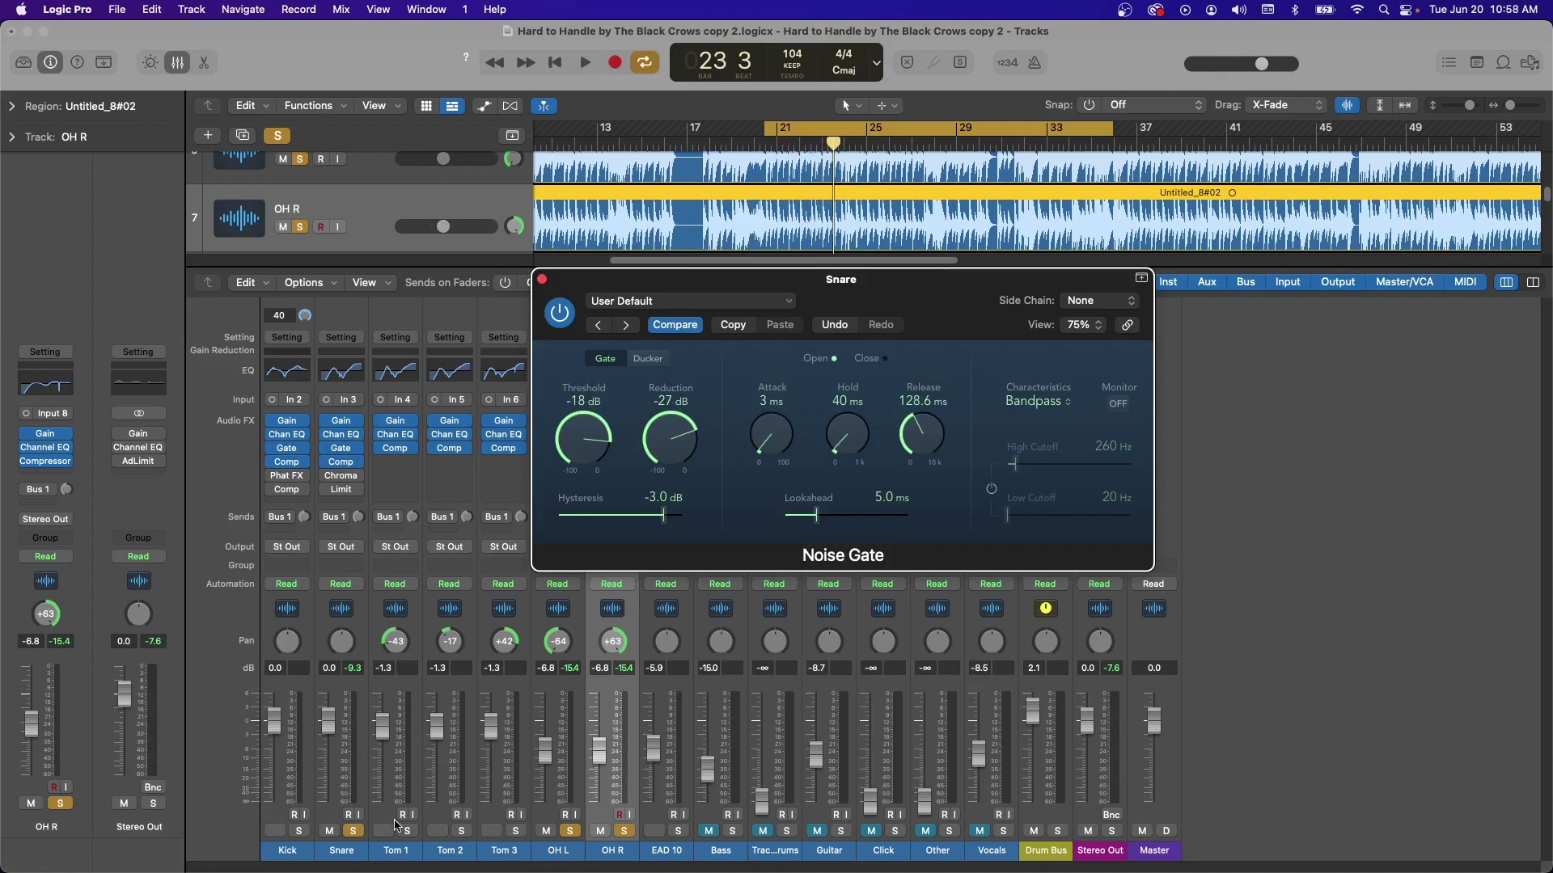
# - Take the OH L and OH R channels out of solo and play the cycled section with only the Snare soloed
pyautogui.click(356, 832)
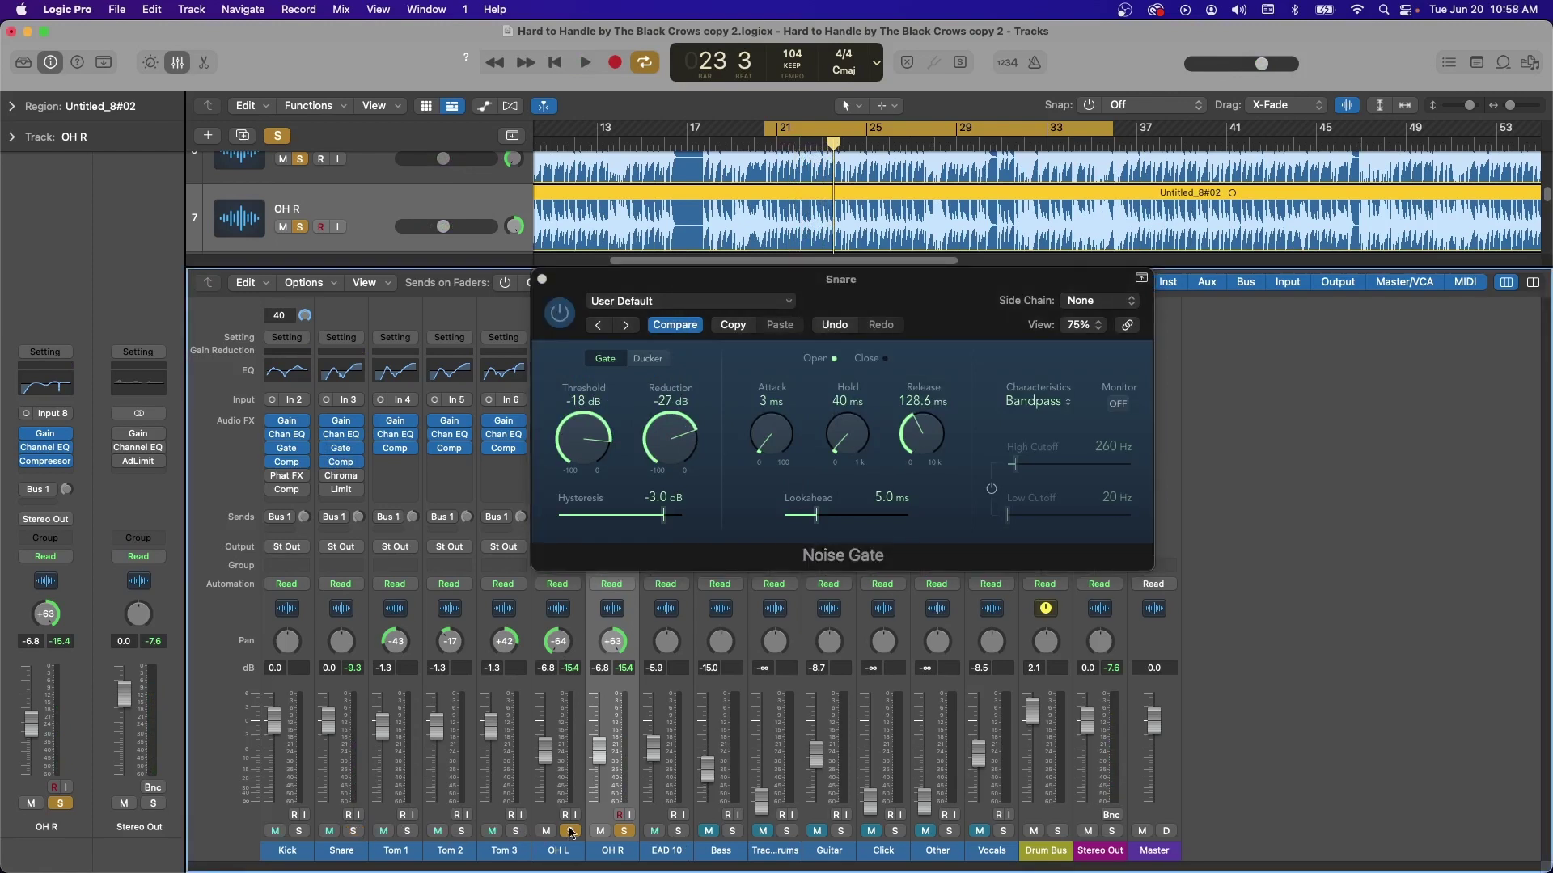
pyautogui.click(571, 832)
pyautogui.click(627, 833)
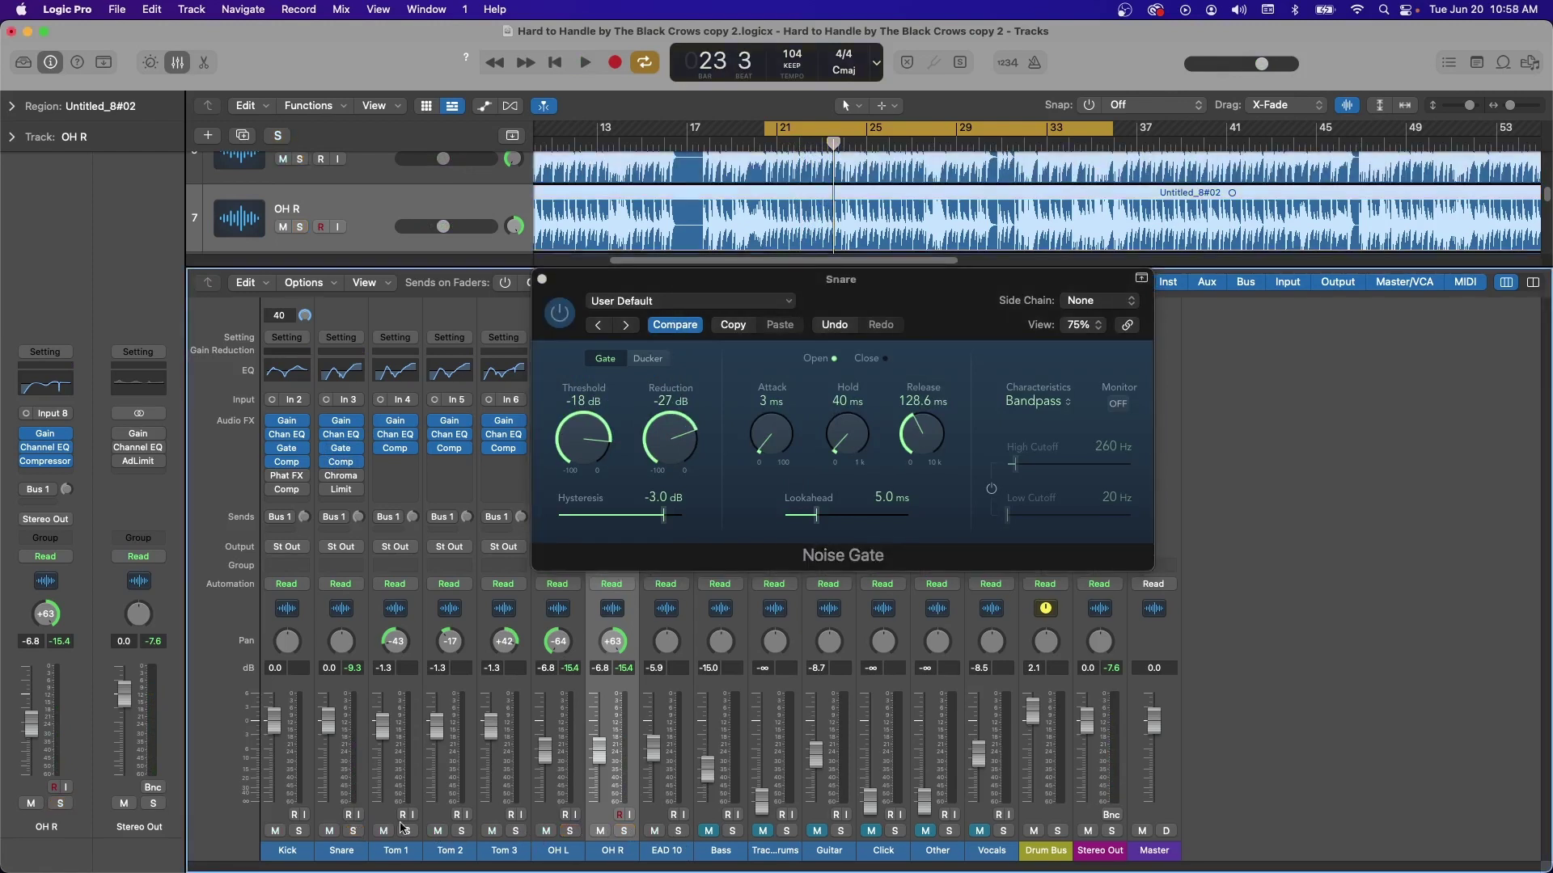
pyautogui.click(354, 832)
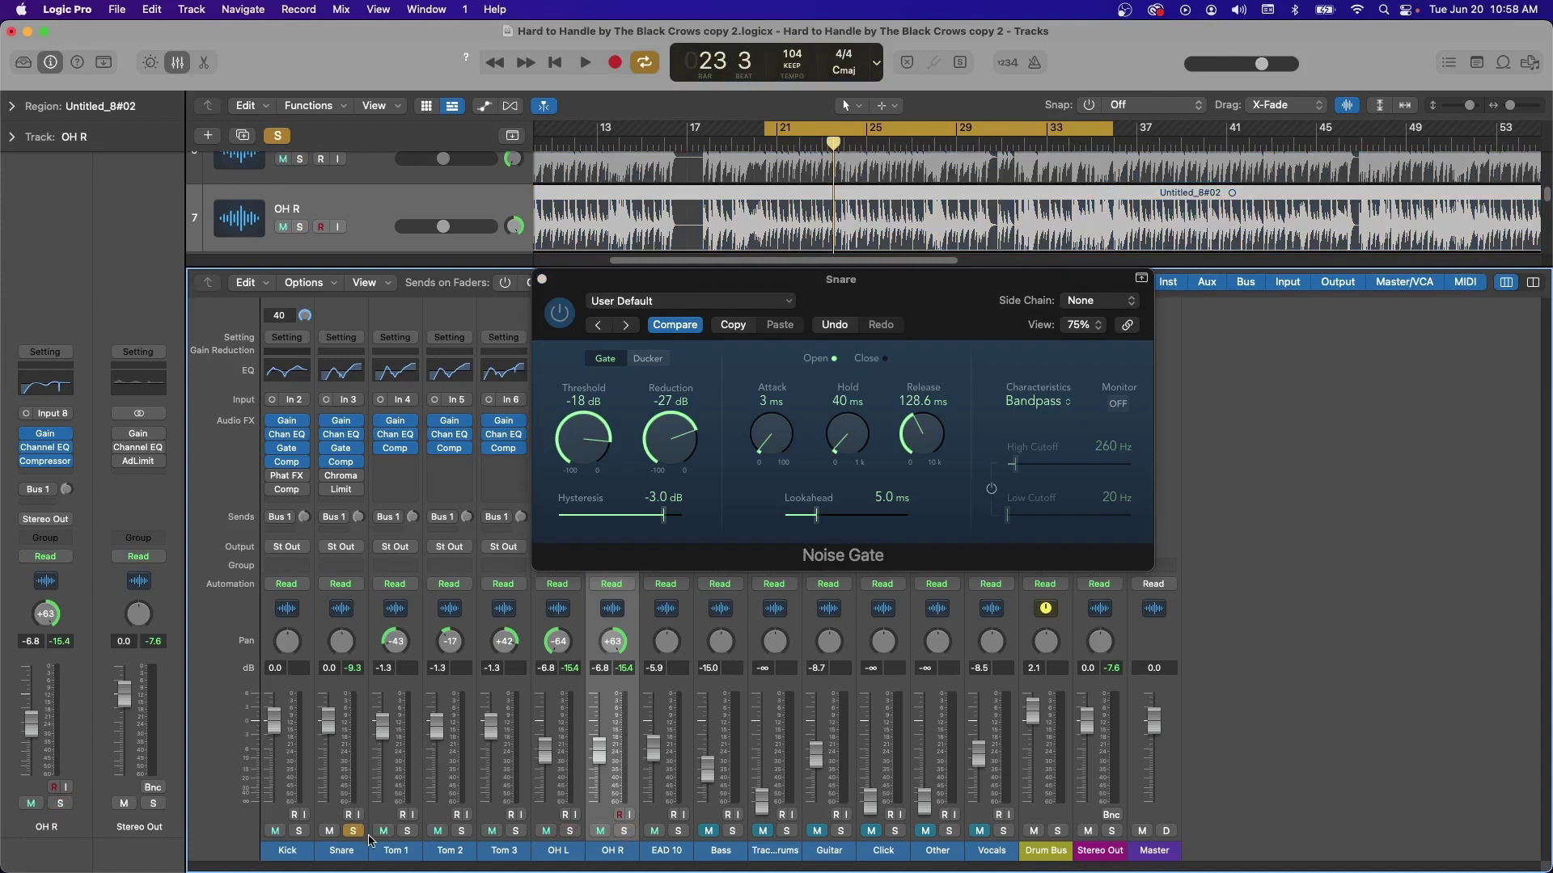
pyautogui.click(542, 283)
pyautogui.press('space')
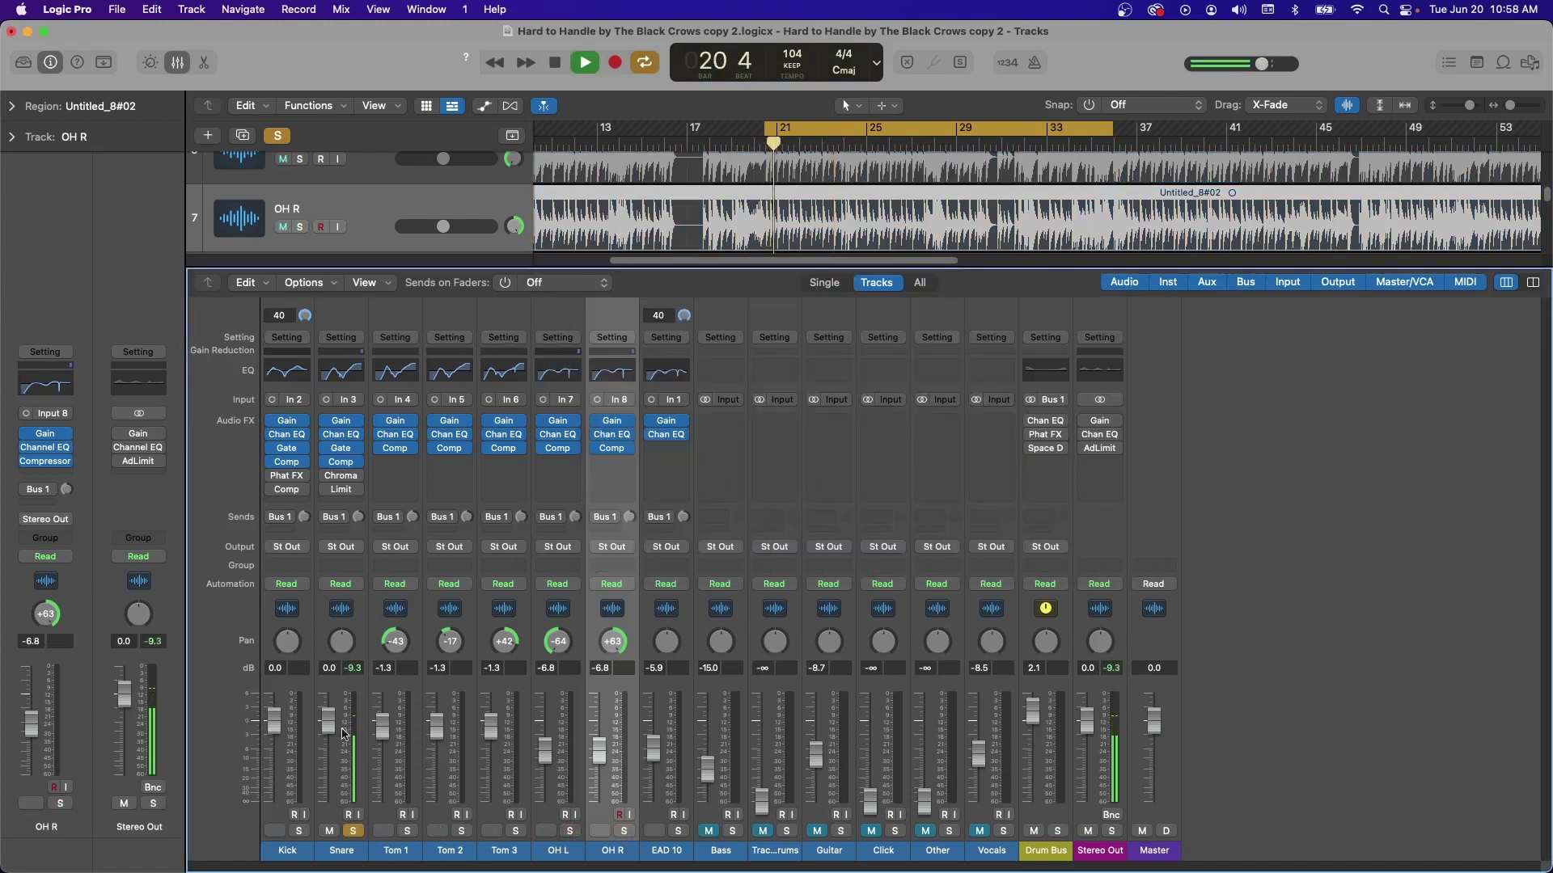
# - Set the snare gate's reduction to -17 dB and release to 108.9 ms during playback, and close the plug-in
pyautogui.click(340, 448)
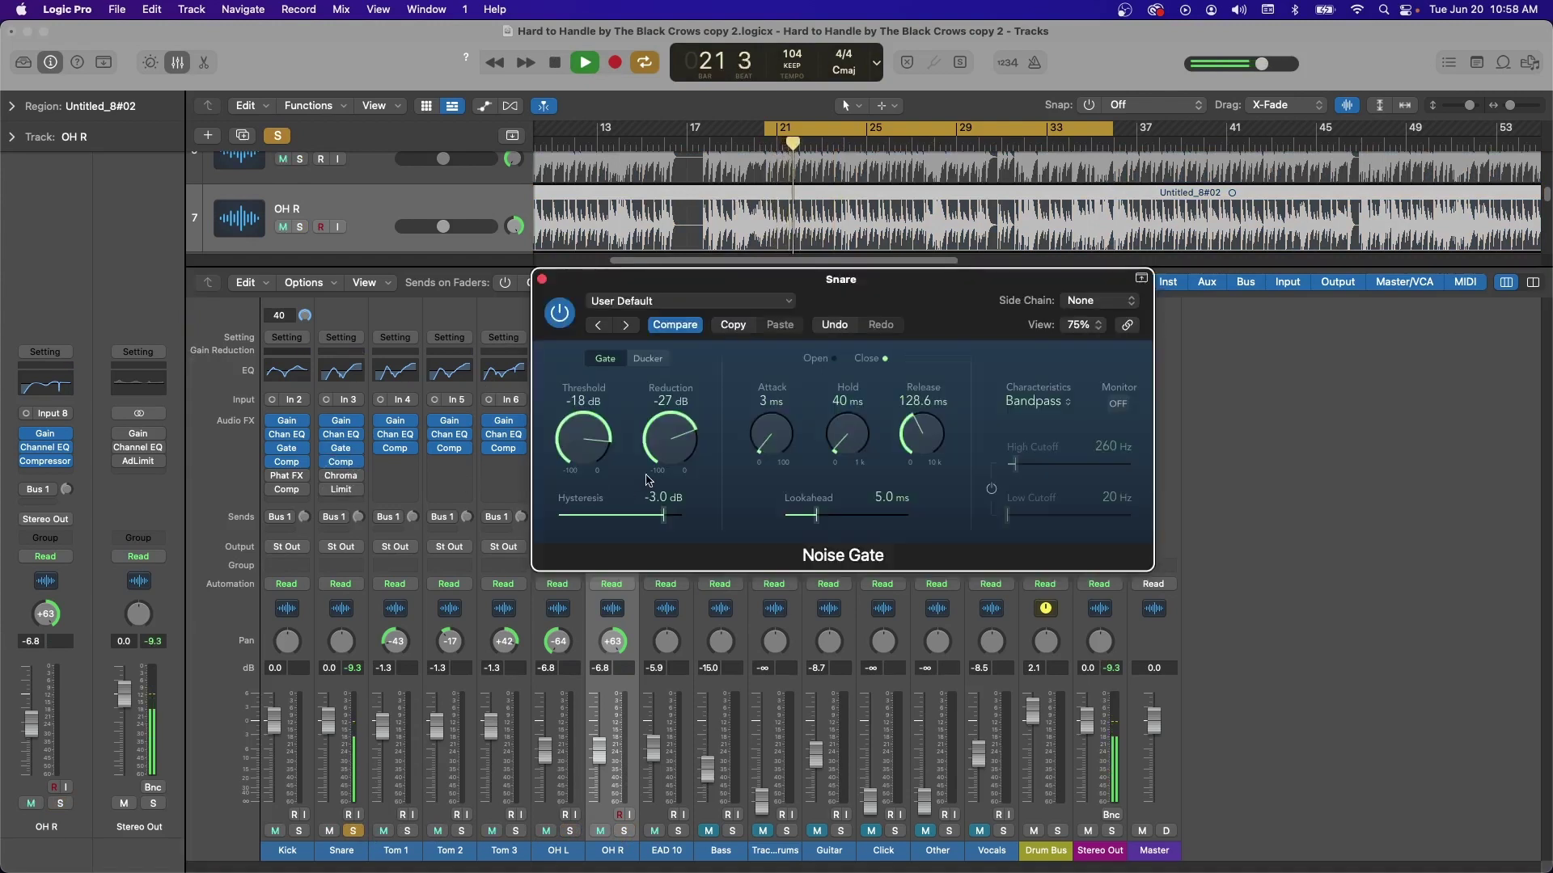
pyautogui.moveTo(668, 442); pyautogui.dragTo(668, 437)
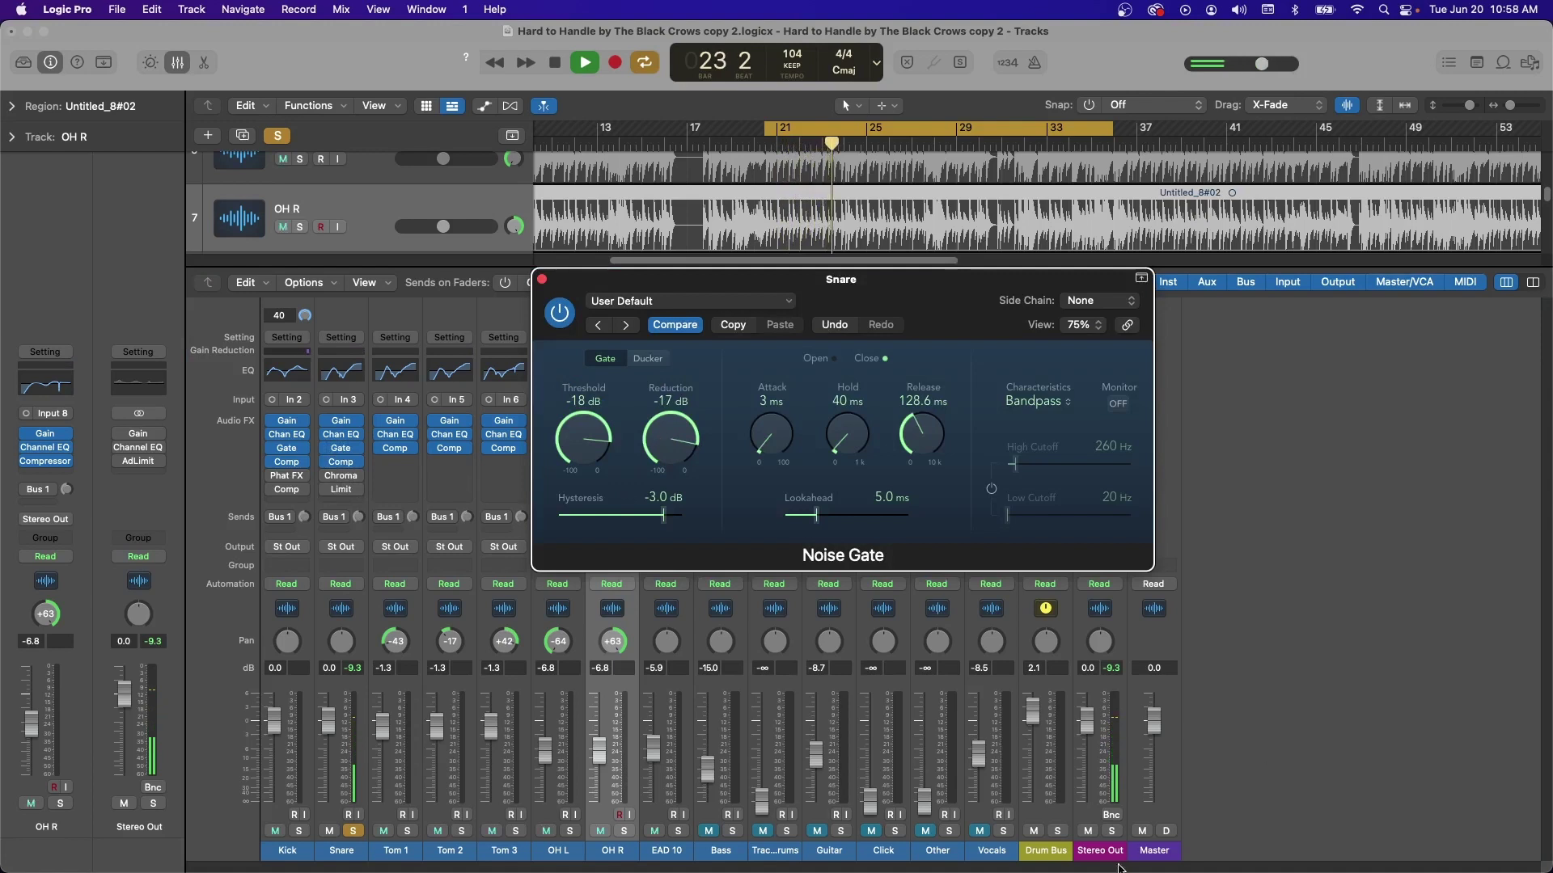
pyautogui.moveTo(921, 460); pyautogui.dragTo(922, 467)
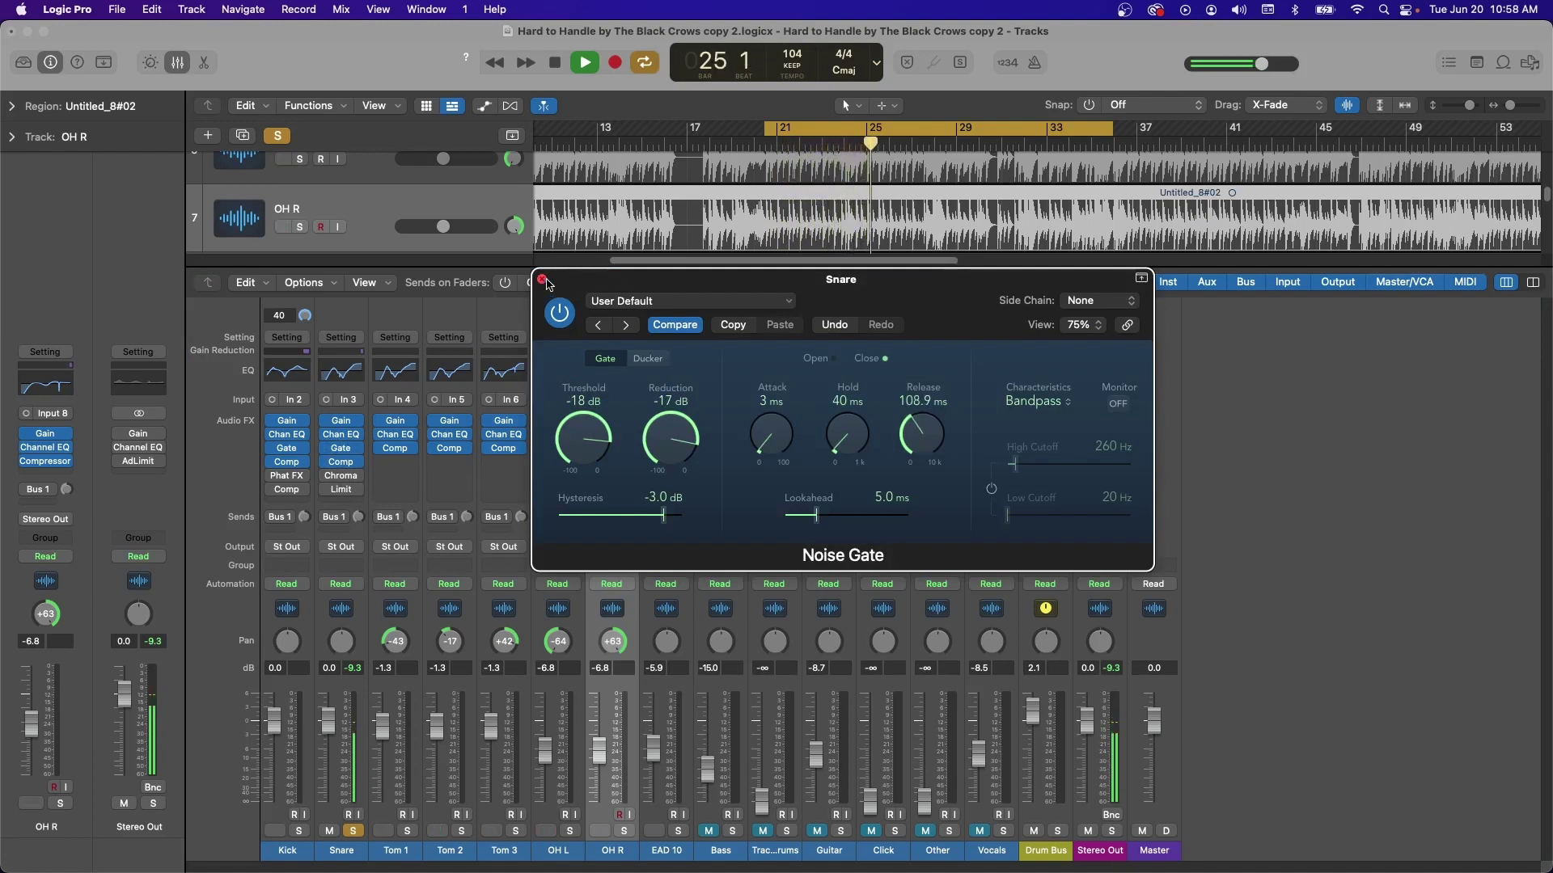
pyautogui.press('space')
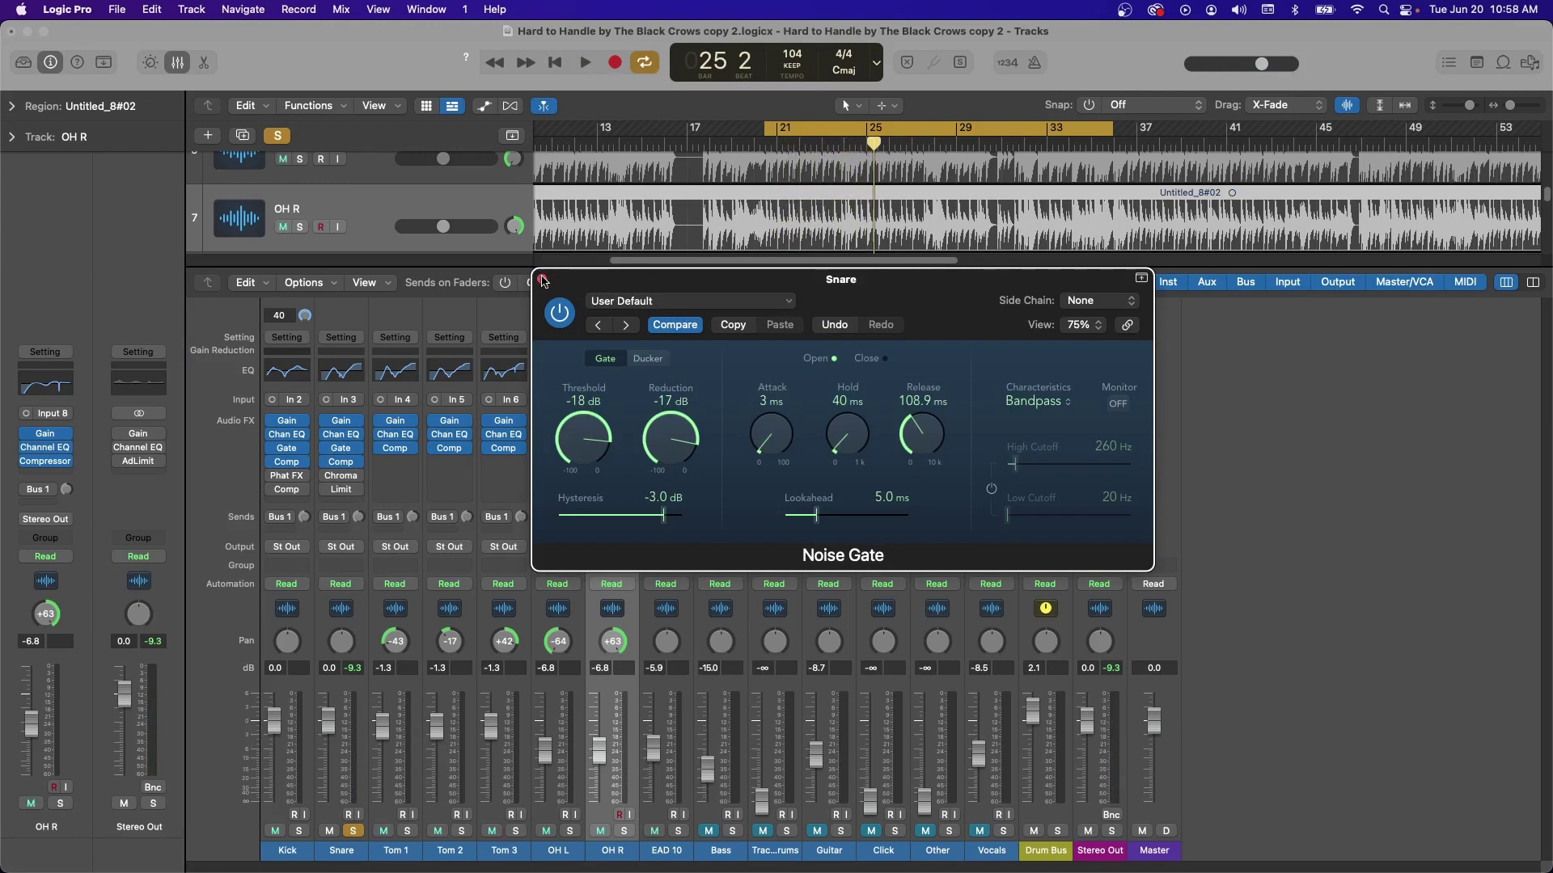
pyautogui.click(542, 279)
# - Switch the solo from Snare to Tom 1 and copy the Kick's gate to Tom 1 between its EQ and compressor
pyautogui.click(354, 831)
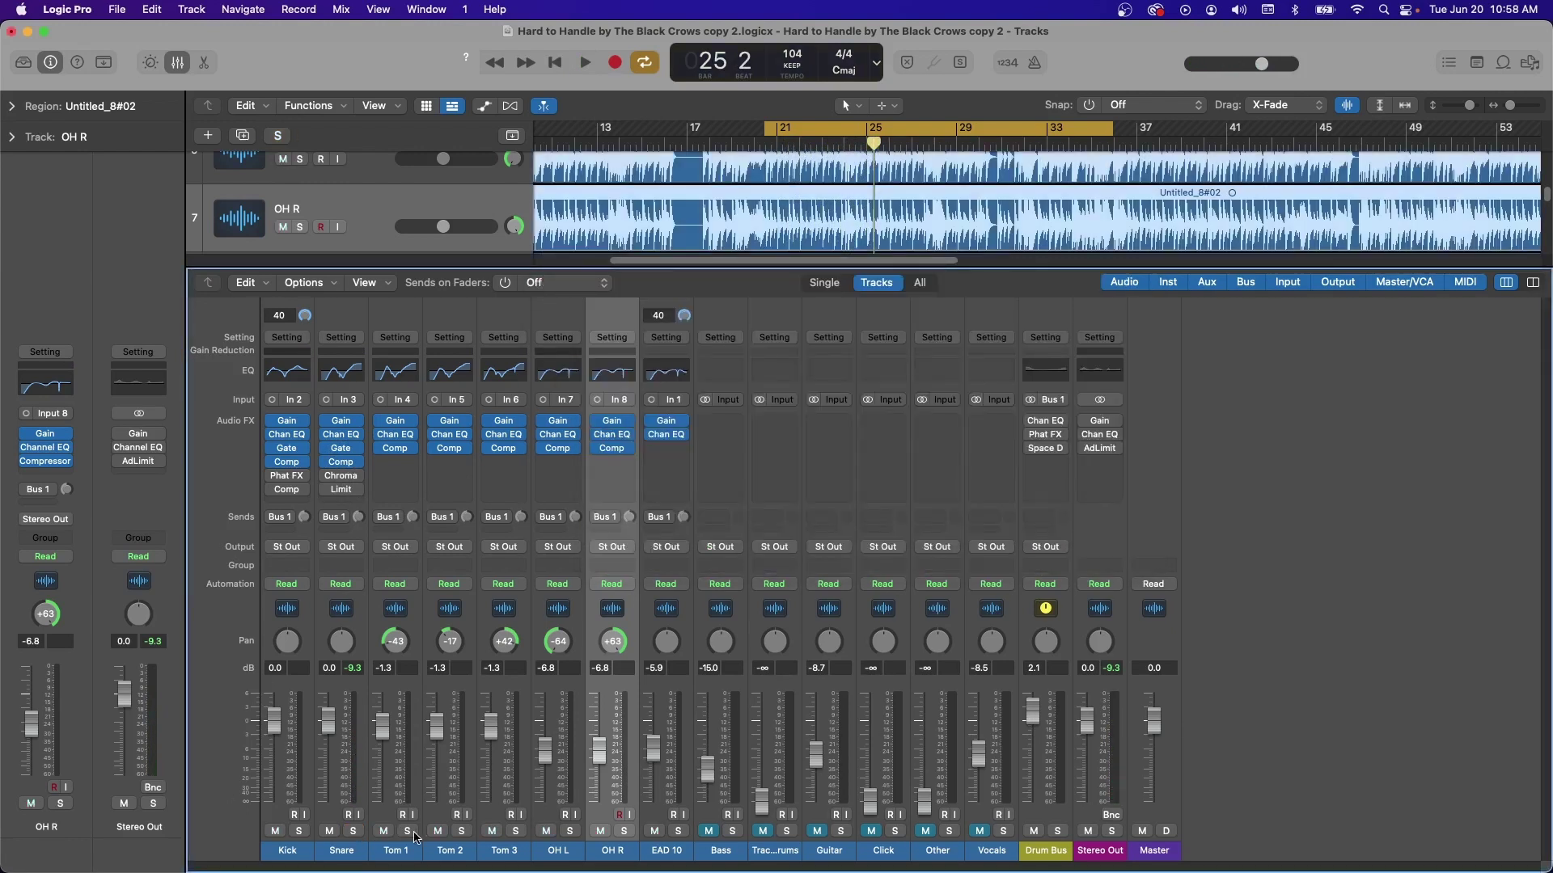
pyautogui.click(409, 833)
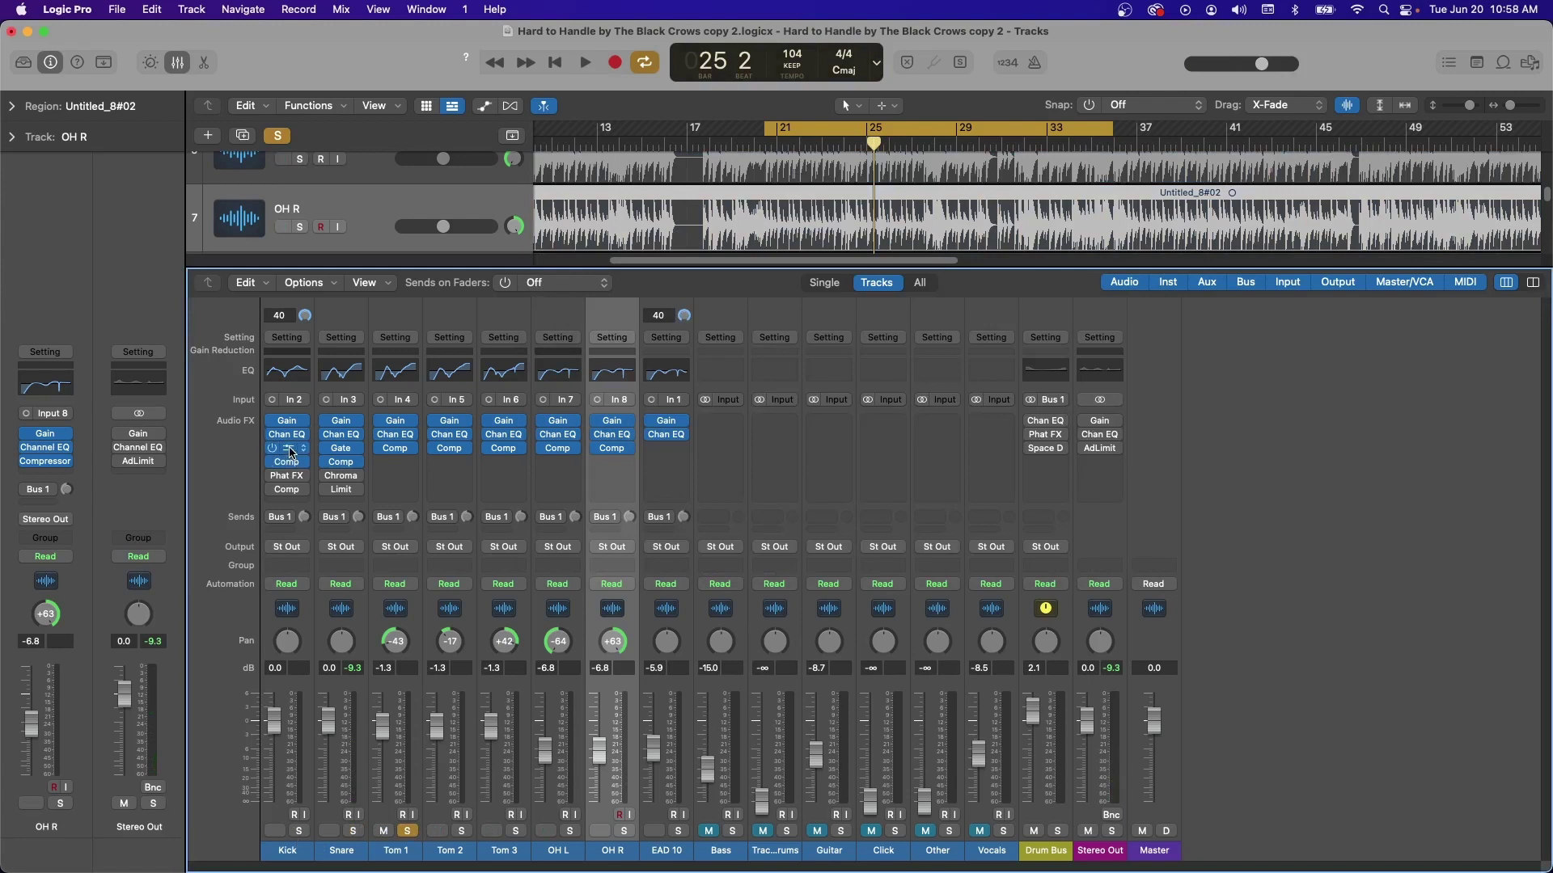
pyautogui.moveTo(290, 450); pyautogui.dragTo(412, 442)
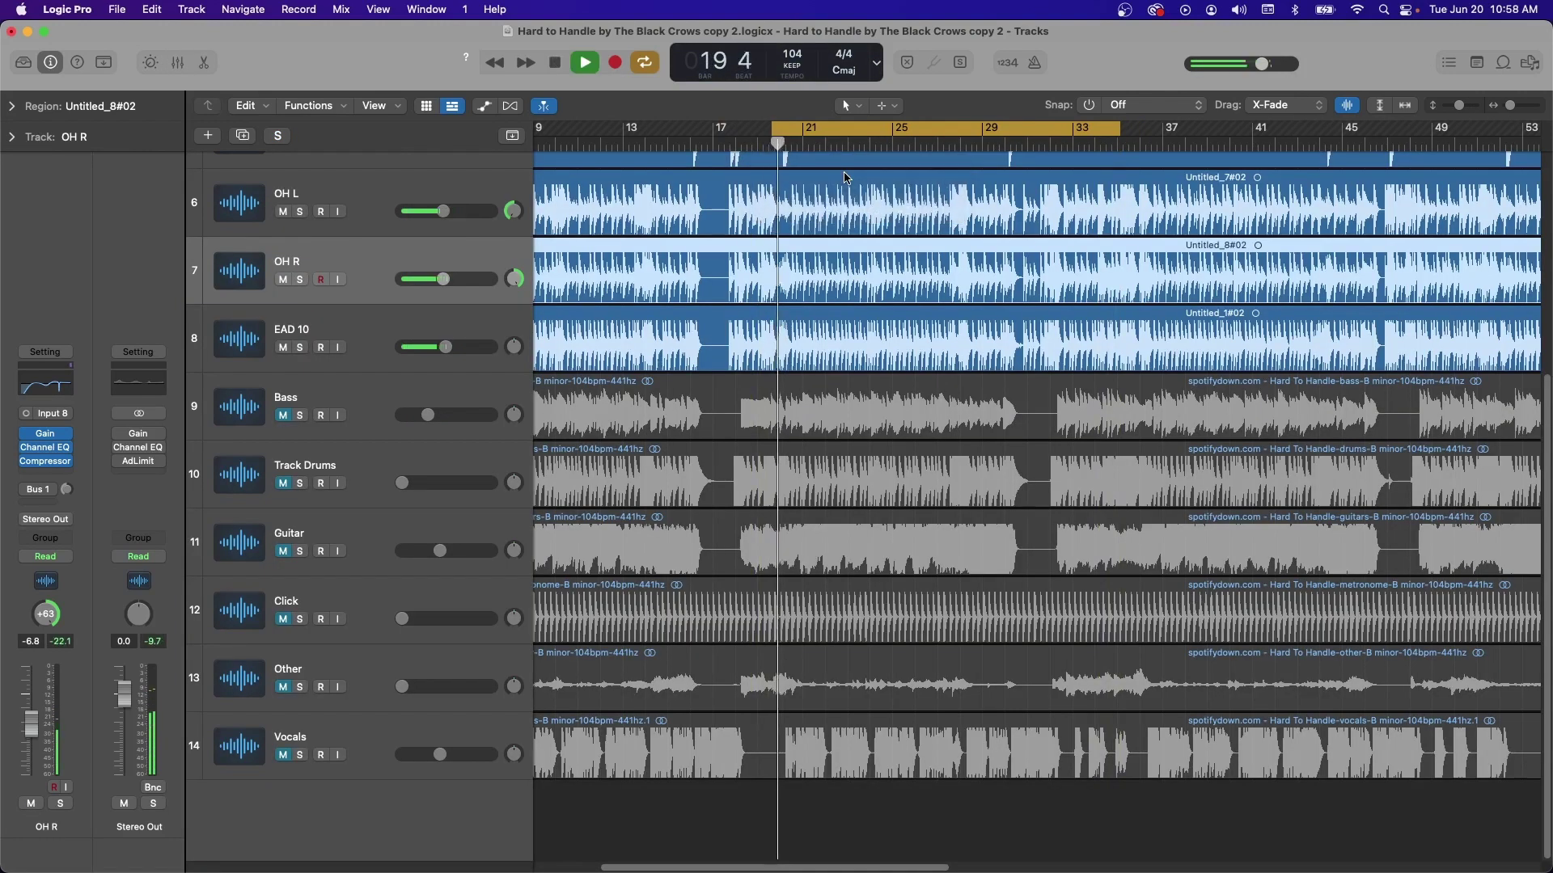
# - Show the mixer, restart playback near bar 20, and solo Tom 1
pyautogui.press('x')
pyautogui.press('space')
pyautogui.press('space')
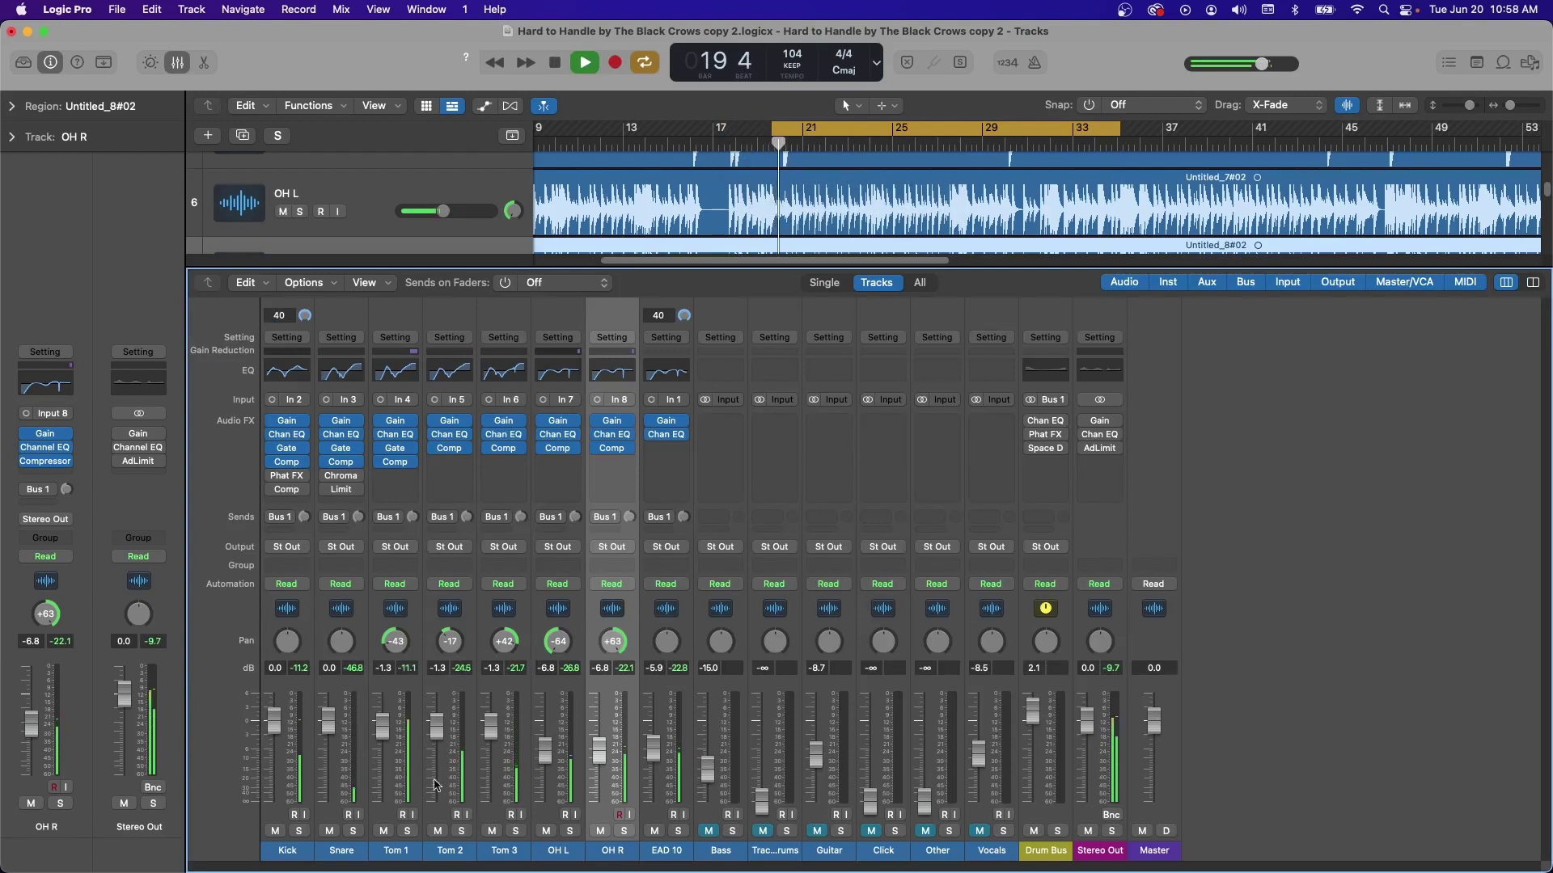
pyautogui.click(407, 832)
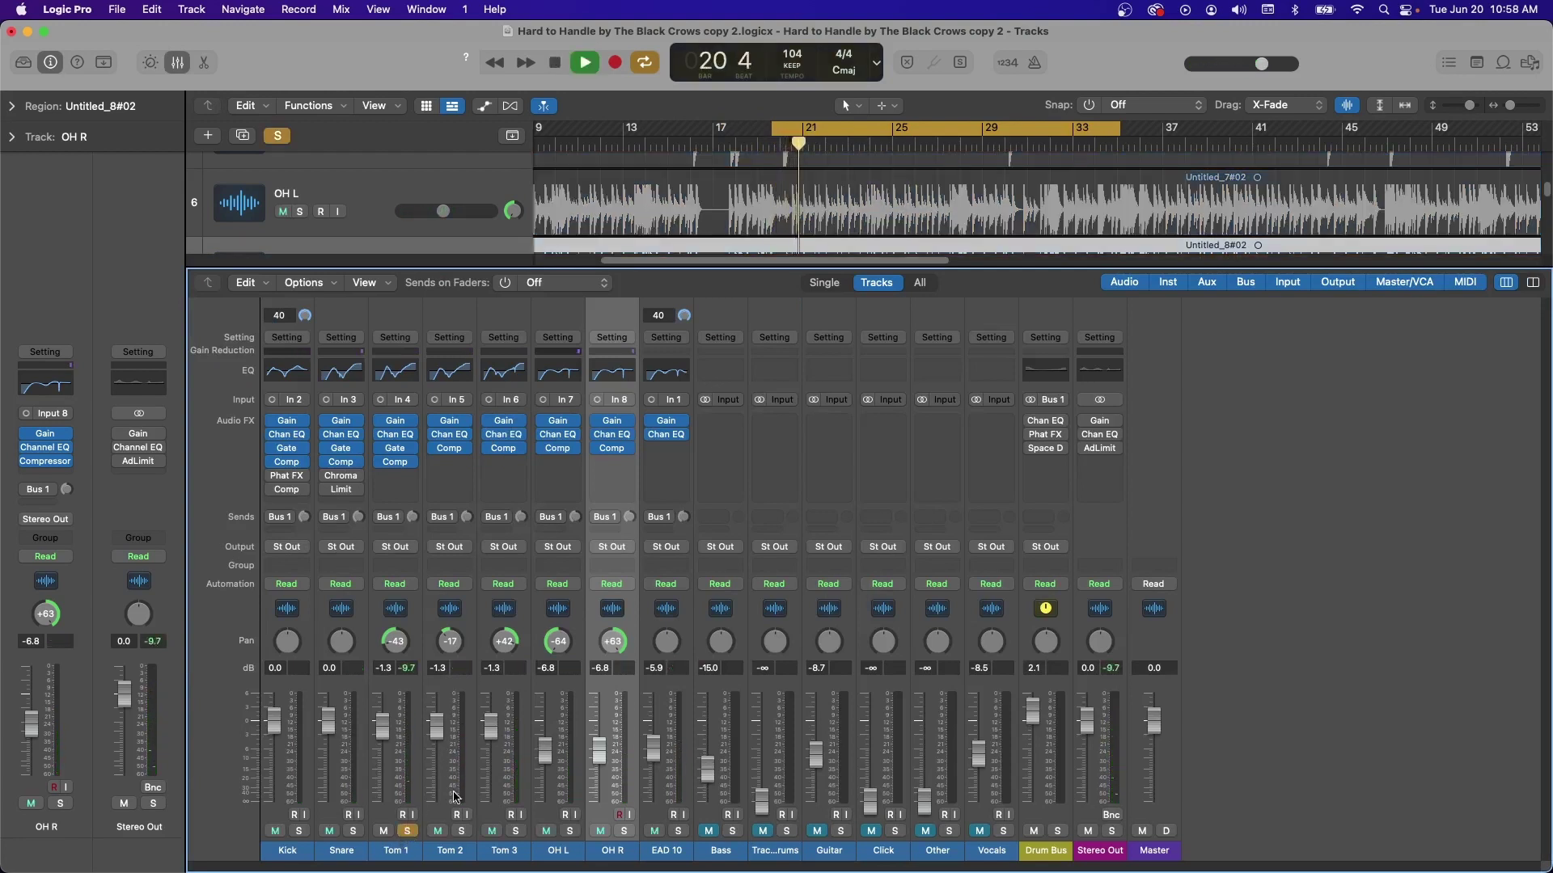
# - Set the Tom 1 gate's threshold to -19 dB, release to 137.8 ms and hysteresis to 0.0 dB while playing the section
pyautogui.click(395, 450)
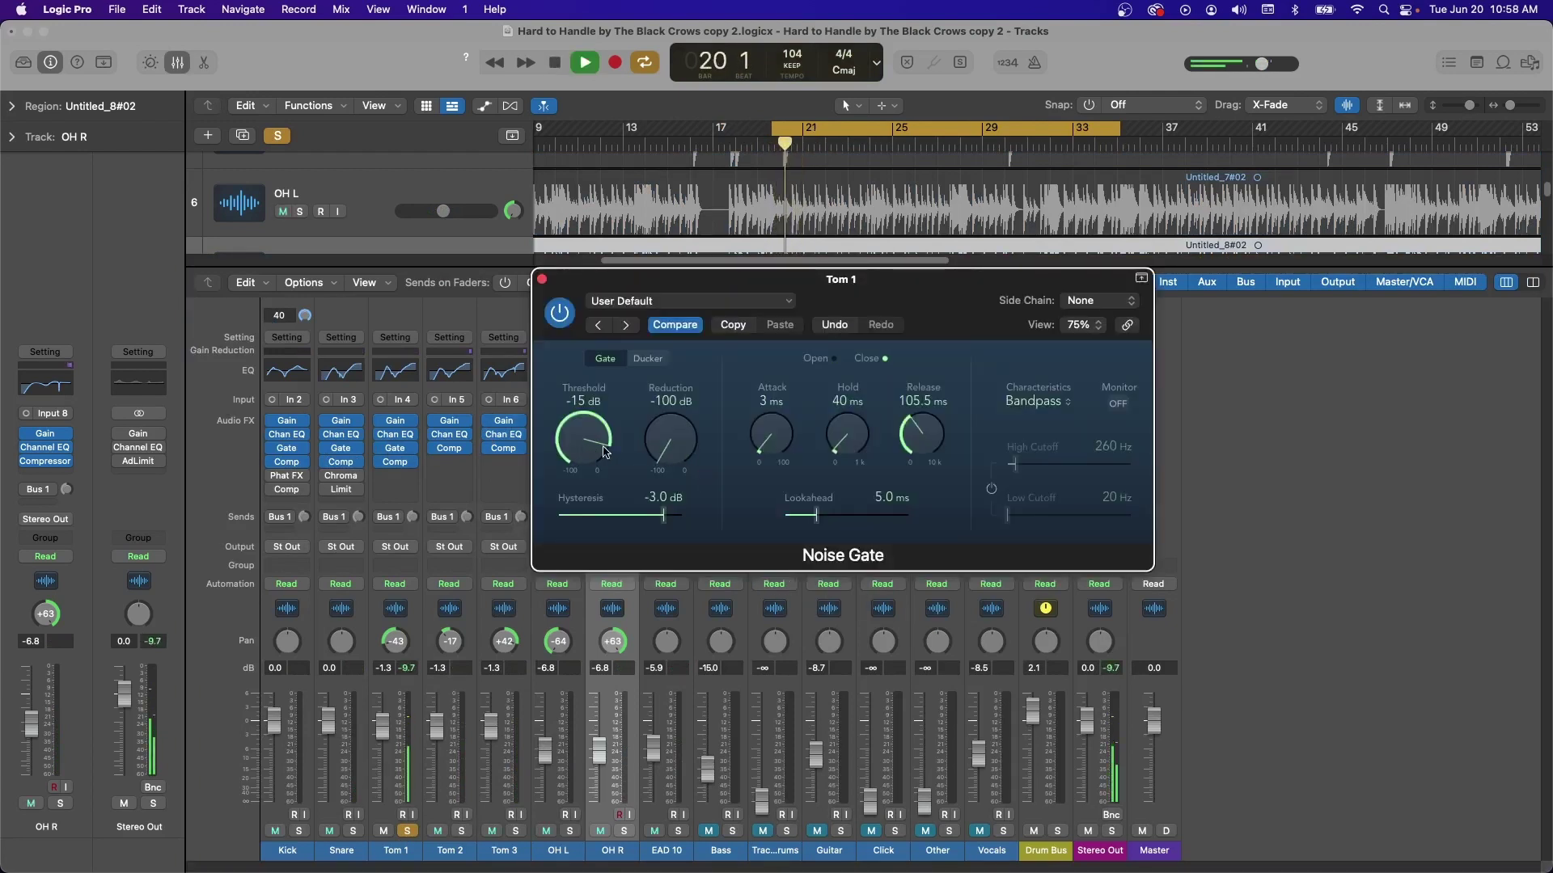
pyautogui.press('space')
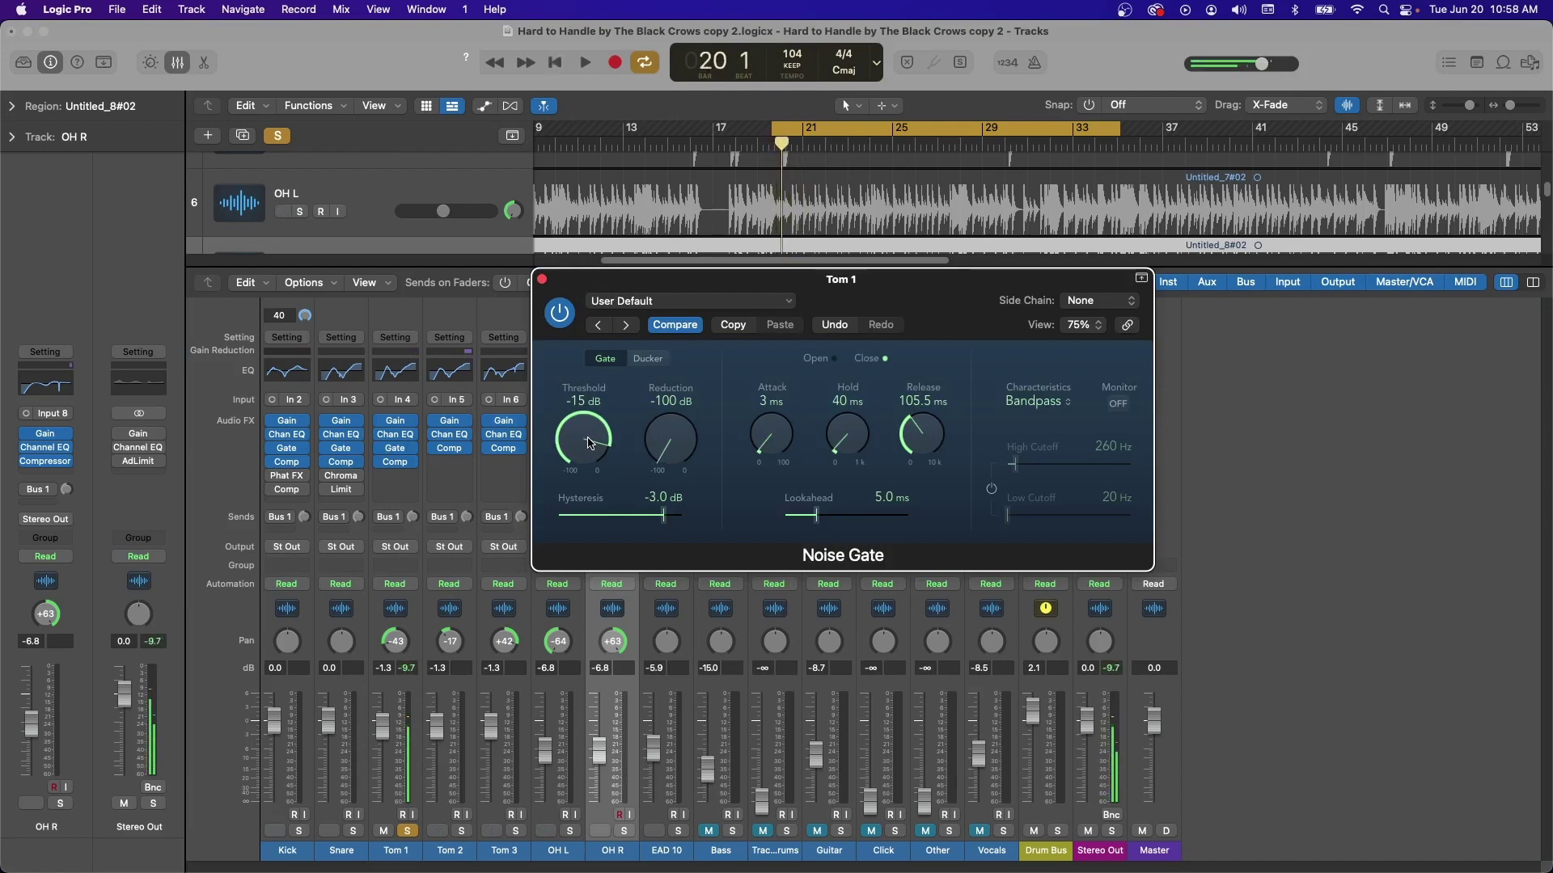
pyautogui.press('space')
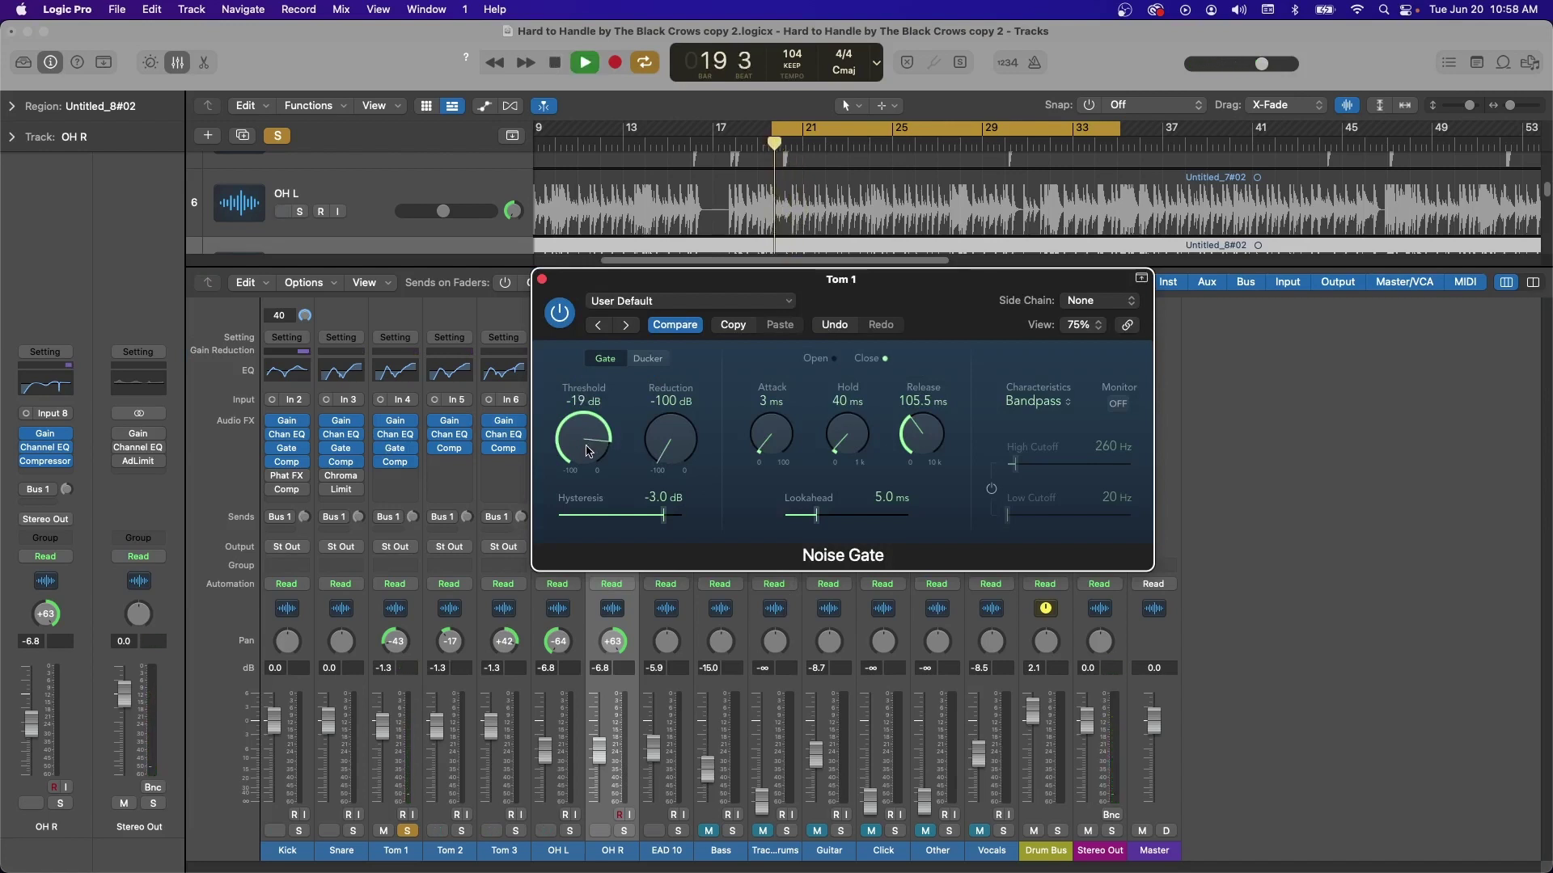
pyautogui.press('space')
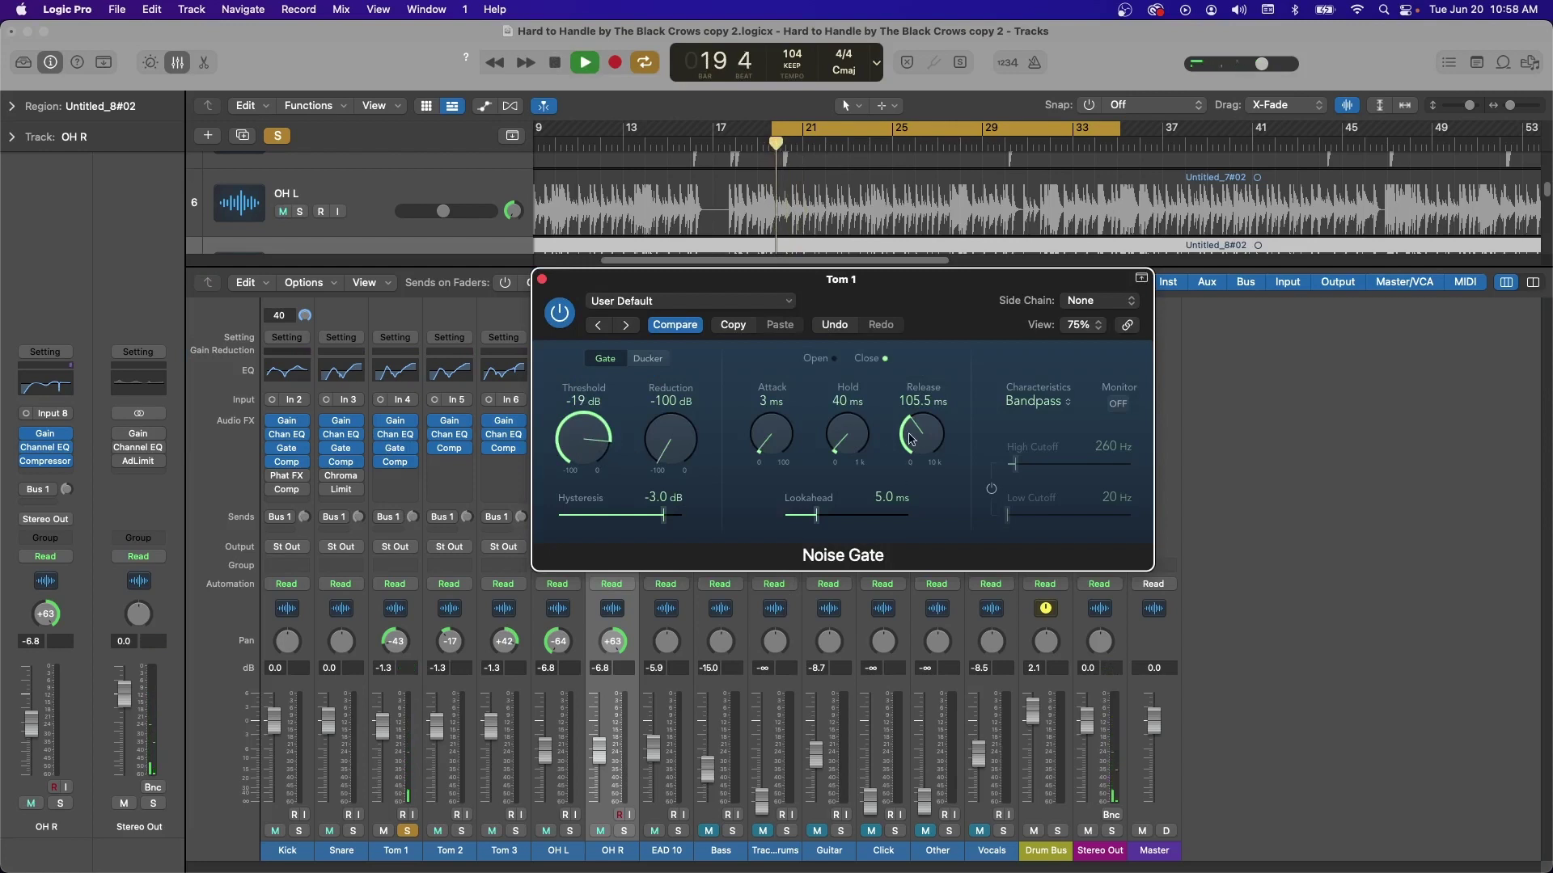
pyautogui.moveTo(911, 435); pyautogui.dragTo(917, 437)
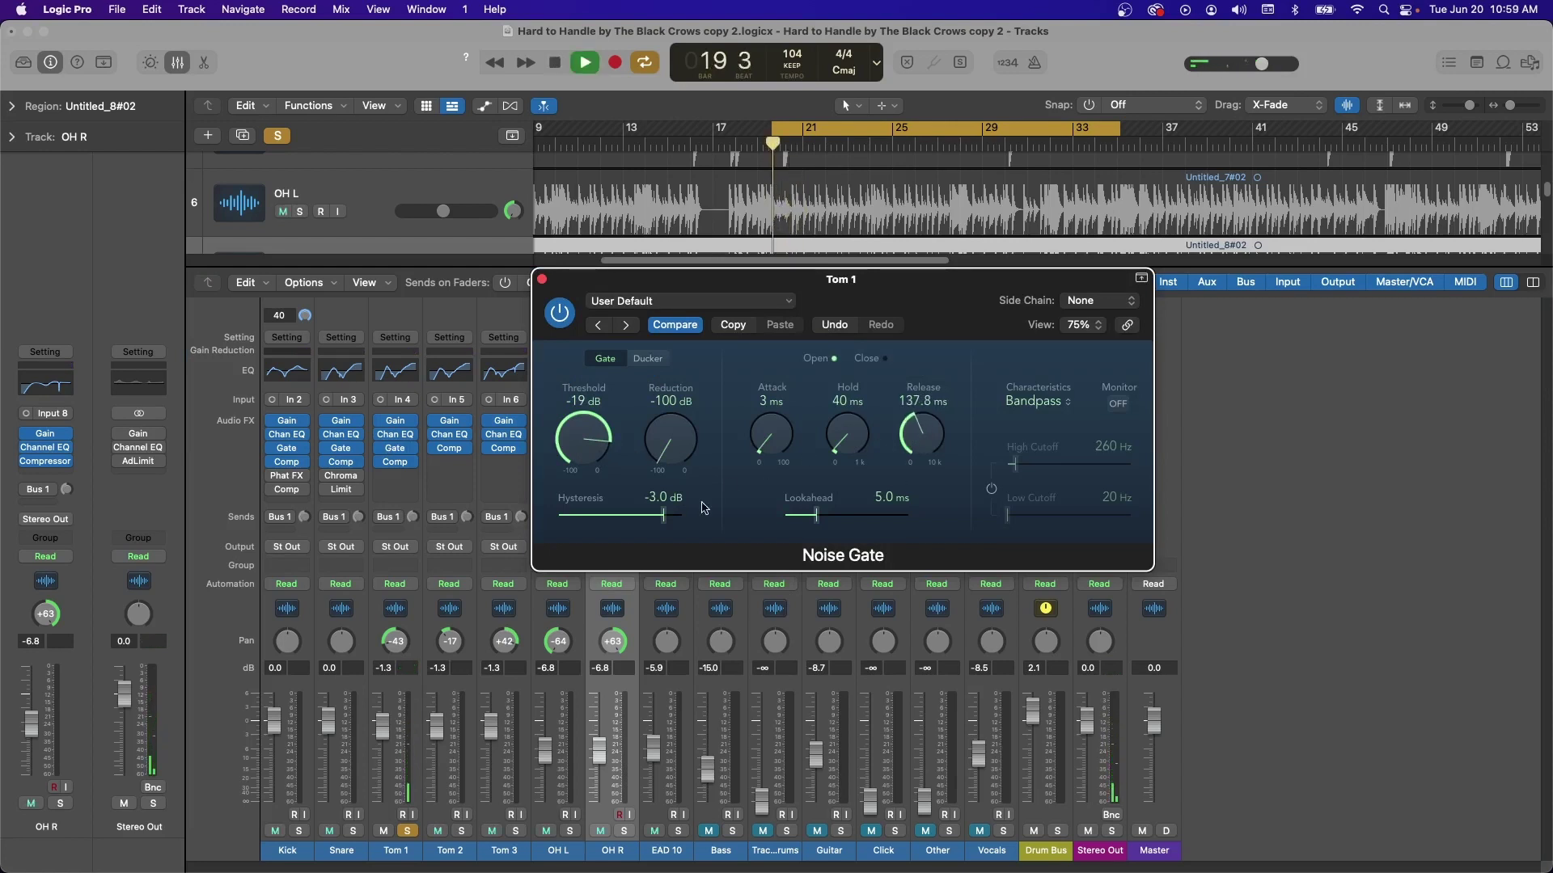
pyautogui.moveTo(665, 518); pyautogui.dragTo(682, 522)
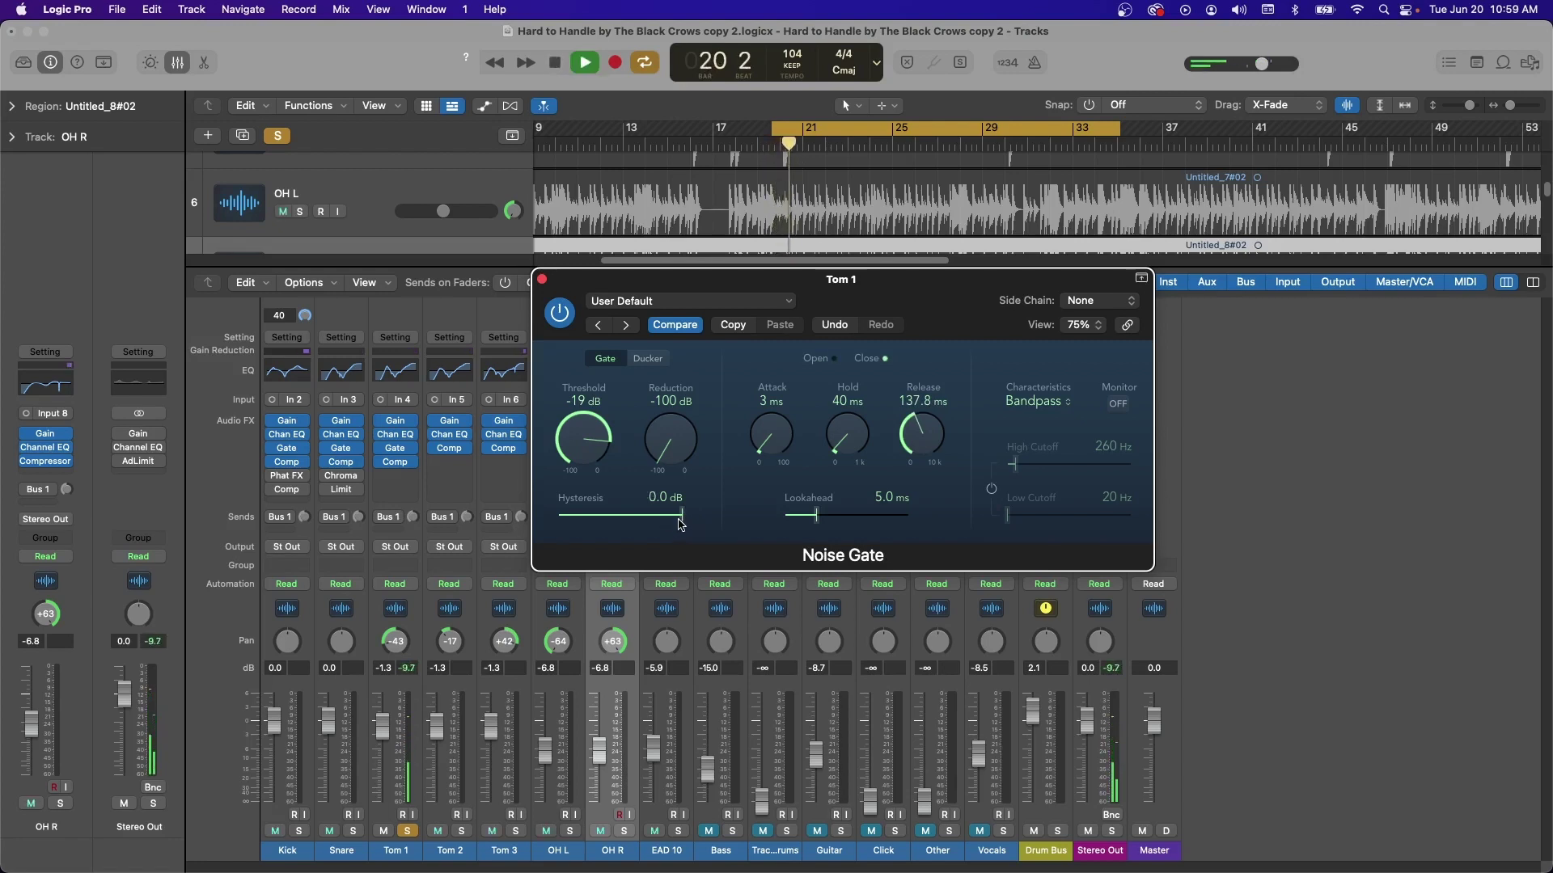
pyautogui.press('space')
# - Solo Tom 2 and Tom 3 as well, and copy Tom 1's gate onto both channels ahead of their compressors
pyautogui.click(461, 831)
pyautogui.click(515, 831)
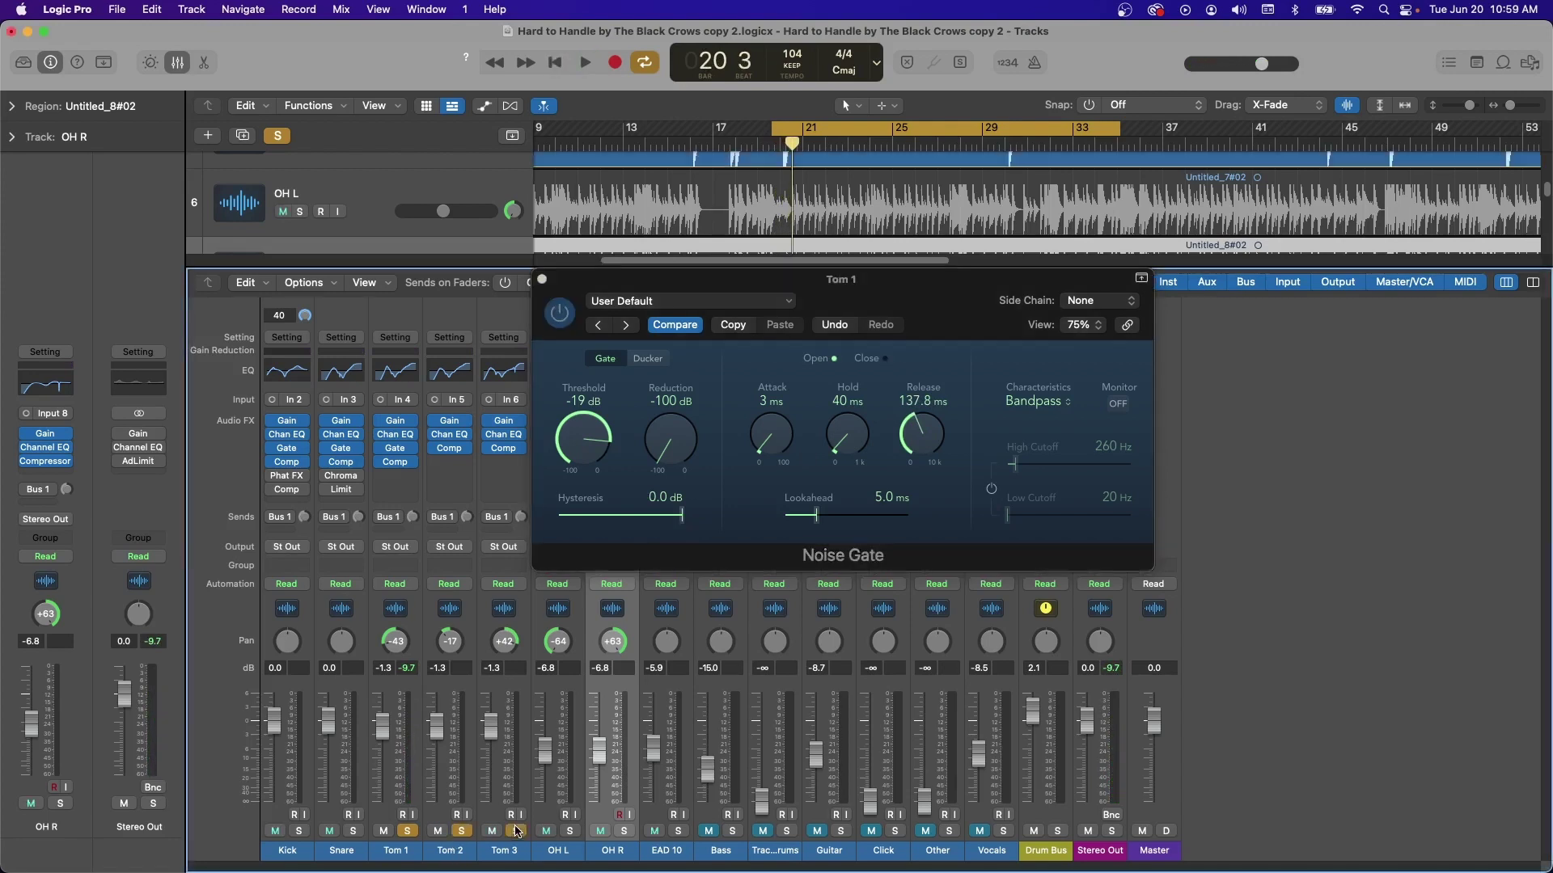
pyautogui.moveTo(396, 450)
pyautogui.moveTo(396, 453); pyautogui.dragTo(503, 448)
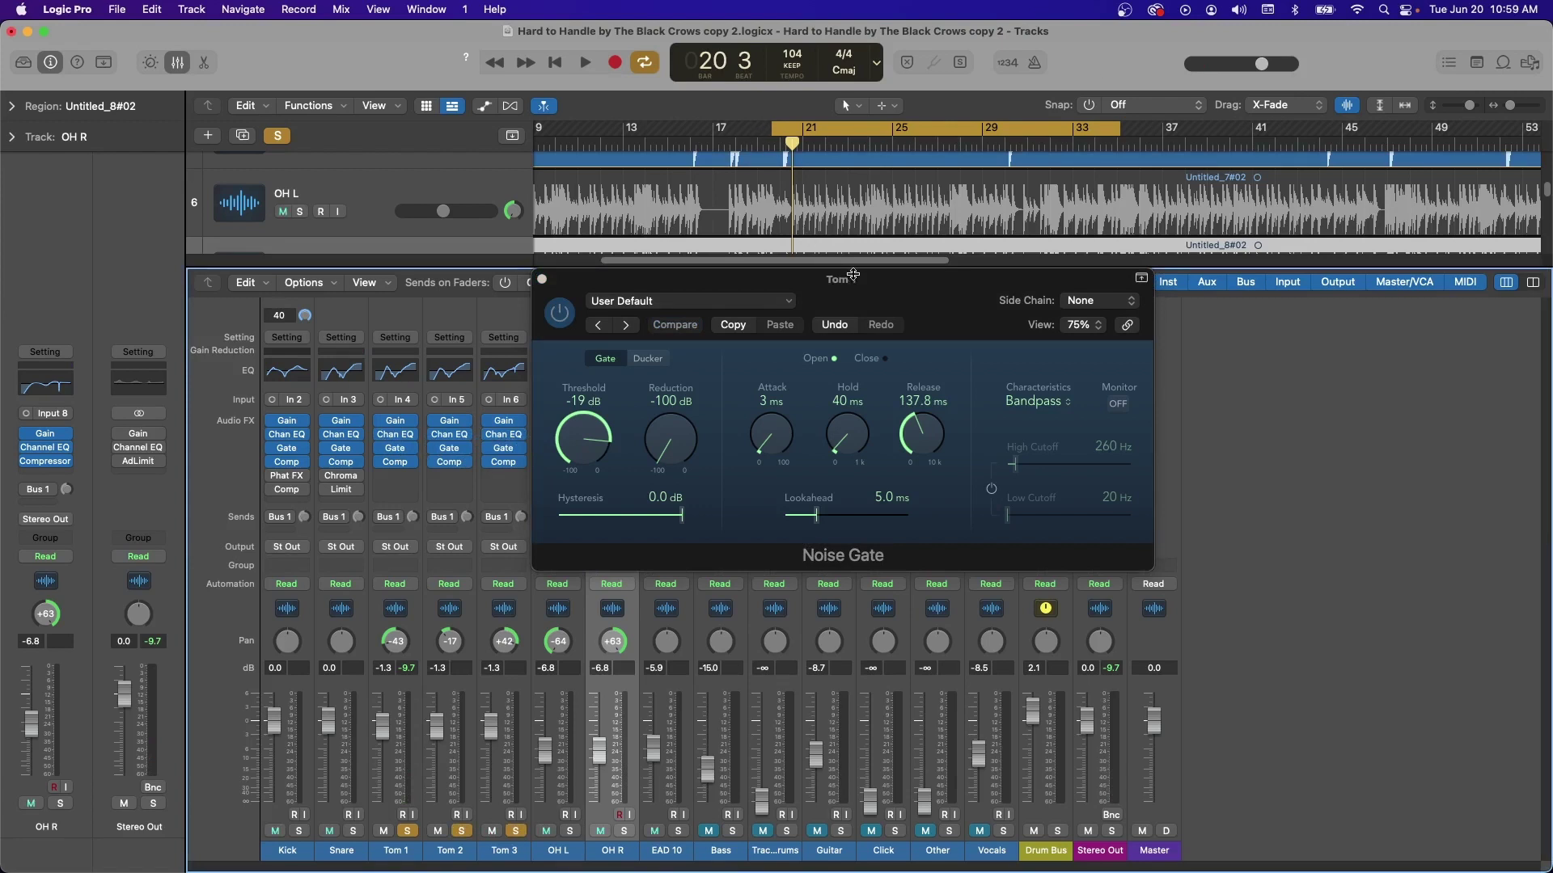
# - Play the three soloed toms with the gate window moved aside, and shorten the cycle range to end at about bar 21
pyautogui.moveTo(853, 275); pyautogui.dragTo(1113, 150)
pyautogui.moveTo(1087, 204); pyautogui.dragTo(1234, 369)
pyautogui.press('space')
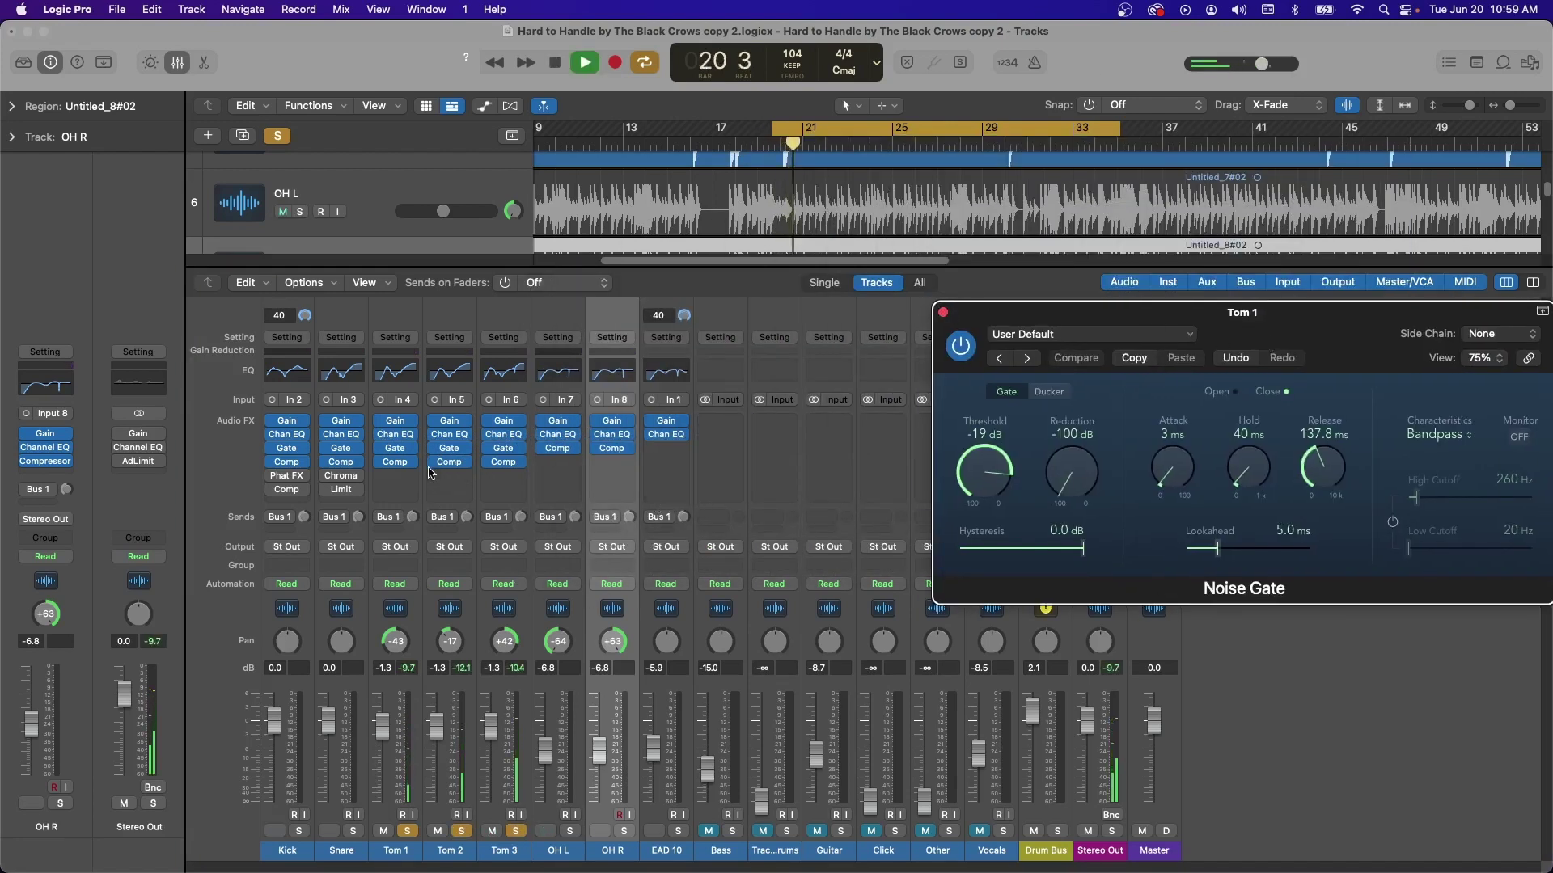
pyautogui.click(395, 453)
pyautogui.click(394, 453)
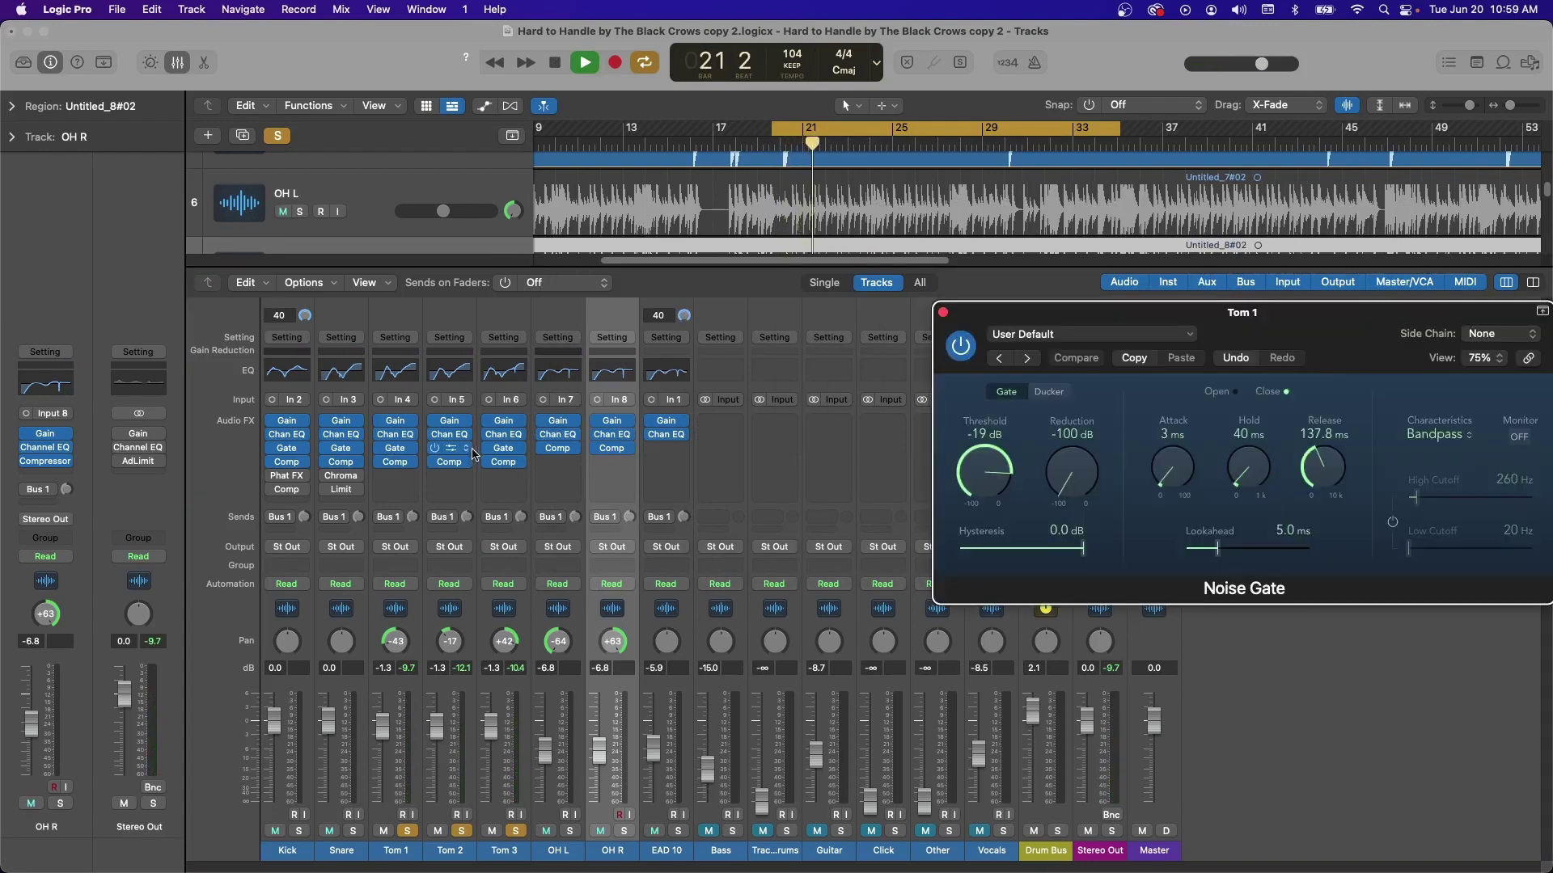
pyautogui.press('space')
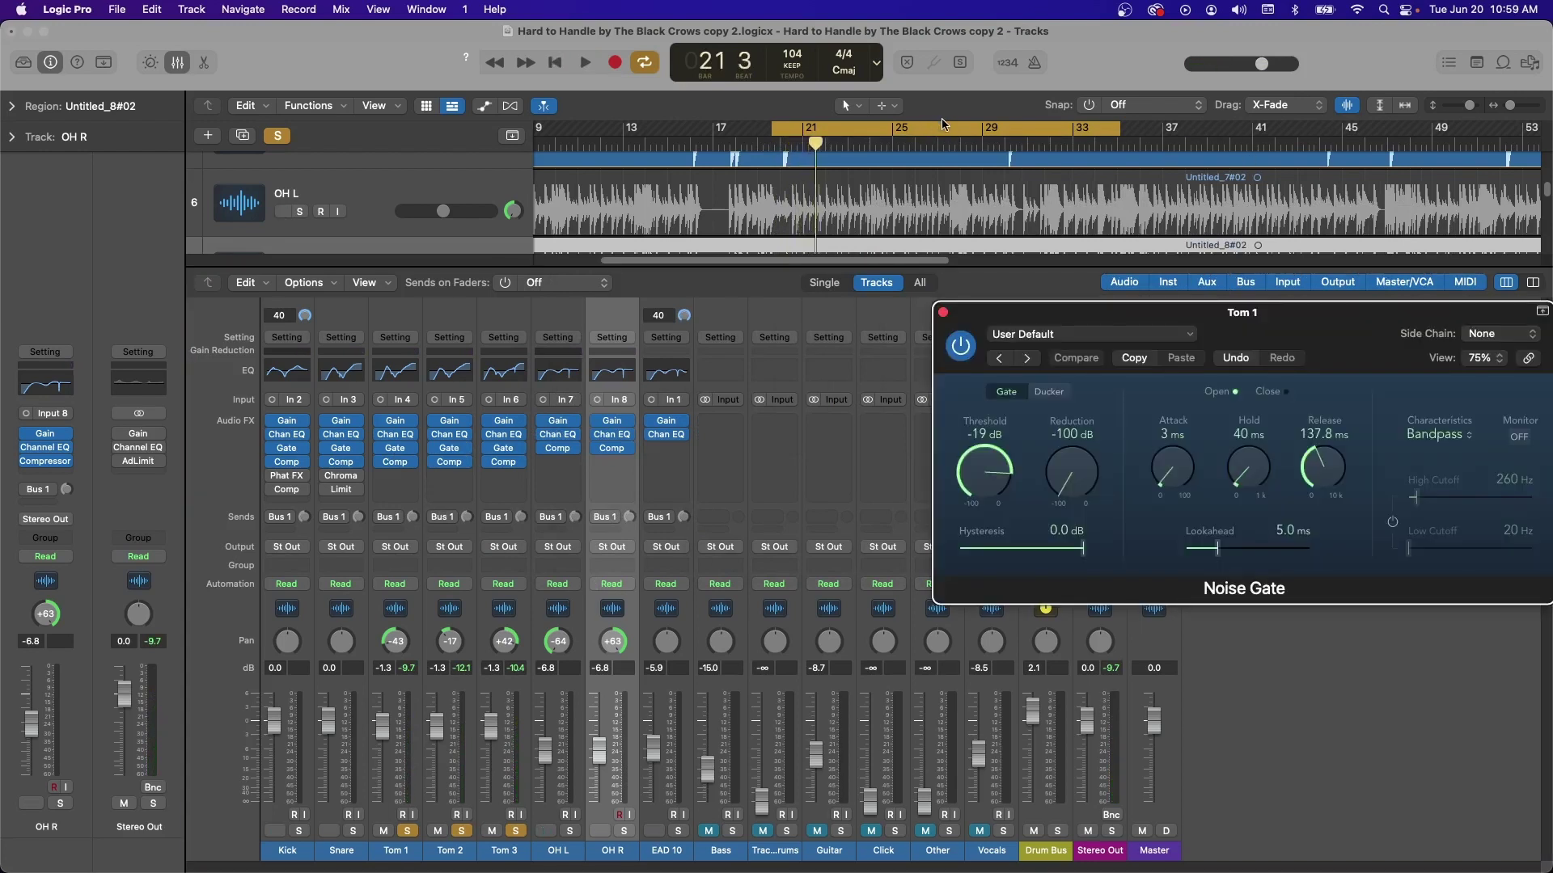
pyautogui.moveTo(1120, 130); pyautogui.dragTo(799, 172)
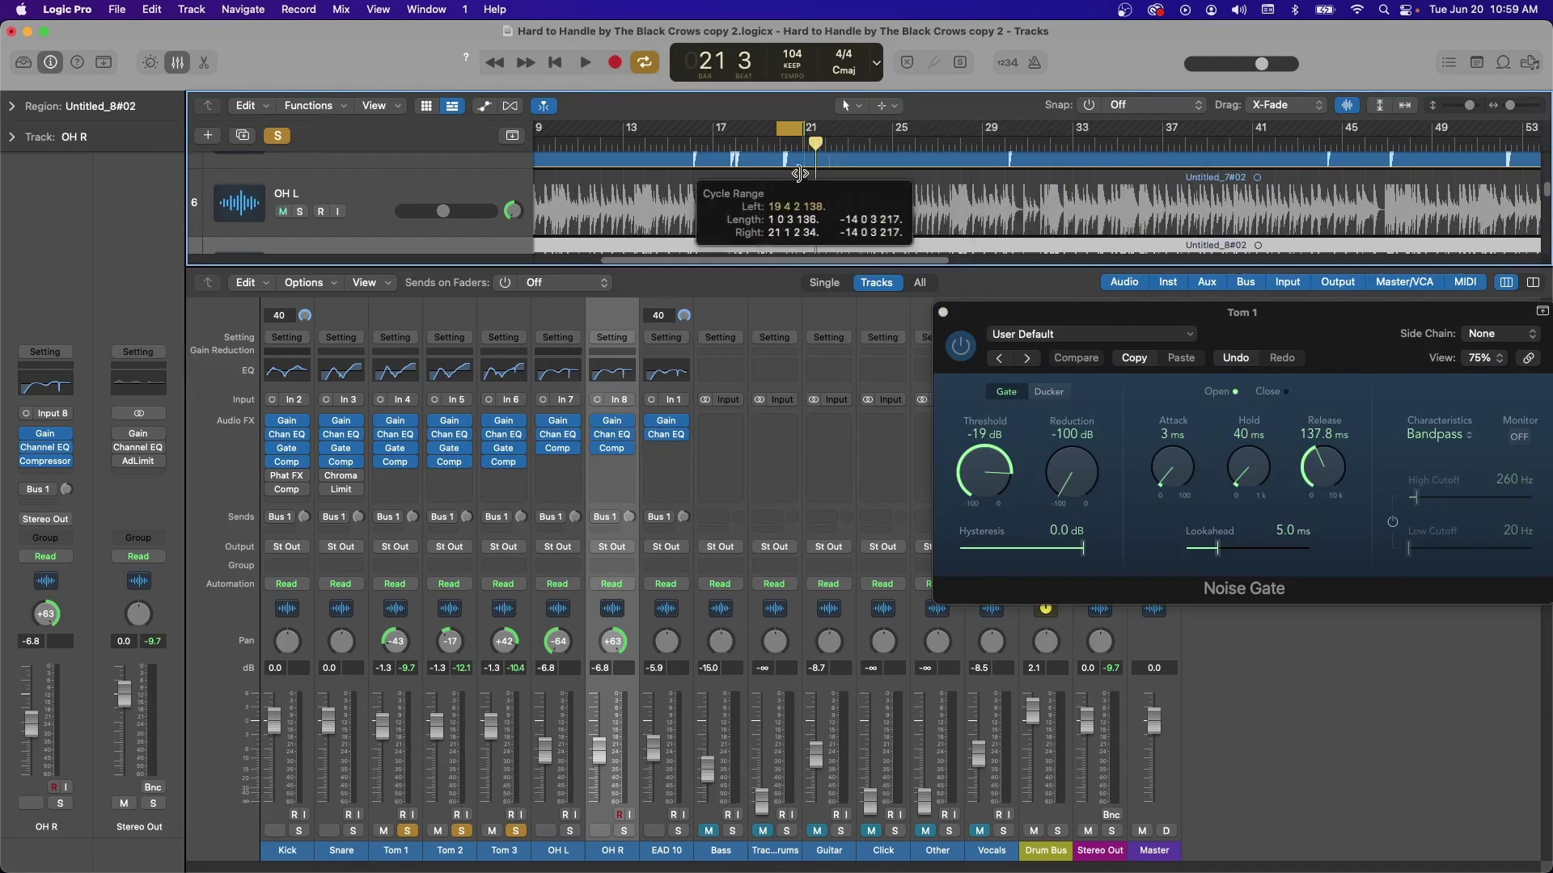
pyautogui.press('space')
# - Open the Tom 2 and Tom 3 gates and arrange all three tom gate windows so none overlap
pyautogui.moveTo(1296, 336); pyautogui.dragTo(504, 75)
pyautogui.press('space')
pyautogui.click(452, 449)
pyautogui.moveTo(932, 284); pyautogui.dragTo(1165, 52)
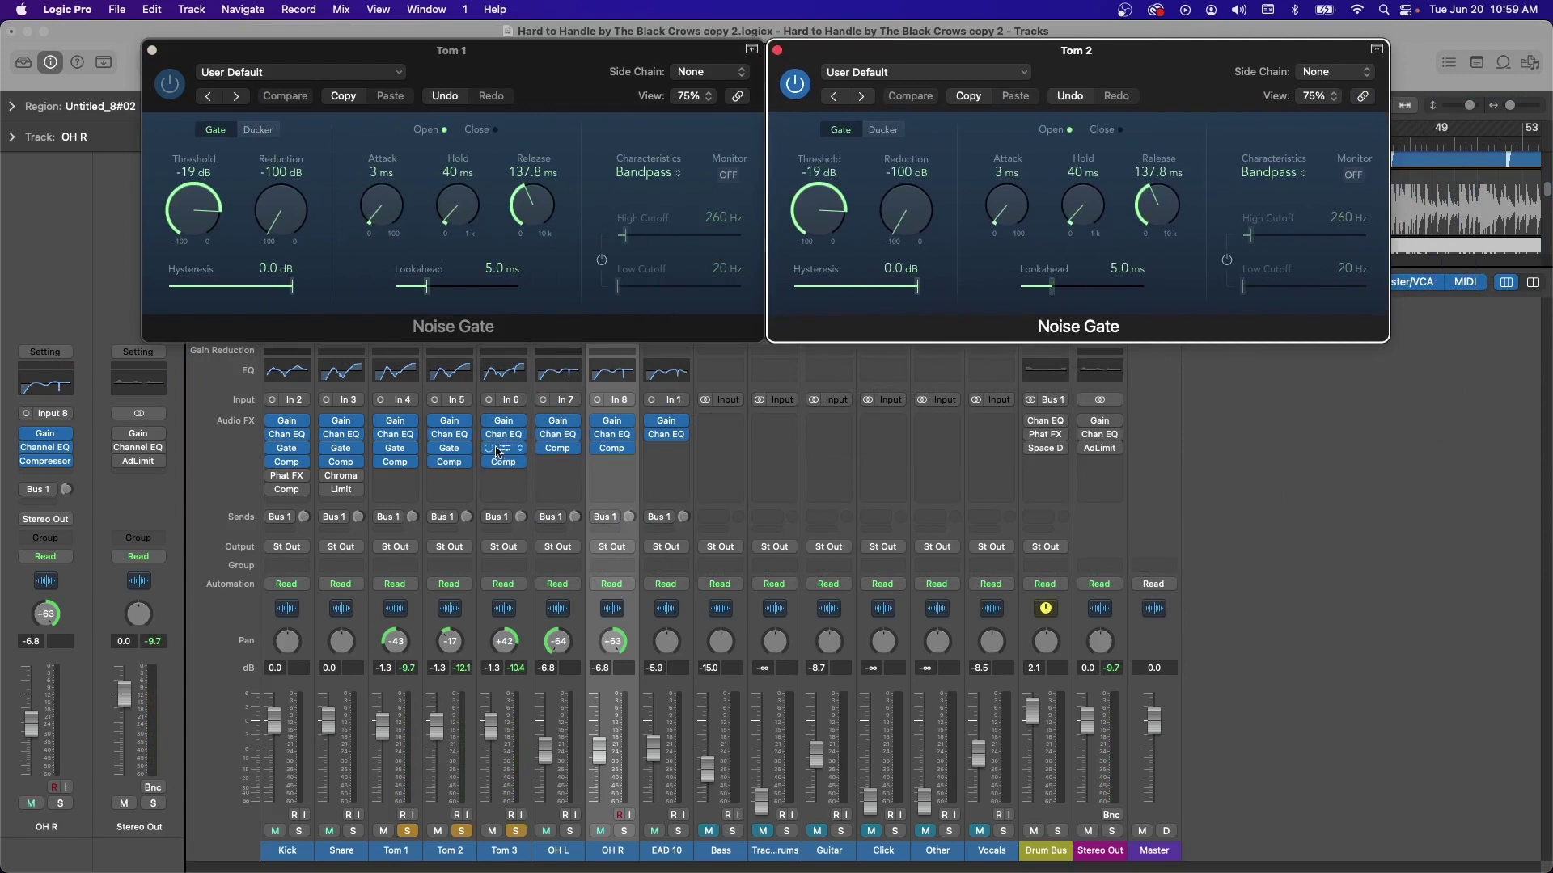
pyautogui.click(501, 449)
pyautogui.moveTo(909, 293); pyautogui.dragTo(1162, 372)
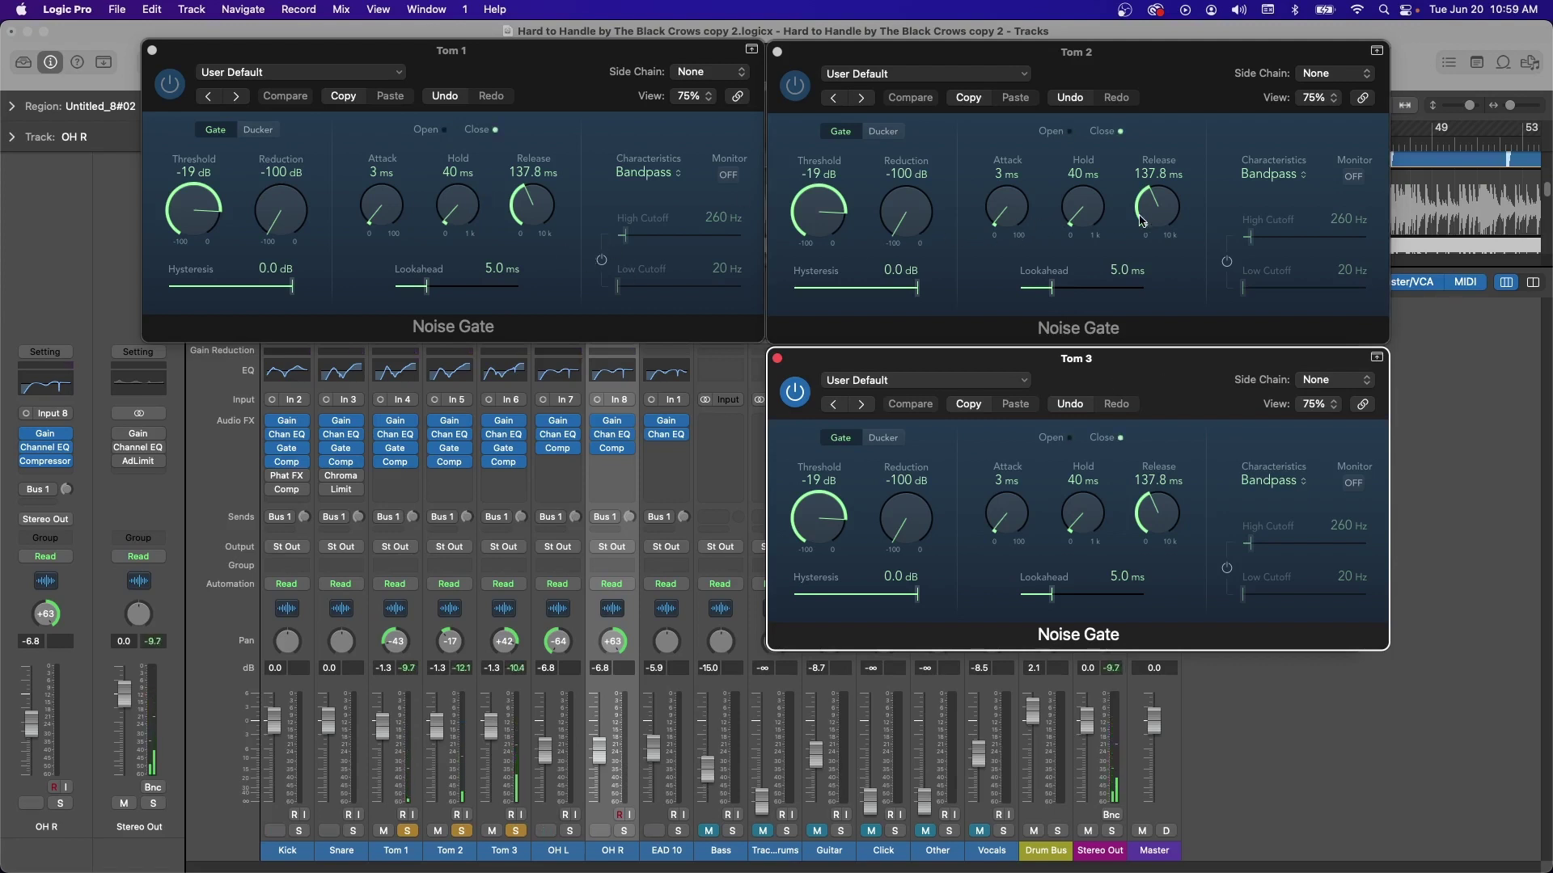
# - Try a release of 192.1 ms on the Tom 2 gate and several releases down to 70.7 ms on the Tom 3 gate
pyautogui.moveTo(1158, 205); pyautogui.dragTo(1162, 194)
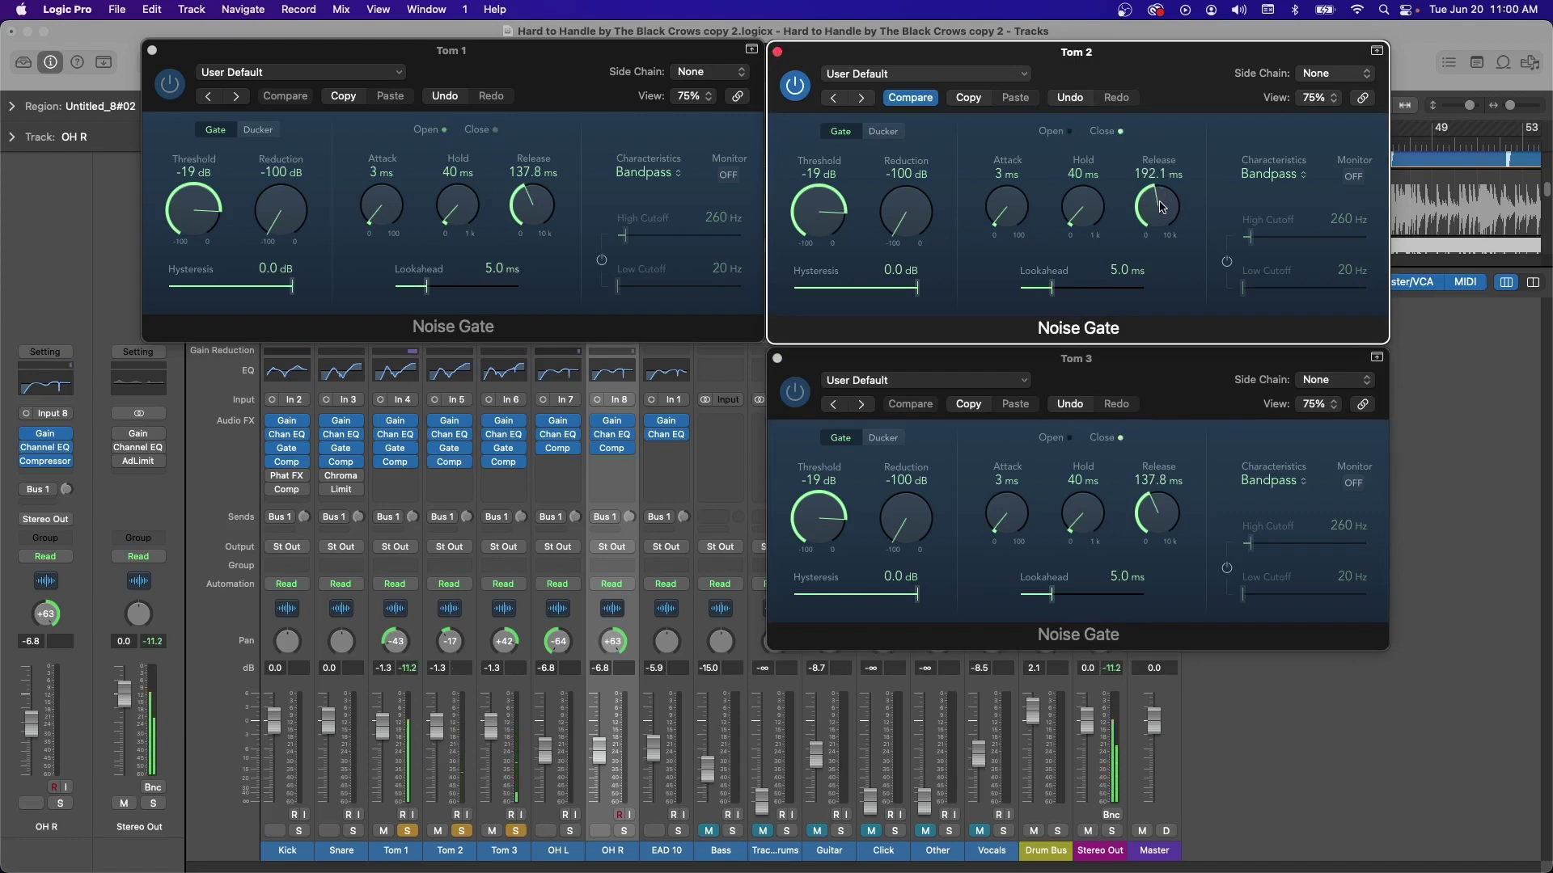
pyautogui.moveTo(1158, 526); pyautogui.dragTo(1158, 515)
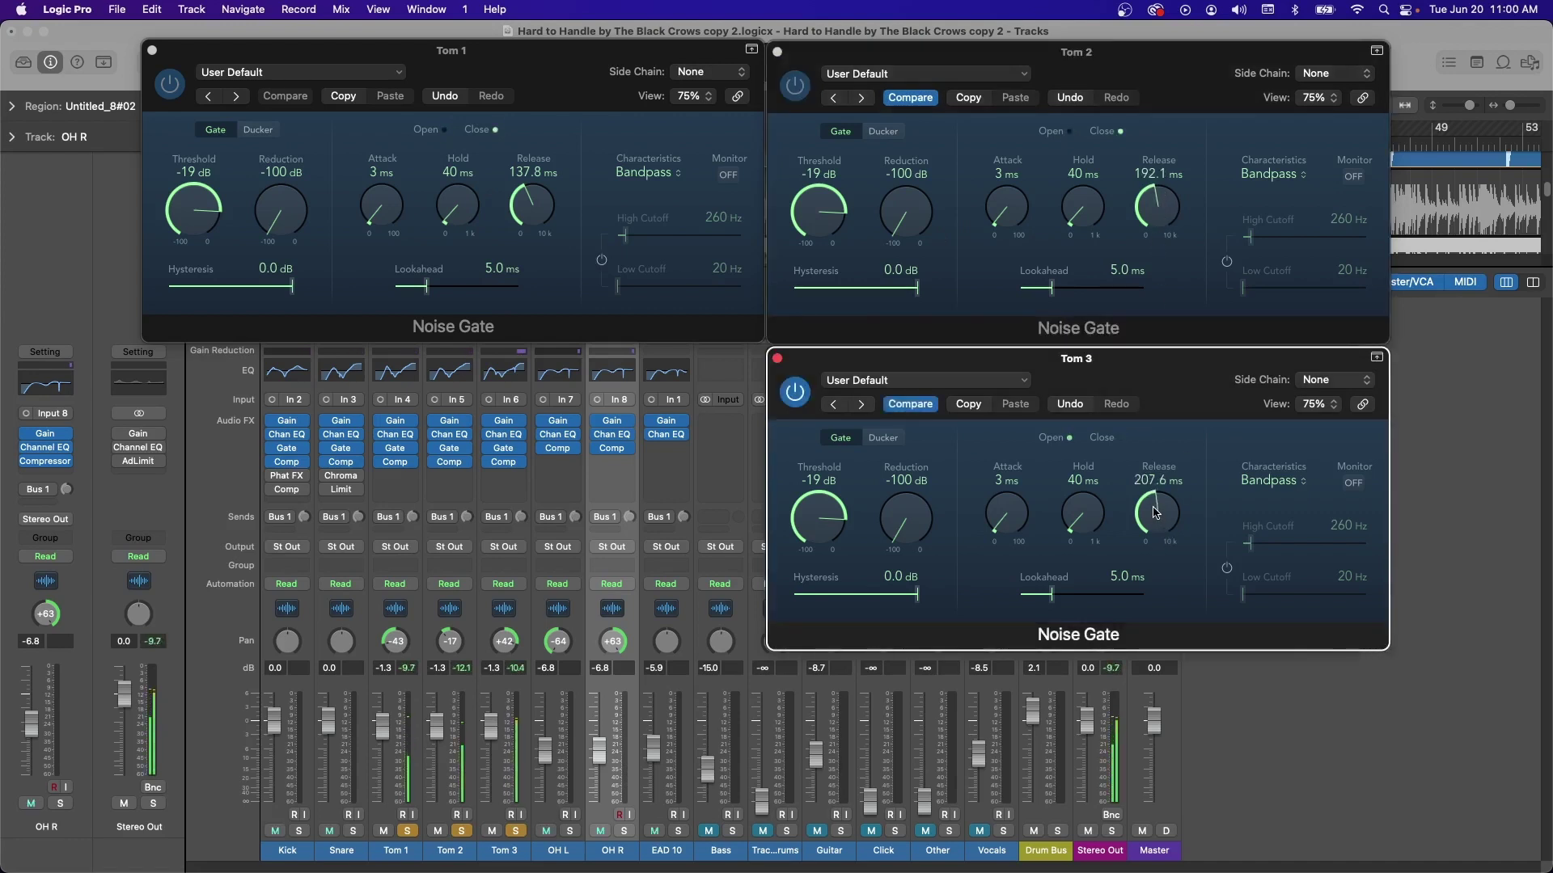
pyautogui.moveTo(1154, 513); pyautogui.dragTo(1156, 527)
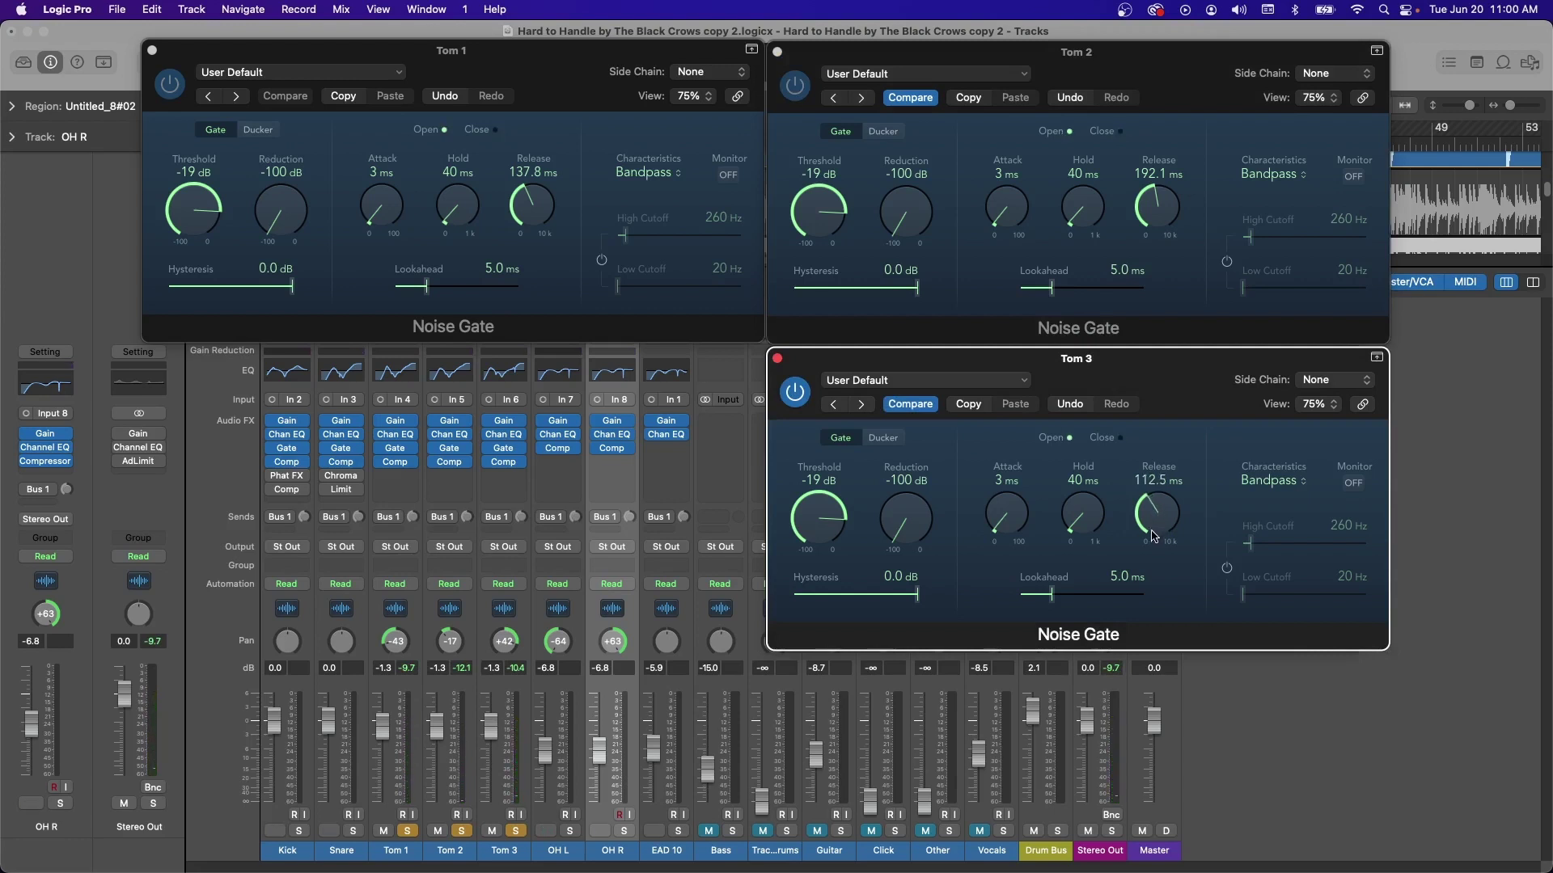
pyautogui.moveTo(1155, 512); pyautogui.dragTo(1152, 529)
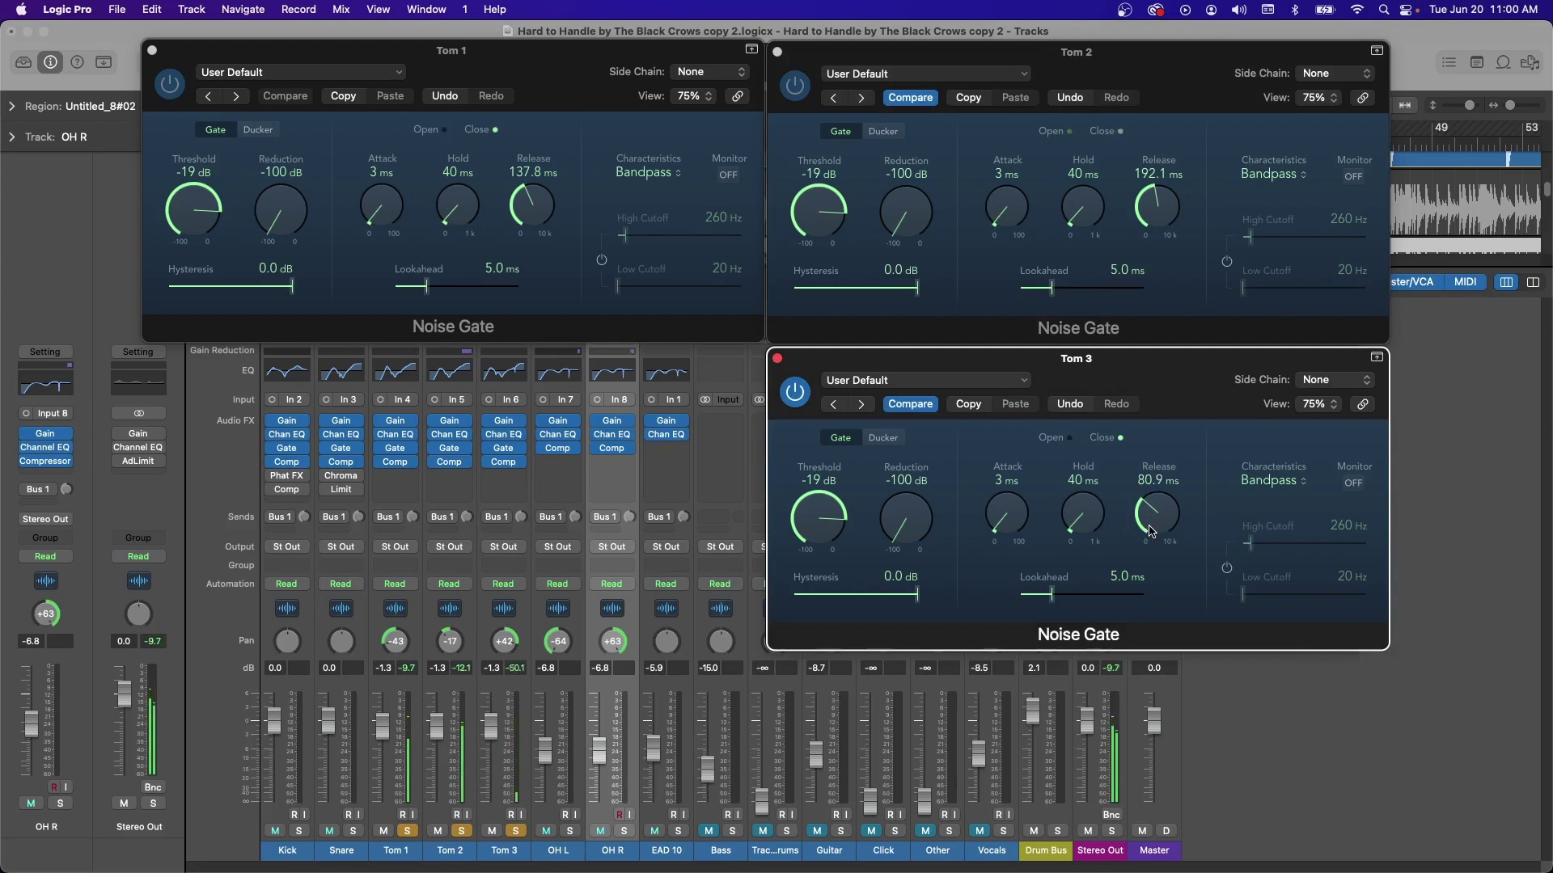
pyautogui.moveTo(1151, 529); pyautogui.dragTo(1154, 531)
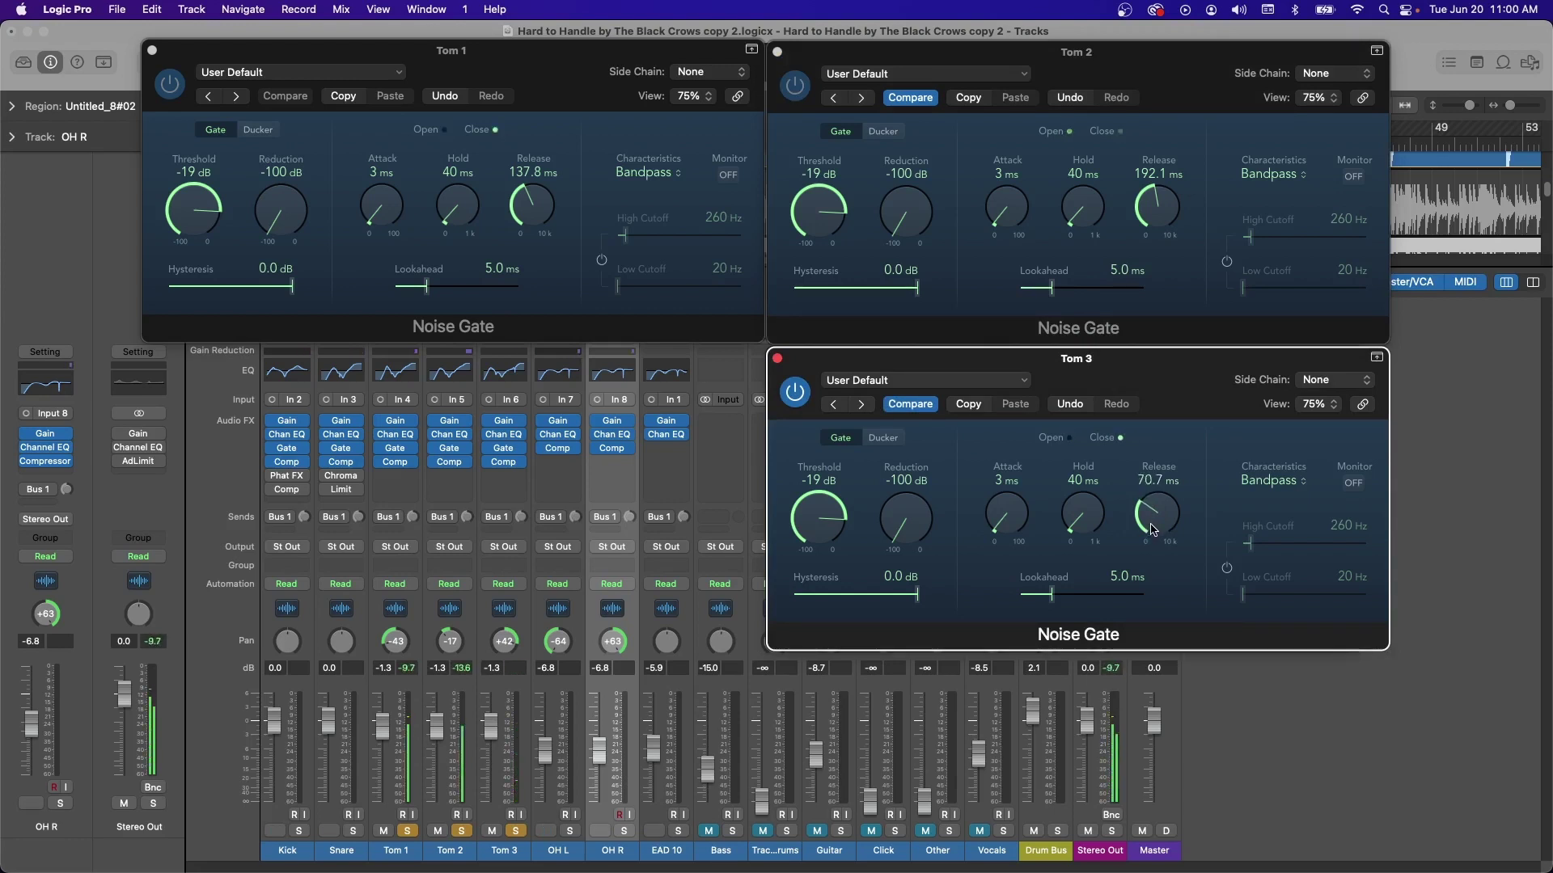
# - Set the release to 137.8 ms on the Tom 2 gate and 85.5 ms on the Tom 3 gate during playback
pyautogui.moveTo(1146, 247); pyautogui.dragTo(1150, 241)
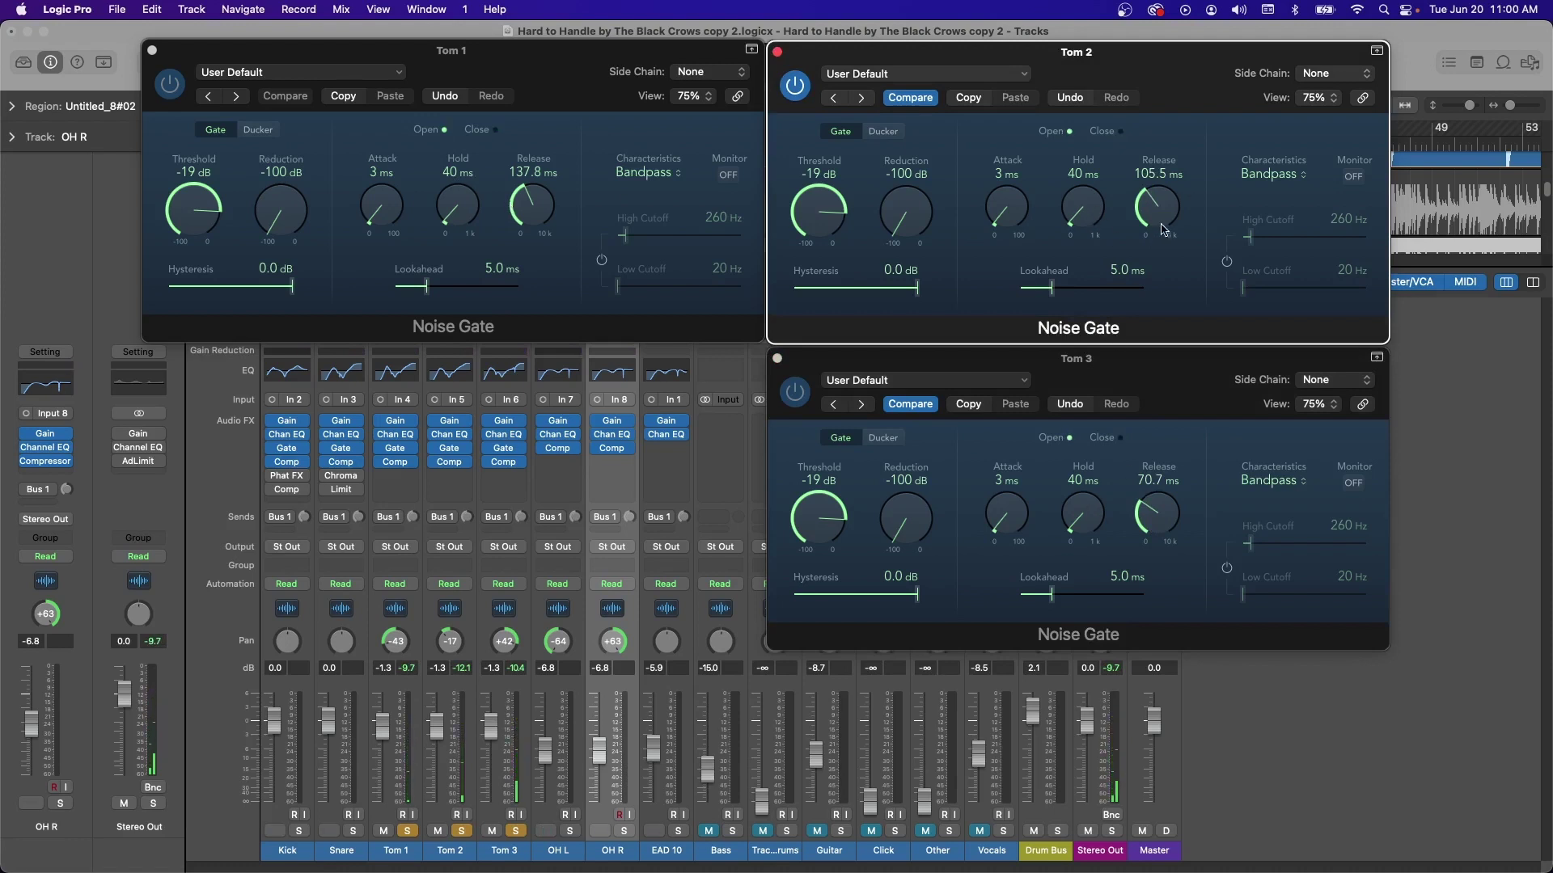
pyautogui.moveTo(1162, 212); pyautogui.dragTo(1163, 208)
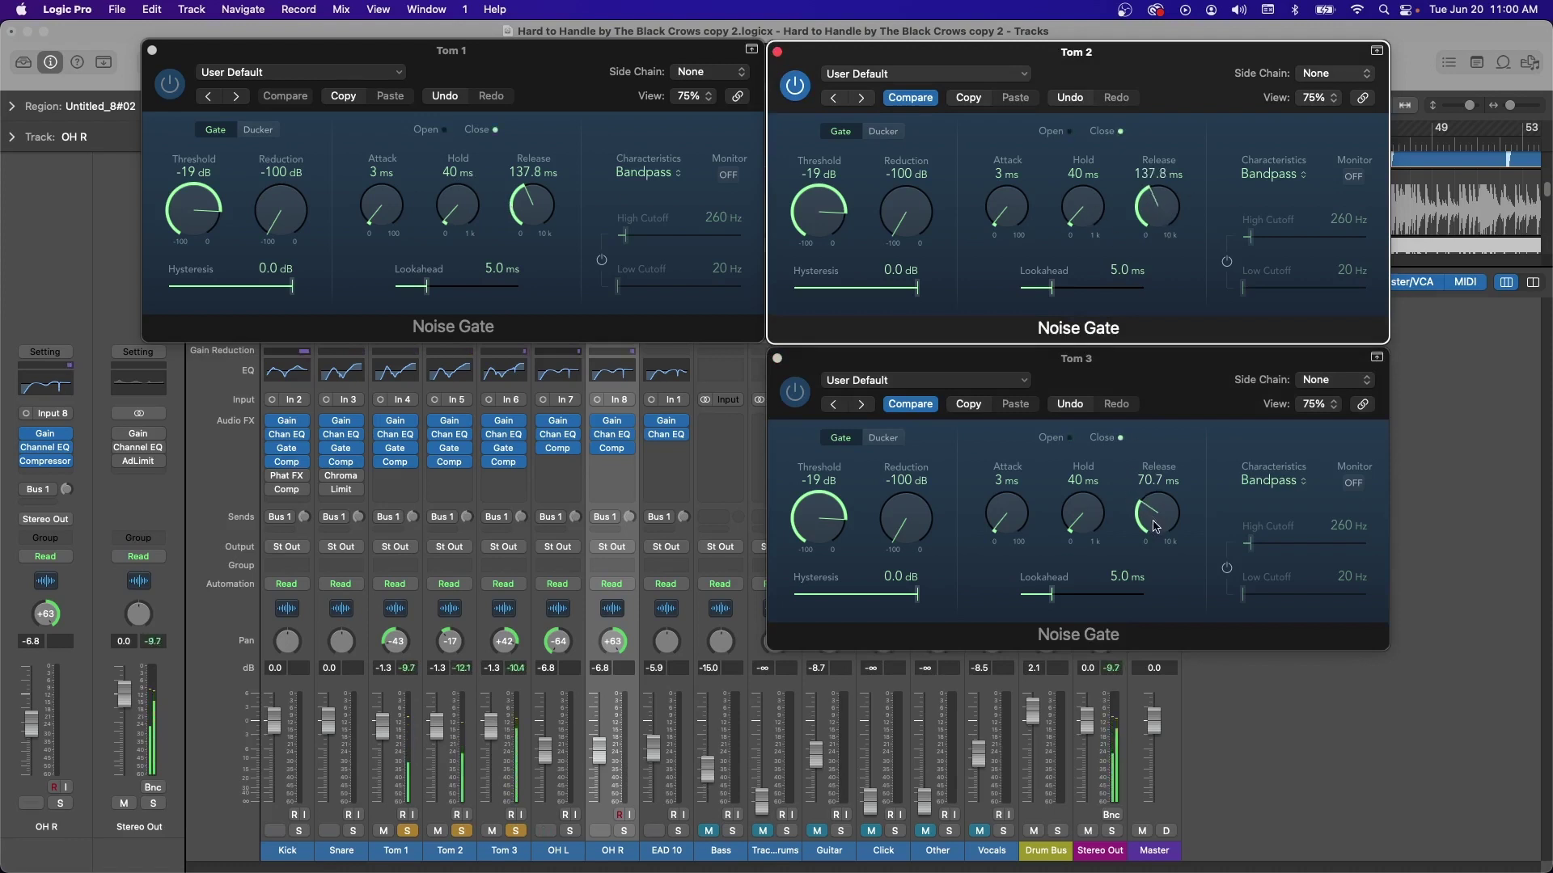
pyautogui.moveTo(1155, 524); pyautogui.dragTo(1154, 518)
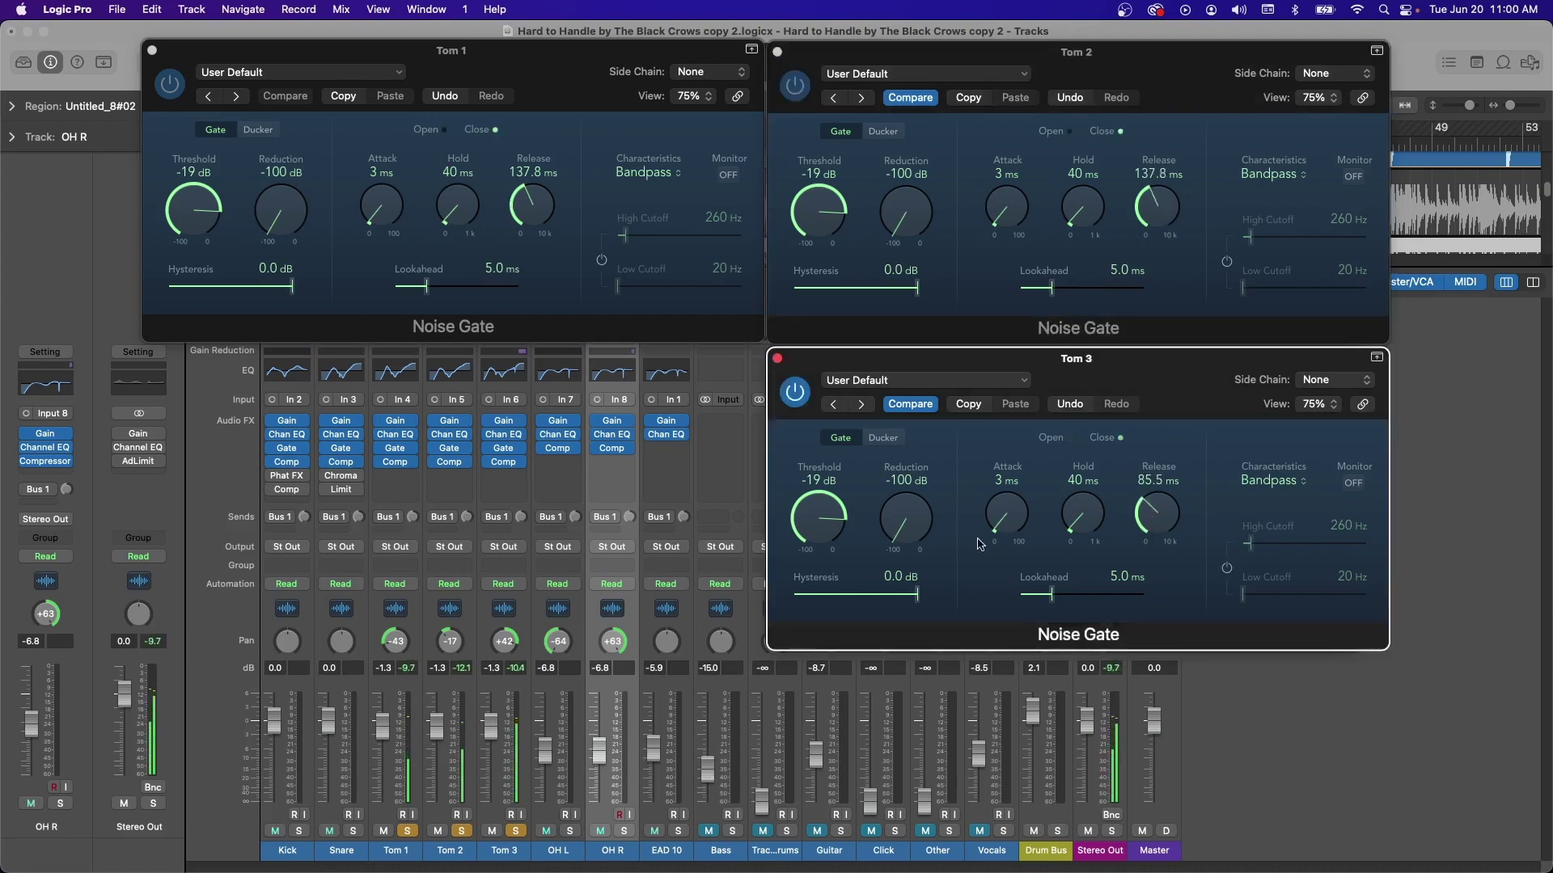
# - Set the Tom 1 gate's release to 171.4 ms and add OH L and OH R to the soloed channels during playback
pyautogui.moveTo(544, 214); pyautogui.dragTo(533, 224)
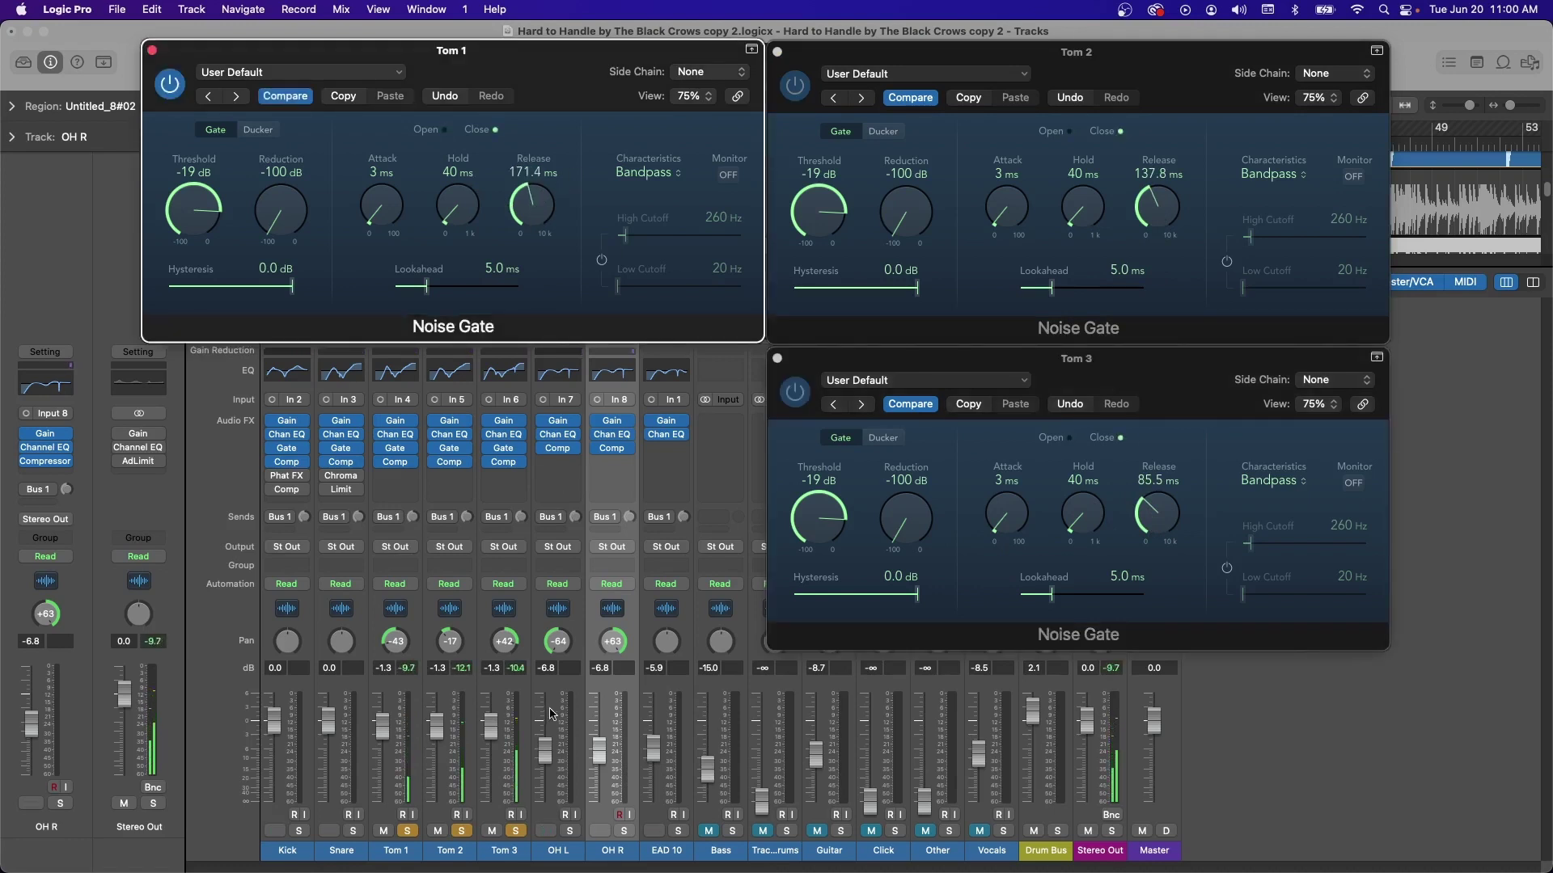
pyautogui.click(571, 832)
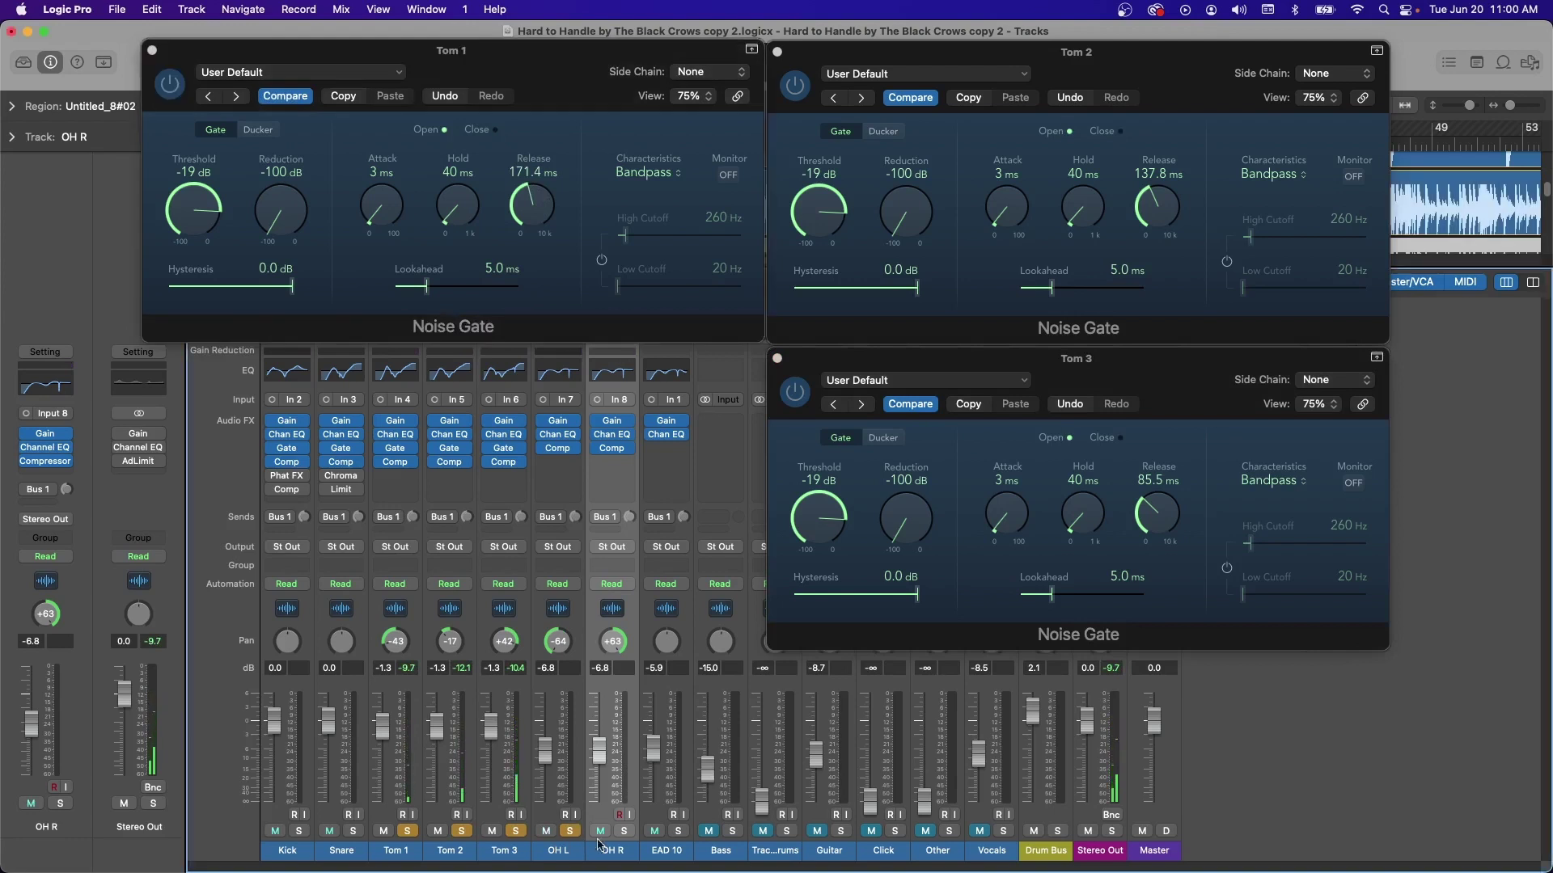
pyautogui.click(623, 832)
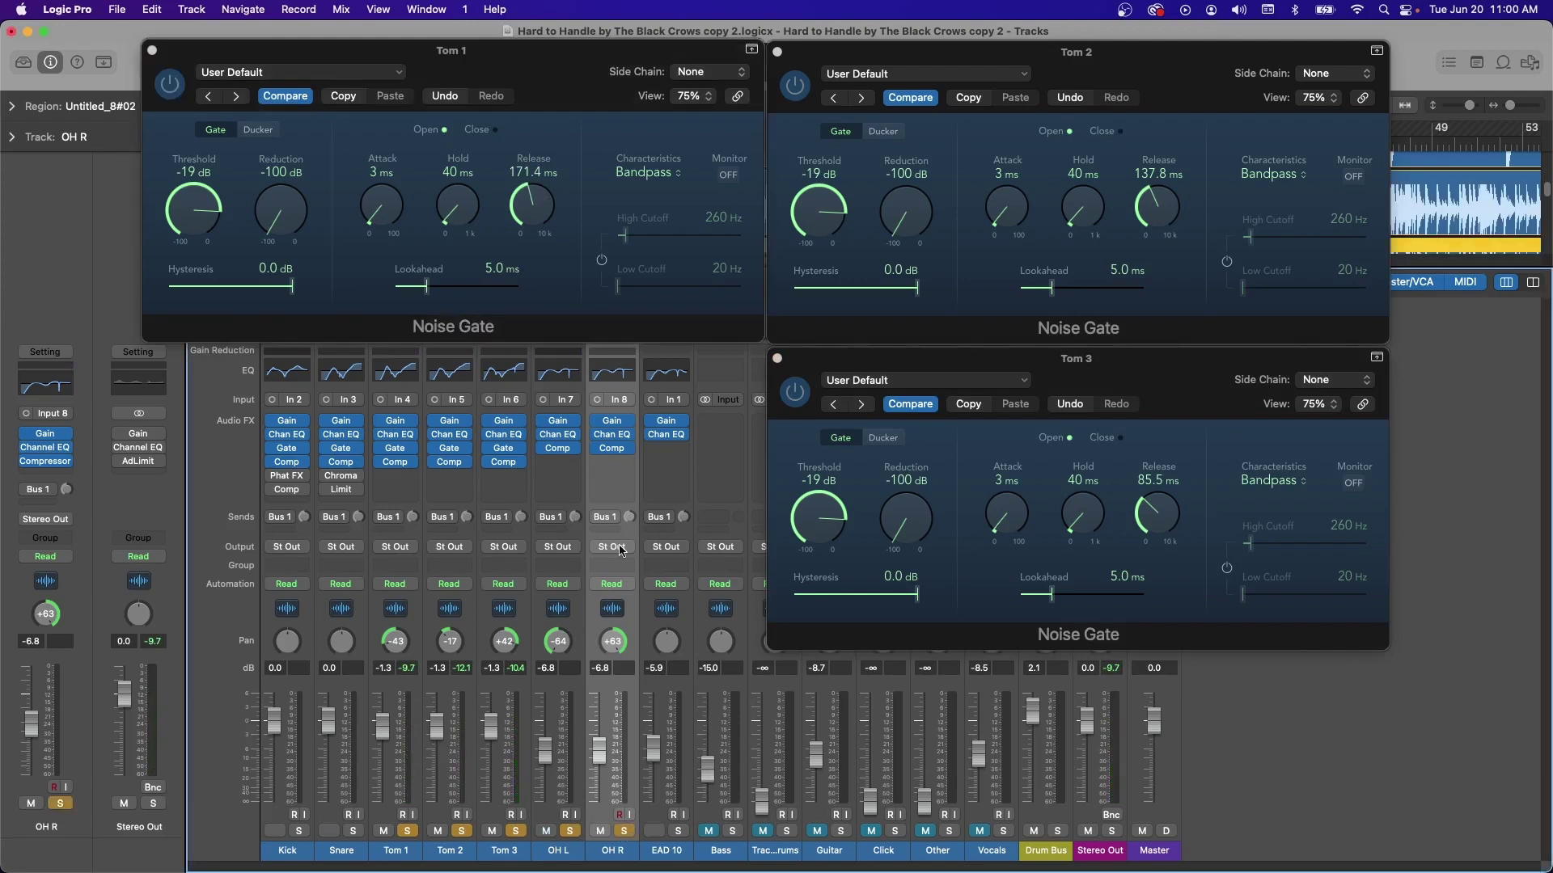
pyautogui.press('space')
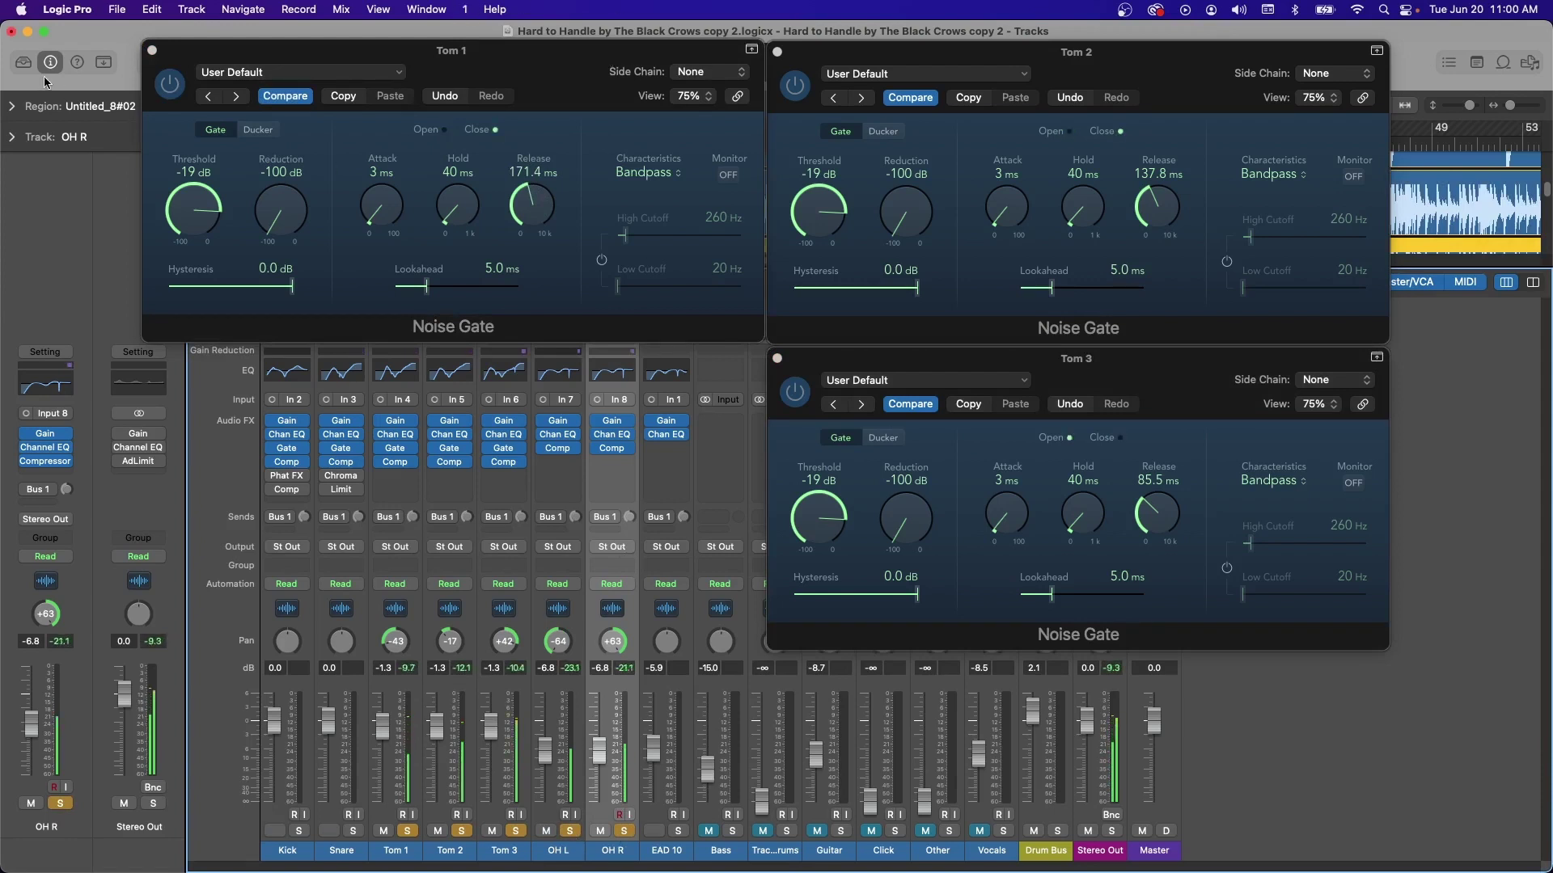
# - Close all open gate windows and clear the solo on every channel
pyautogui.keyDown('alt'); pyautogui.click(151, 50); pyautogui.keyUp('alt')
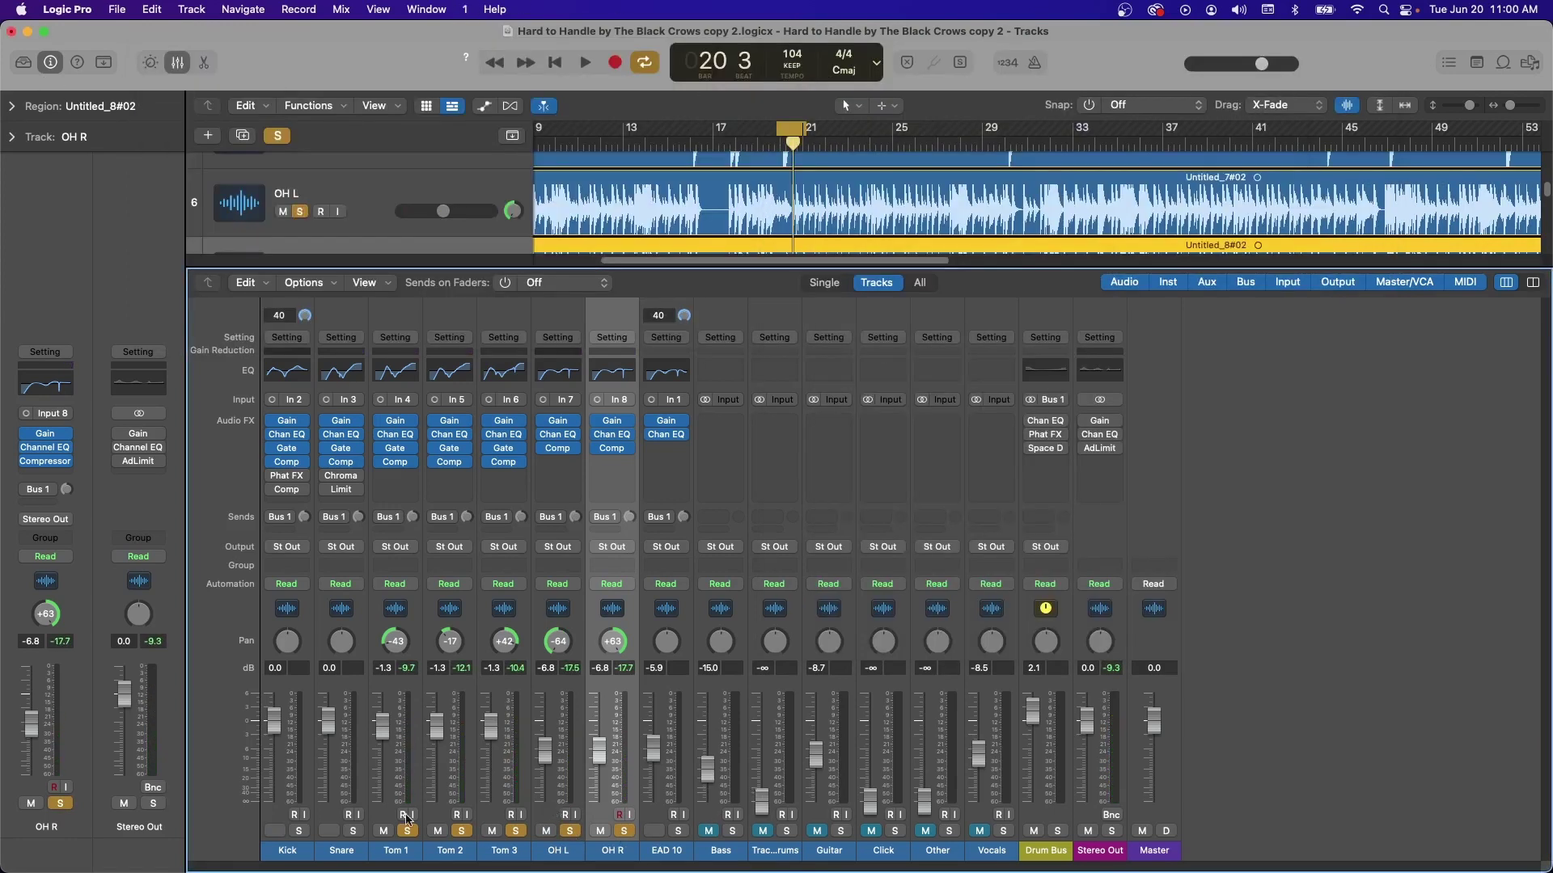
pyautogui.keyDown('alt'); pyautogui.click(411, 836); pyautogui.keyUp('alt')
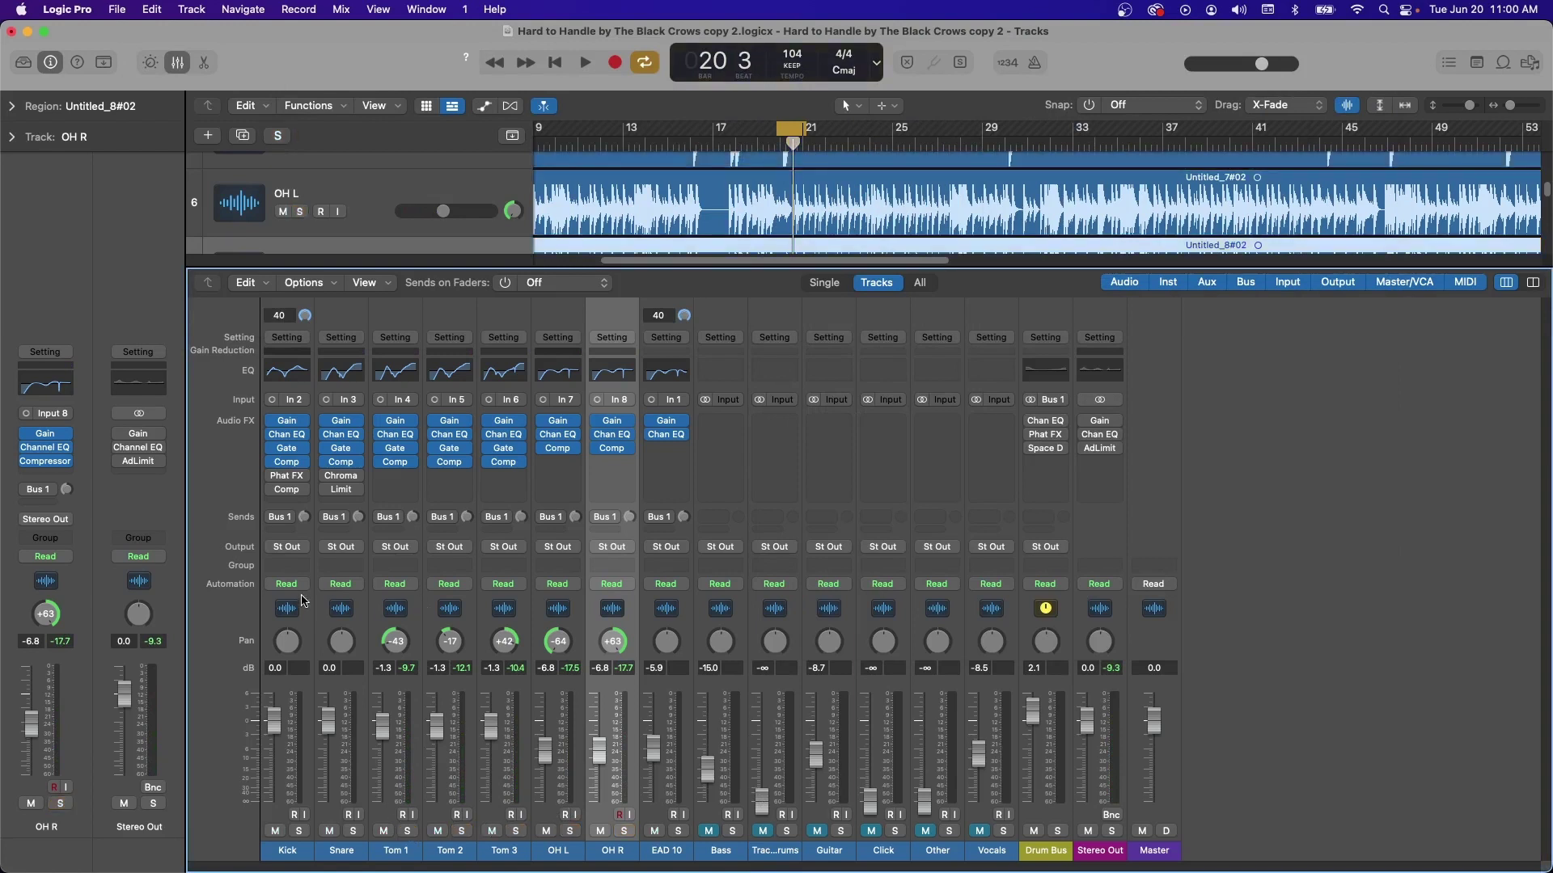
# - Select the Kick through OH R channels, turn off cycle mode and place the playhead at about bar 17
pyautogui.click(303, 600)
pyautogui.keyDown('shift'); pyautogui.click(621, 608); pyautogui.keyUp('shift')
pyautogui.click(795, 125)
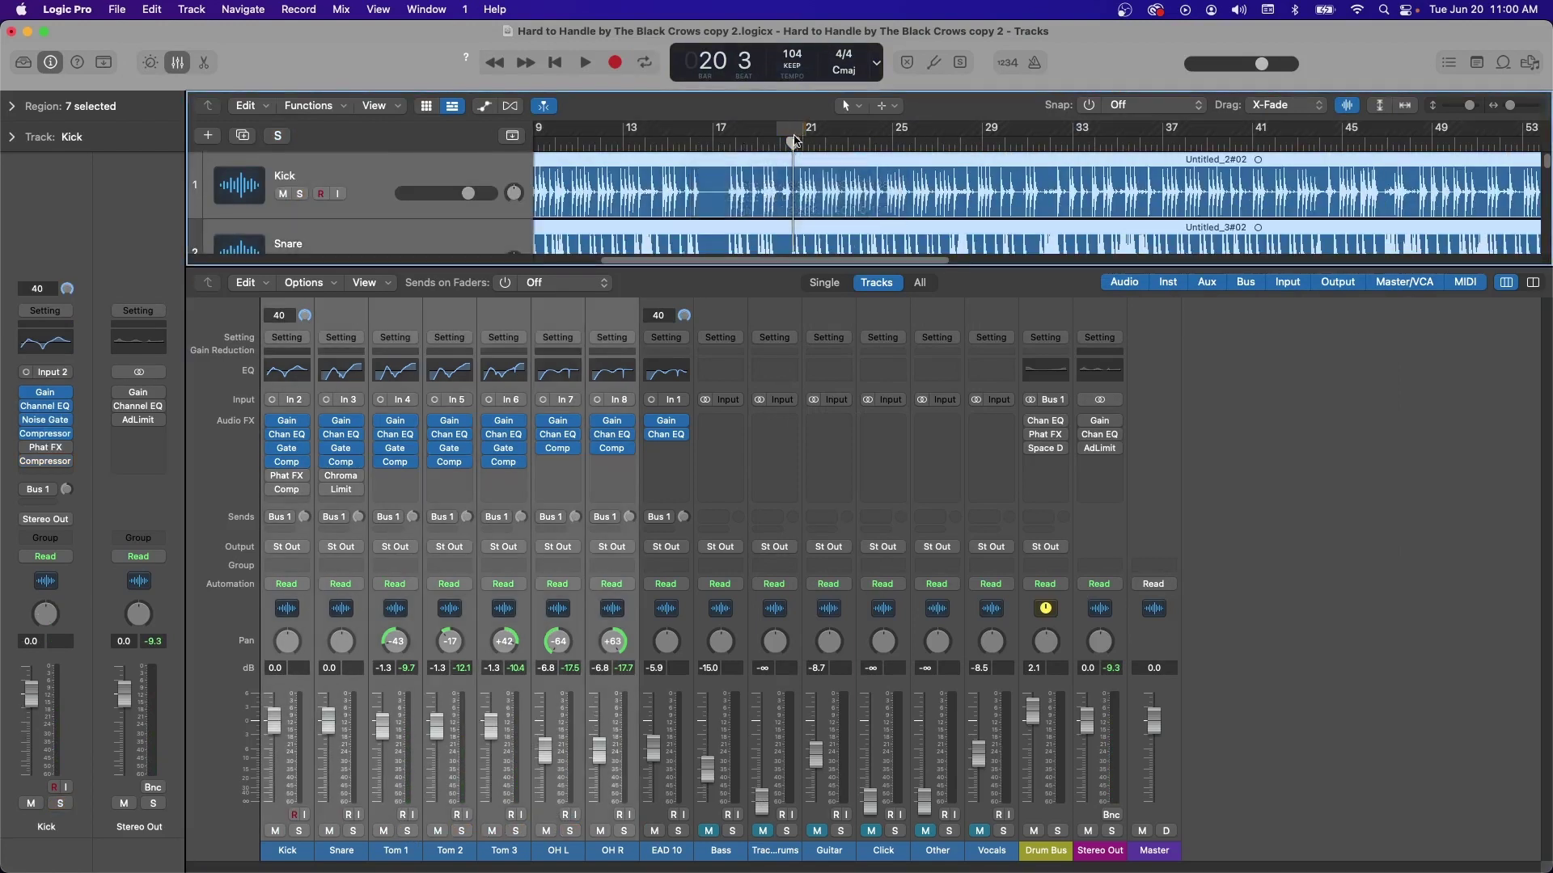
pyautogui.moveTo(791, 147)
pyautogui.mouseDown()
pyautogui.moveTo(757, 156)
pyautogui.moveTo(811, 149)
pyautogui.moveTo(775, 134)
pyautogui.moveTo(786, 147)
pyautogui.mouseUp()
pyautogui.click(751, 140)
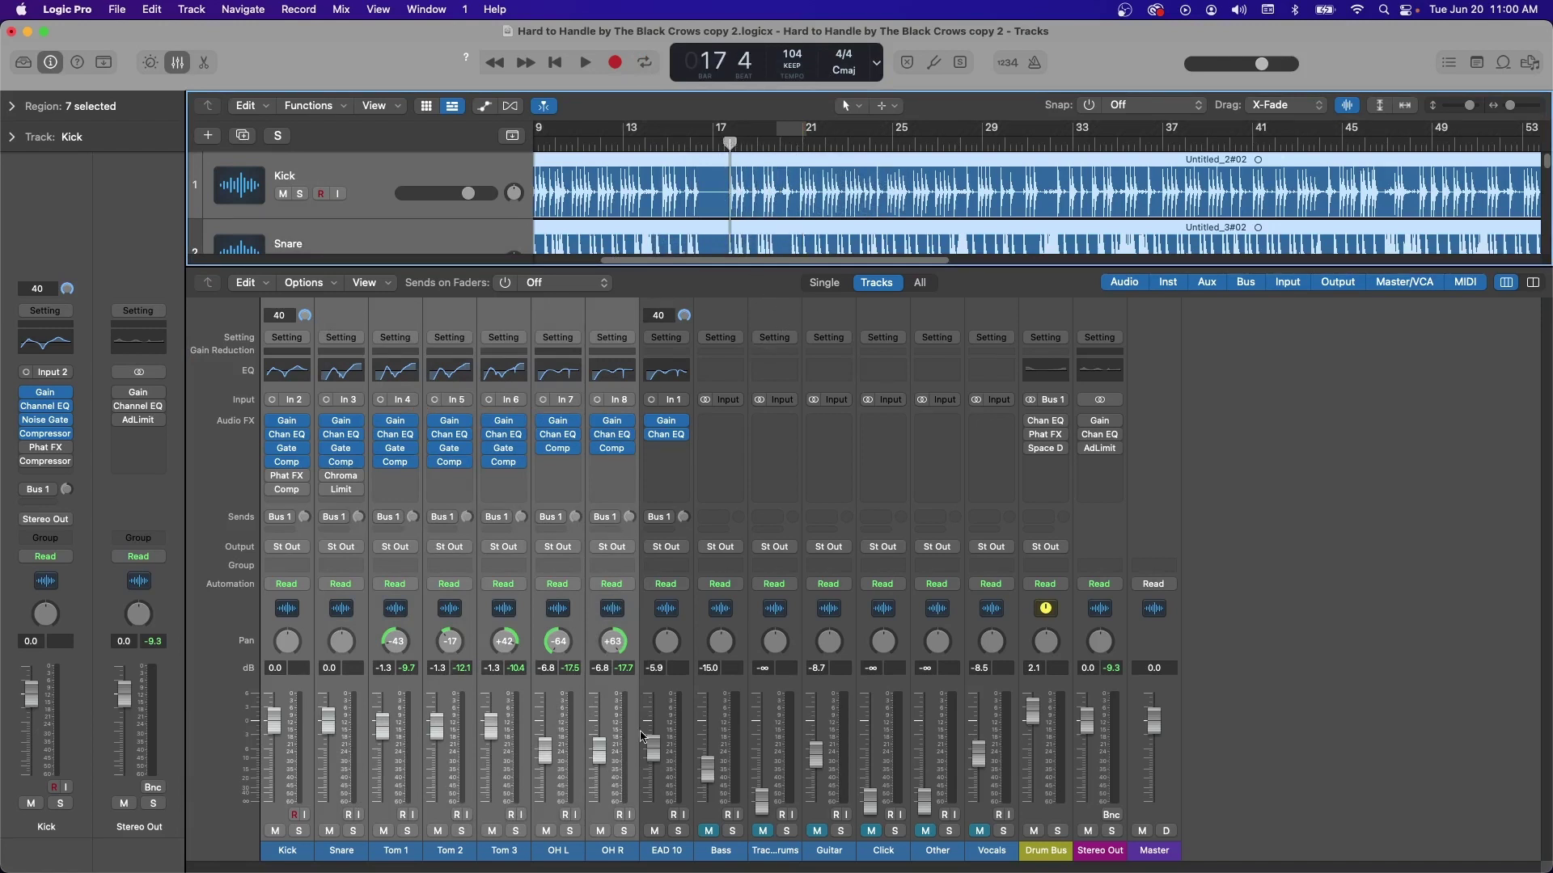
# - Select the OH L channel and play the drum mix from about bar 22
pyautogui.click(559, 612)
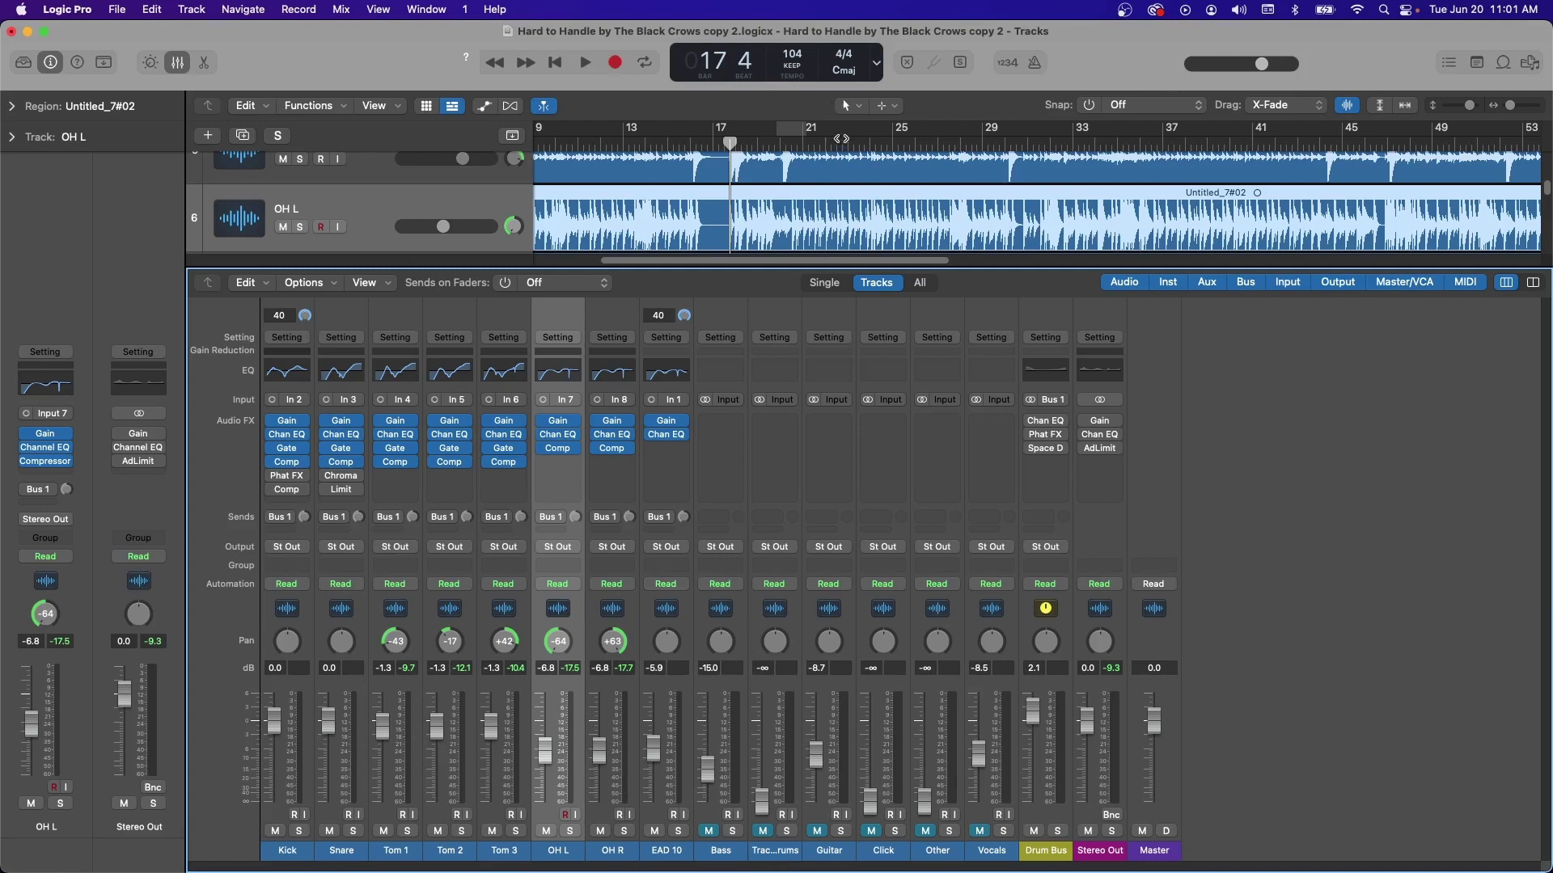
pyautogui.moveTo(841, 139); pyautogui.dragTo(826, 141)
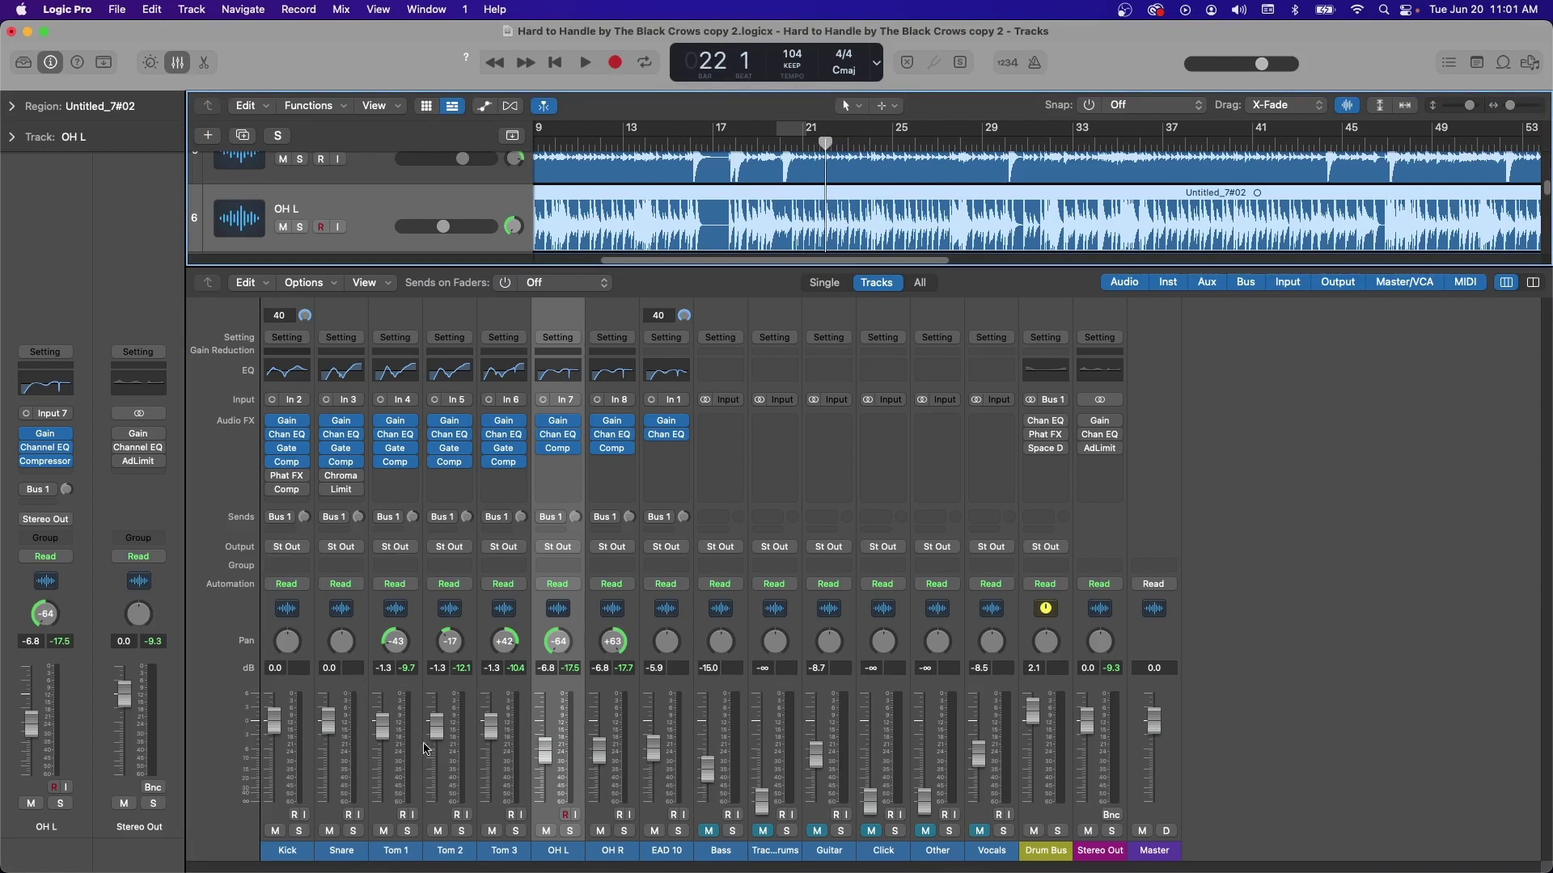
pyautogui.press('space')
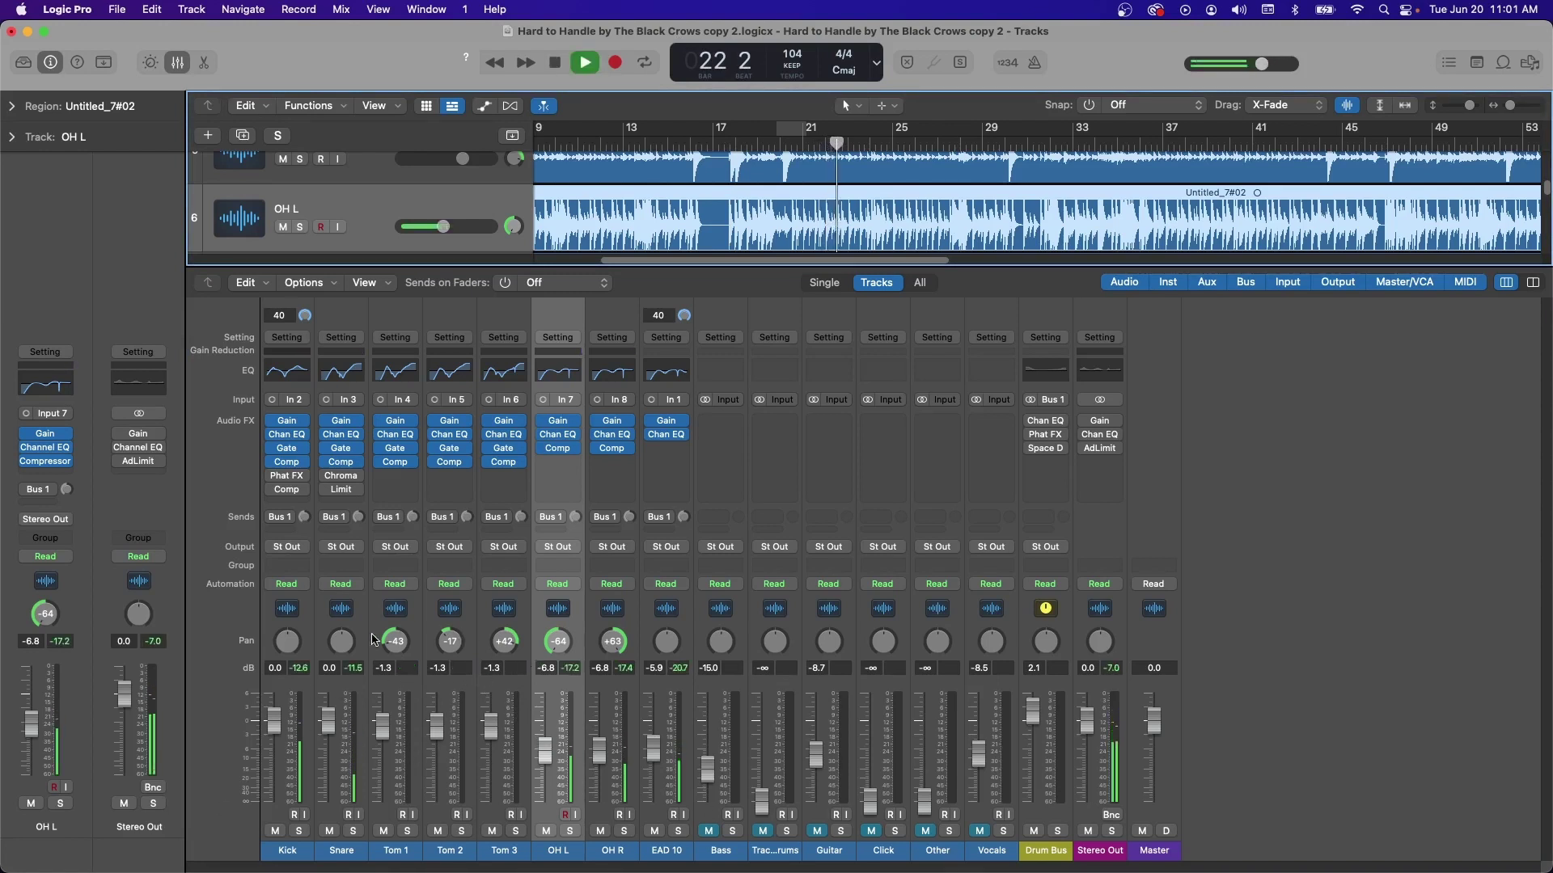
# - Toggle the gates off and on across Kick, Snare and the three toms together, and mute OH L and OH R
pyautogui.click(308, 628)
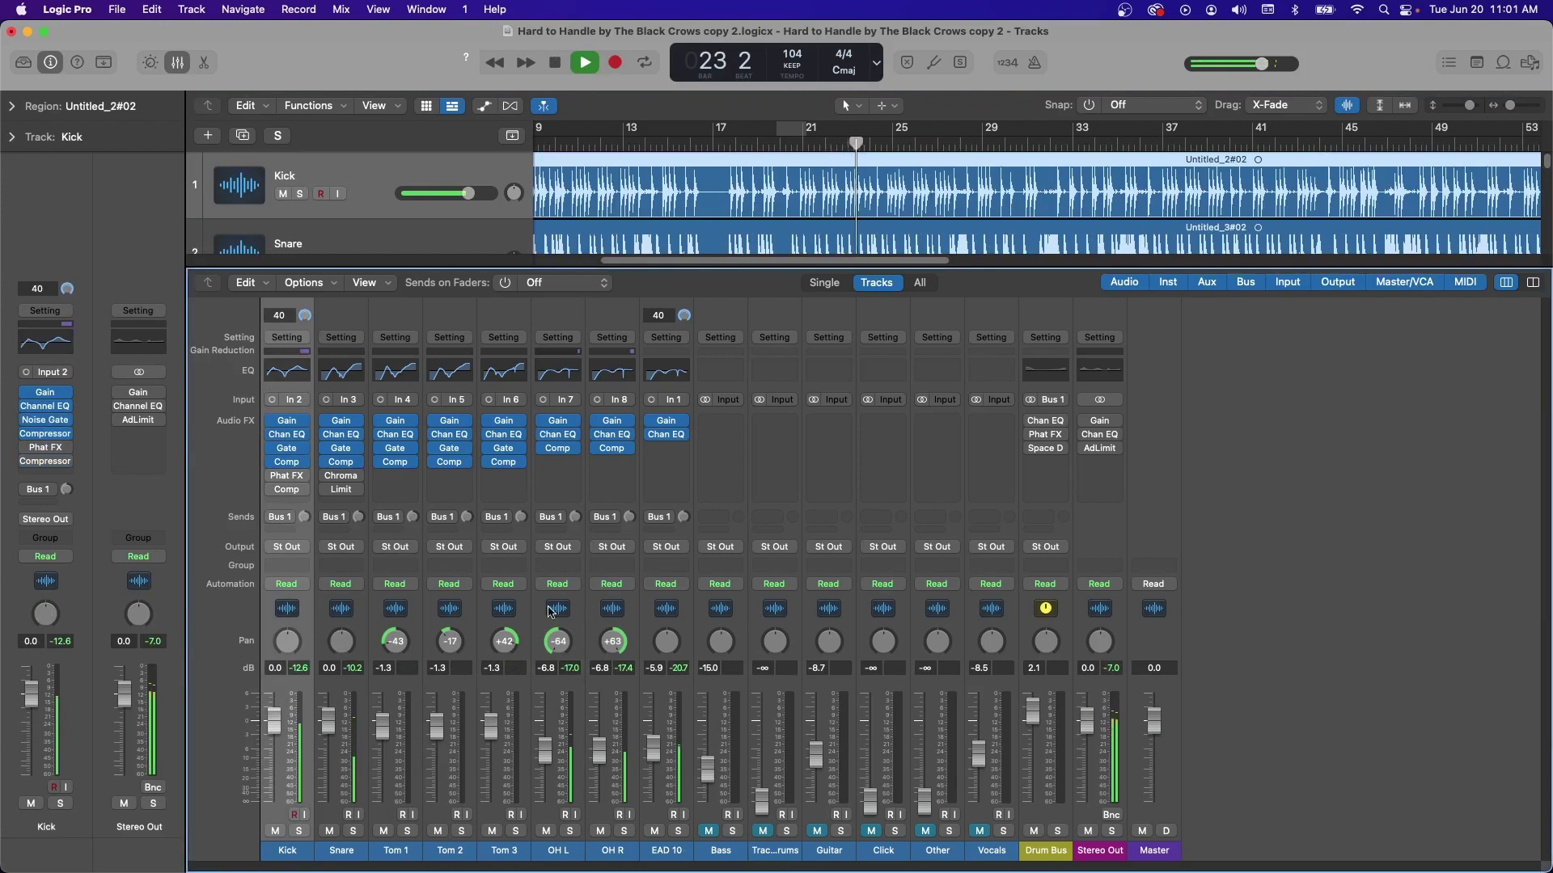
pyautogui.keyDown('shift'); pyautogui.click(498, 485); pyautogui.keyUp('shift')
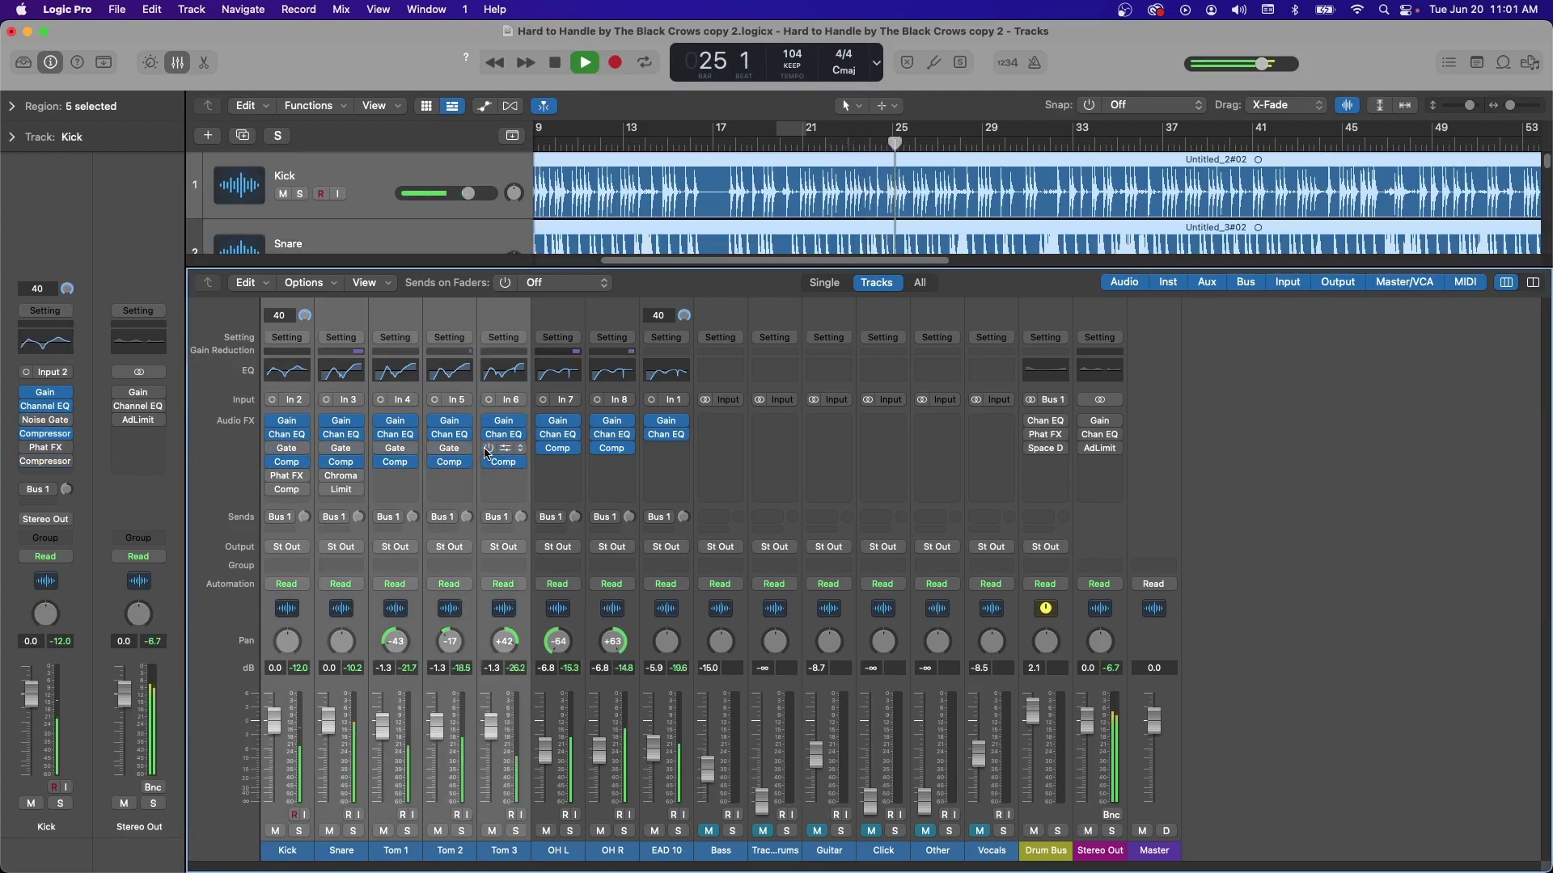
pyautogui.click(546, 830)
pyautogui.click(600, 831)
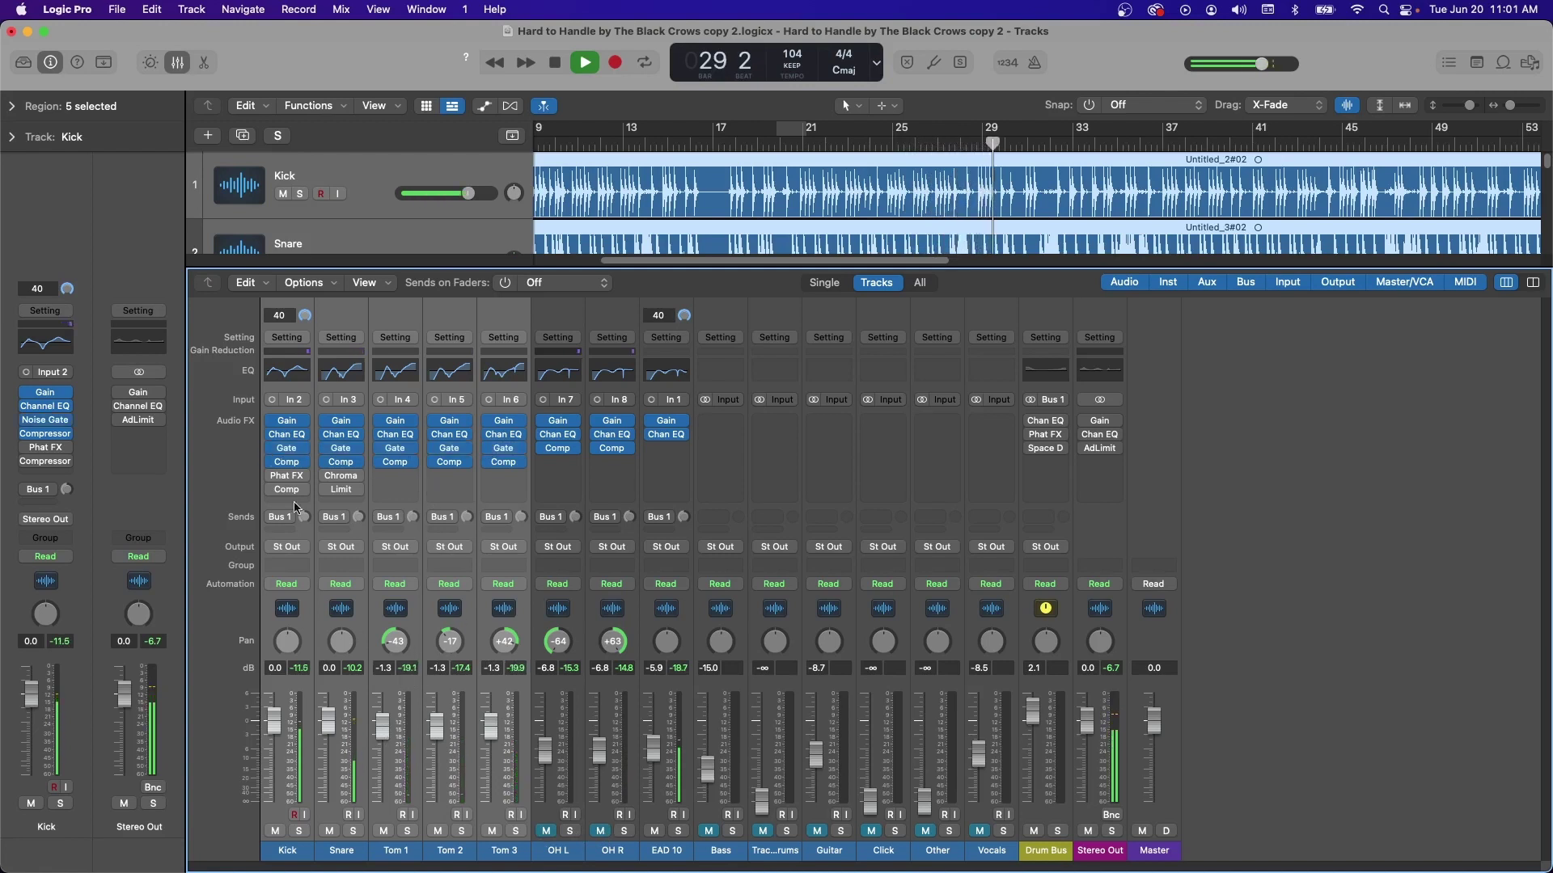
# - Set the Snare gate's reduction to -100 dB and mute the EAD 10 channel while playing, closing the gate window and stopping playback
pyautogui.click(352, 611)
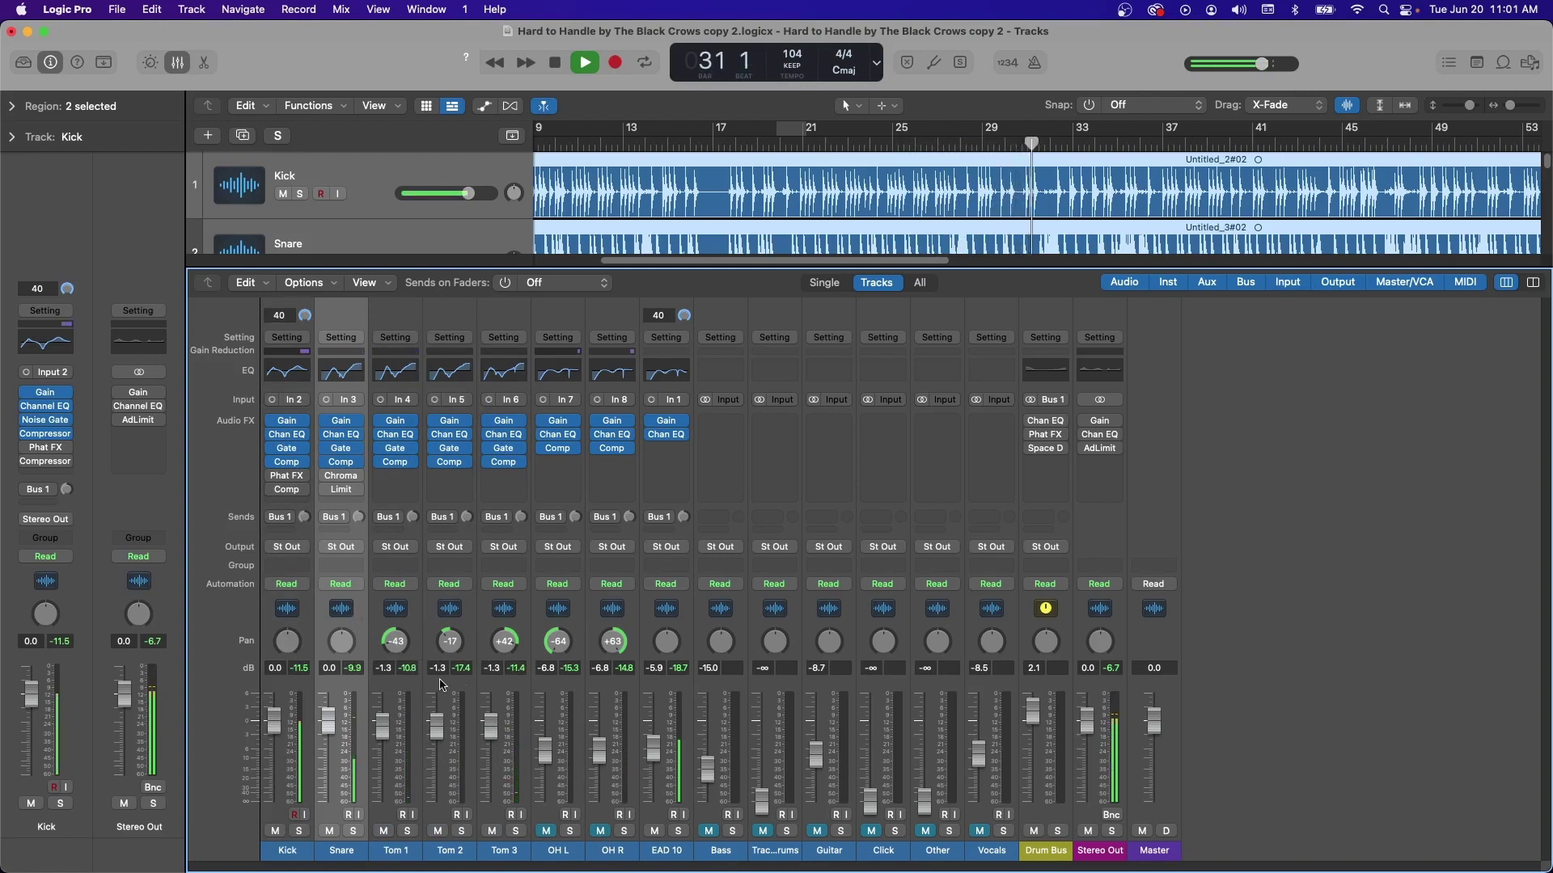
pyautogui.click(341, 448)
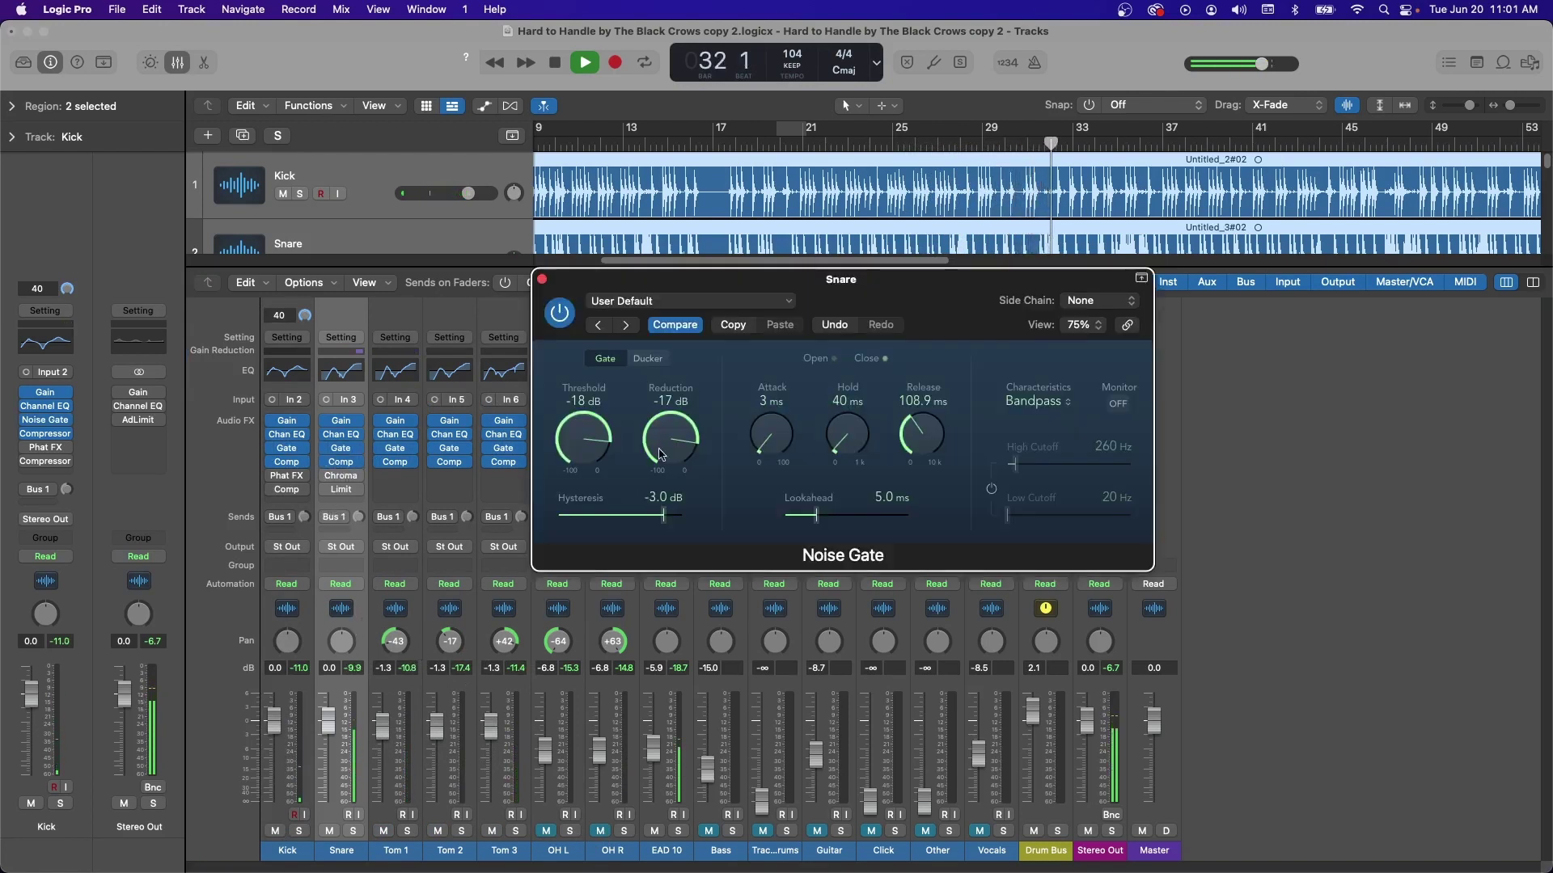
pyautogui.moveTo(660, 454); pyautogui.dragTo(647, 662)
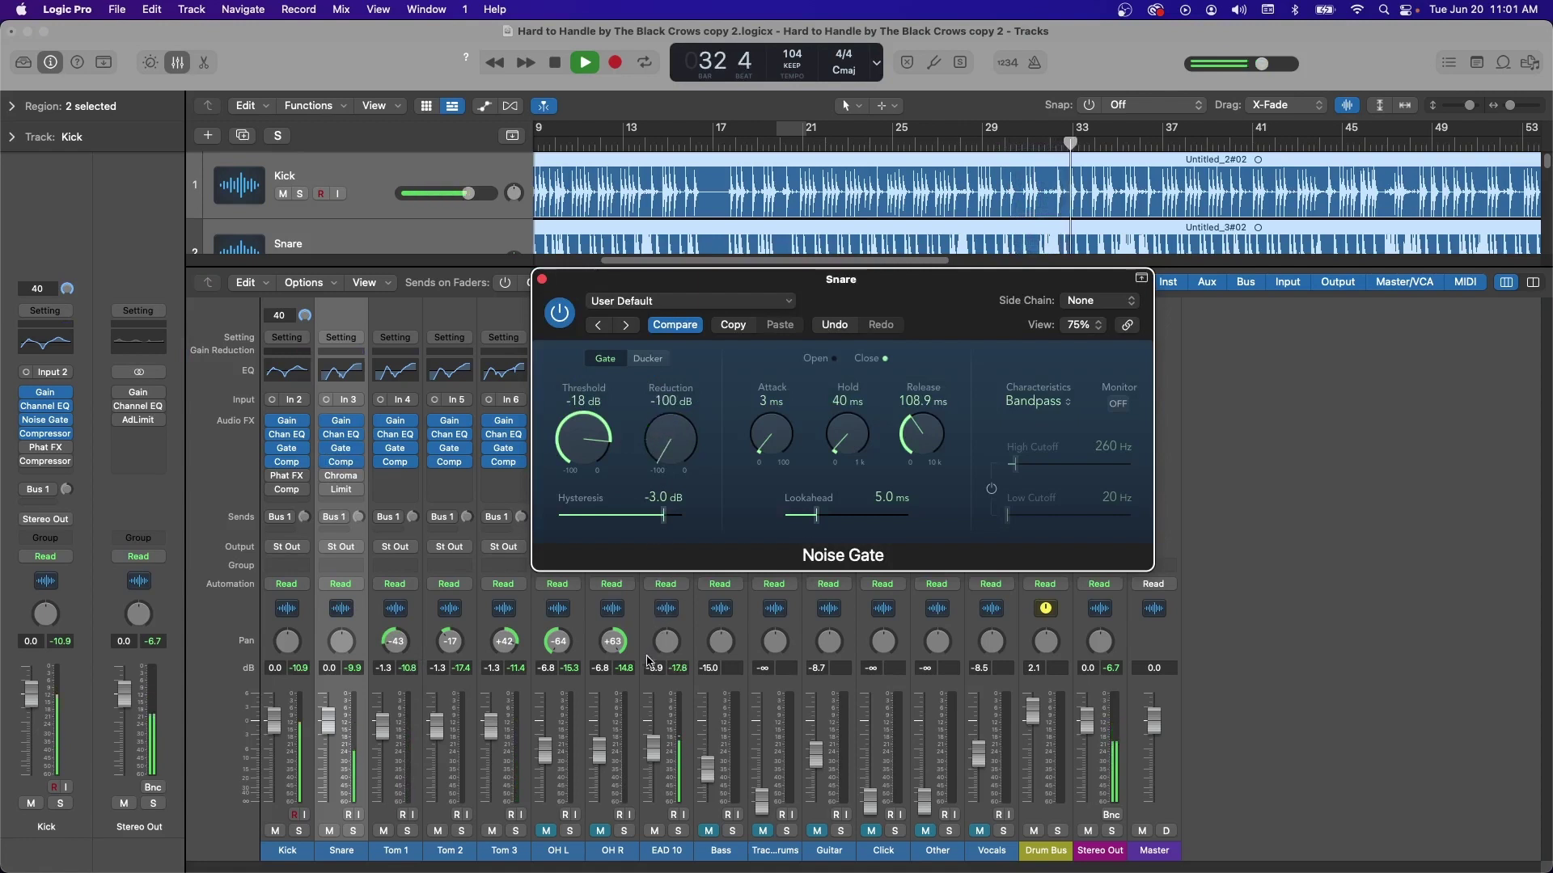
pyautogui.click(654, 831)
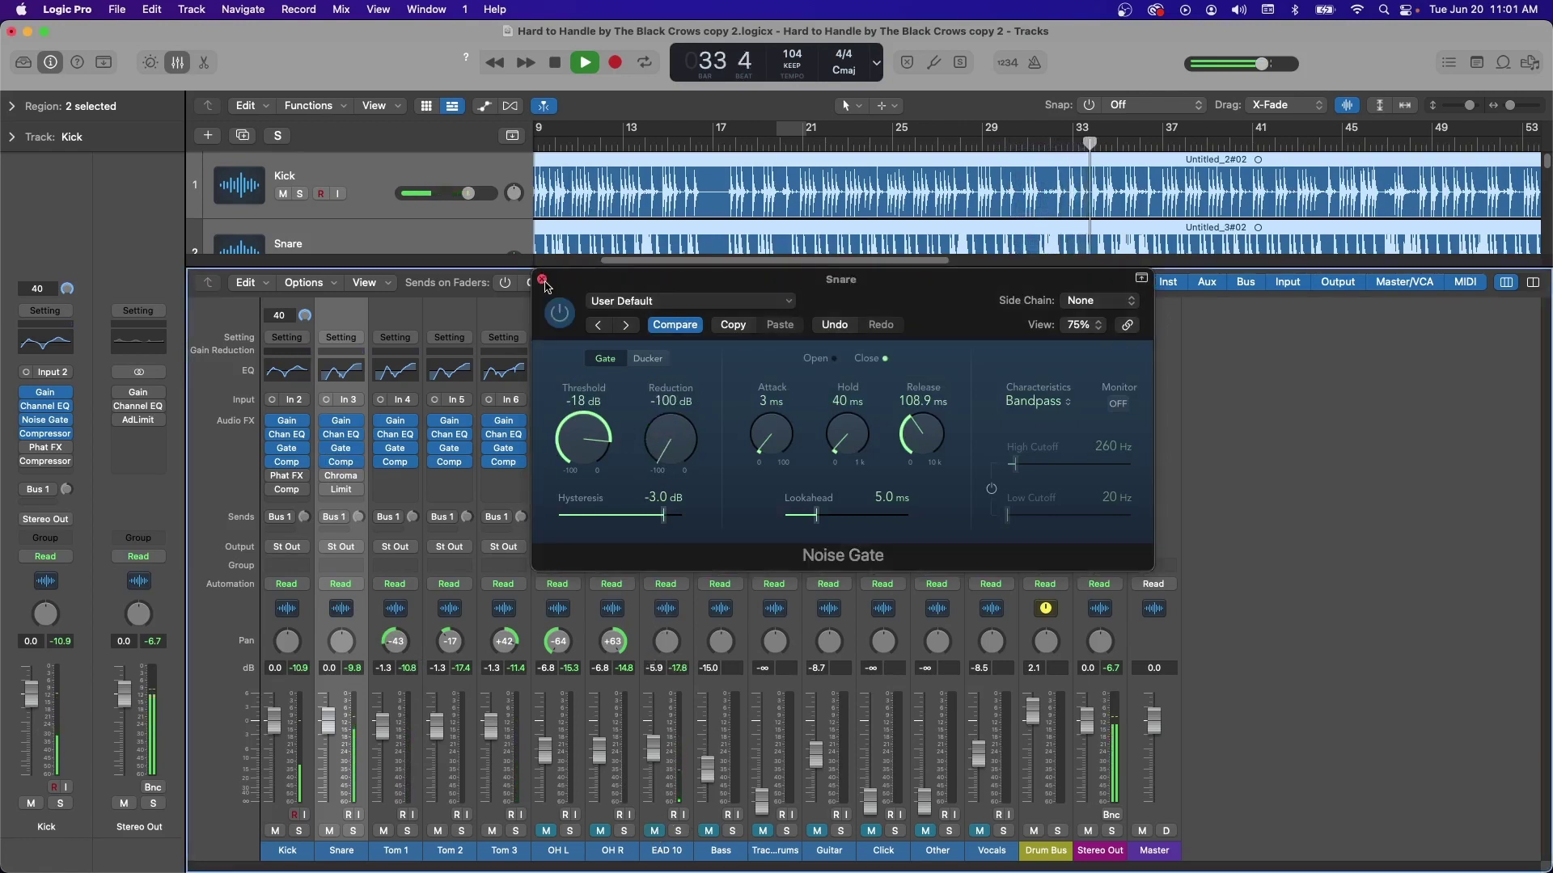
pyautogui.click(542, 280)
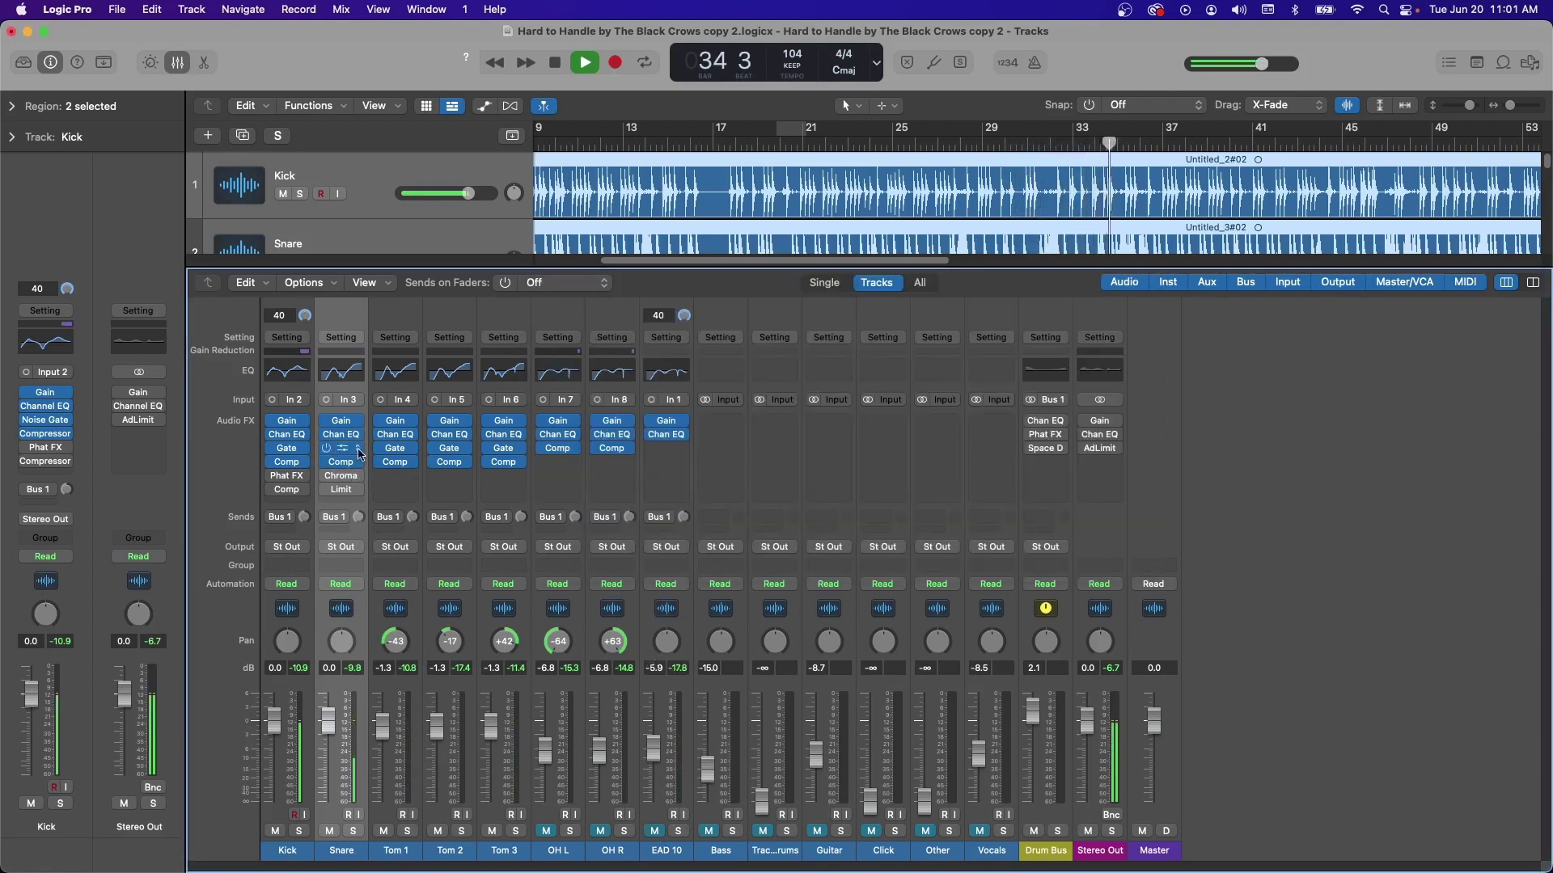
pyautogui.press('space')
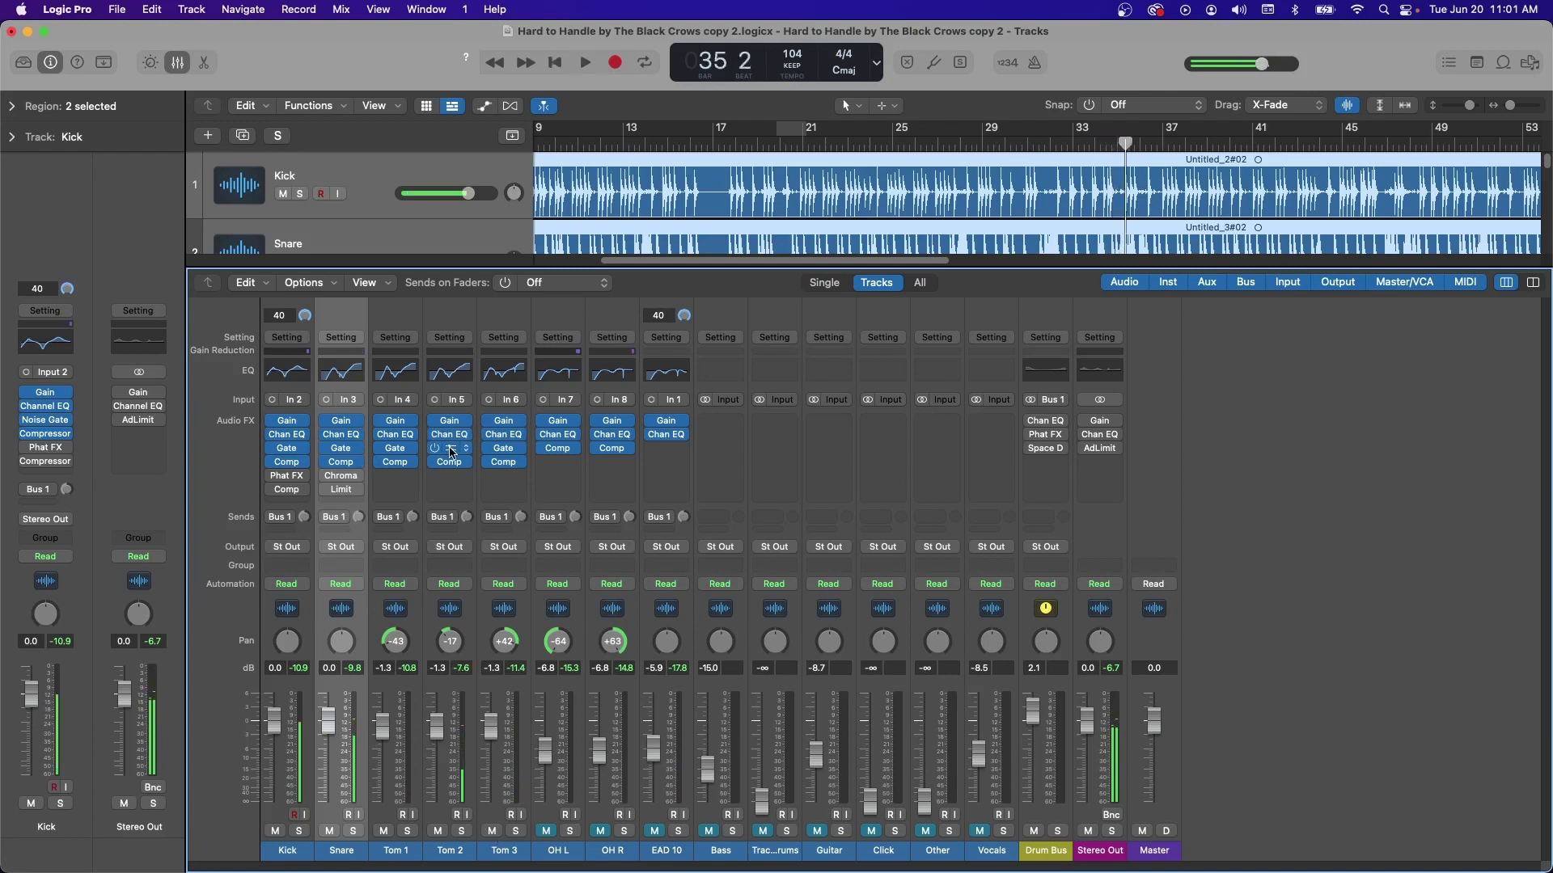
# - Raise the Tom 2 gate's threshold slightly and replay the passage from about bar 33
pyautogui.click(449, 449)
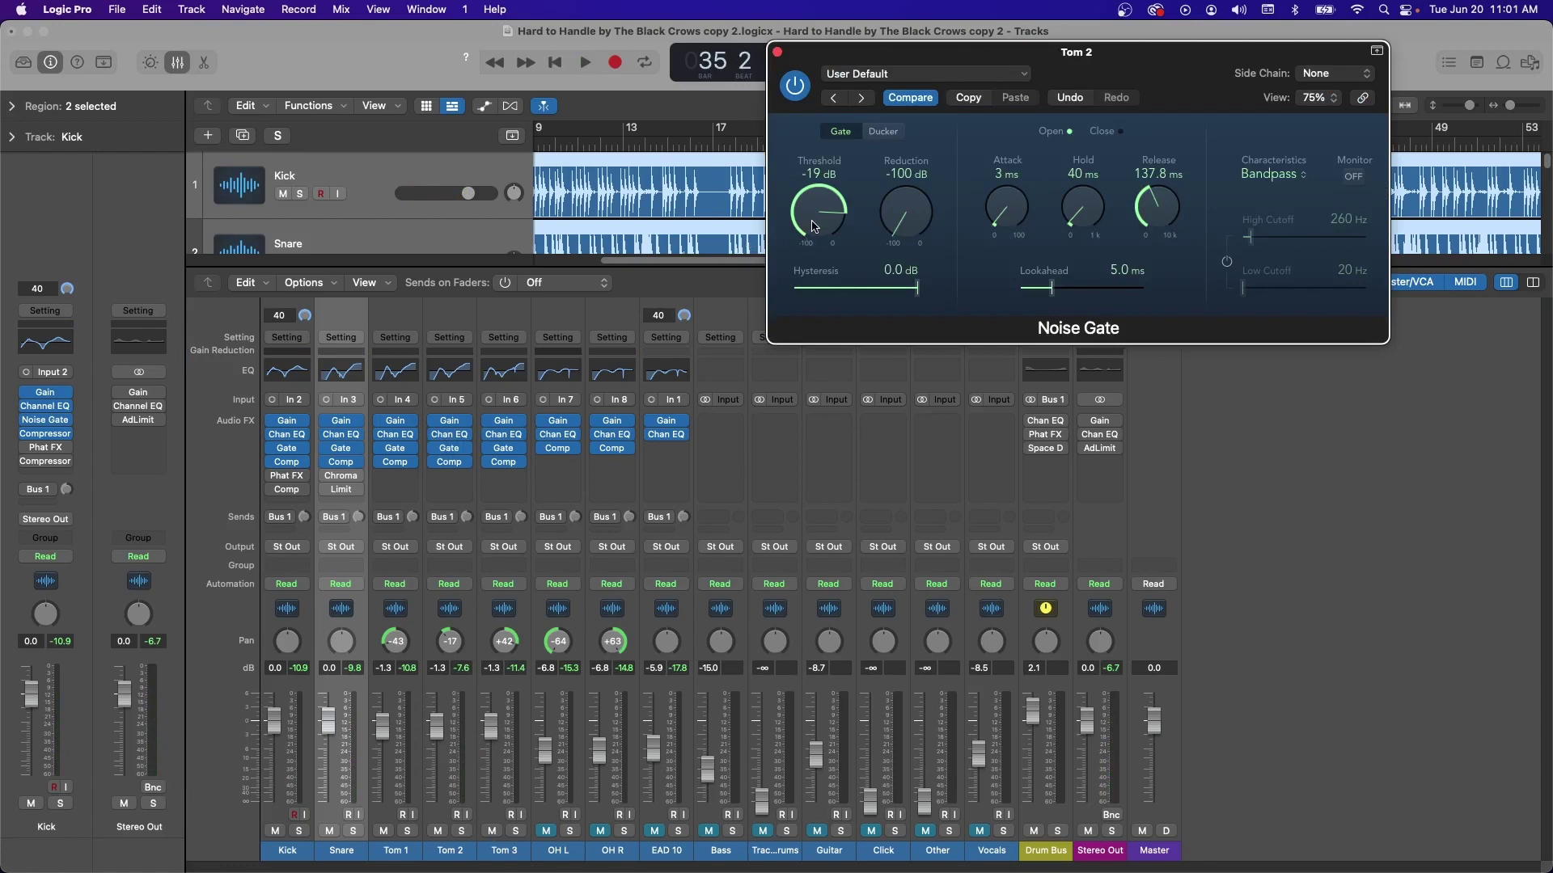
pyautogui.moveTo(814, 228); pyautogui.dragTo(814, 216)
pyautogui.click(777, 53)
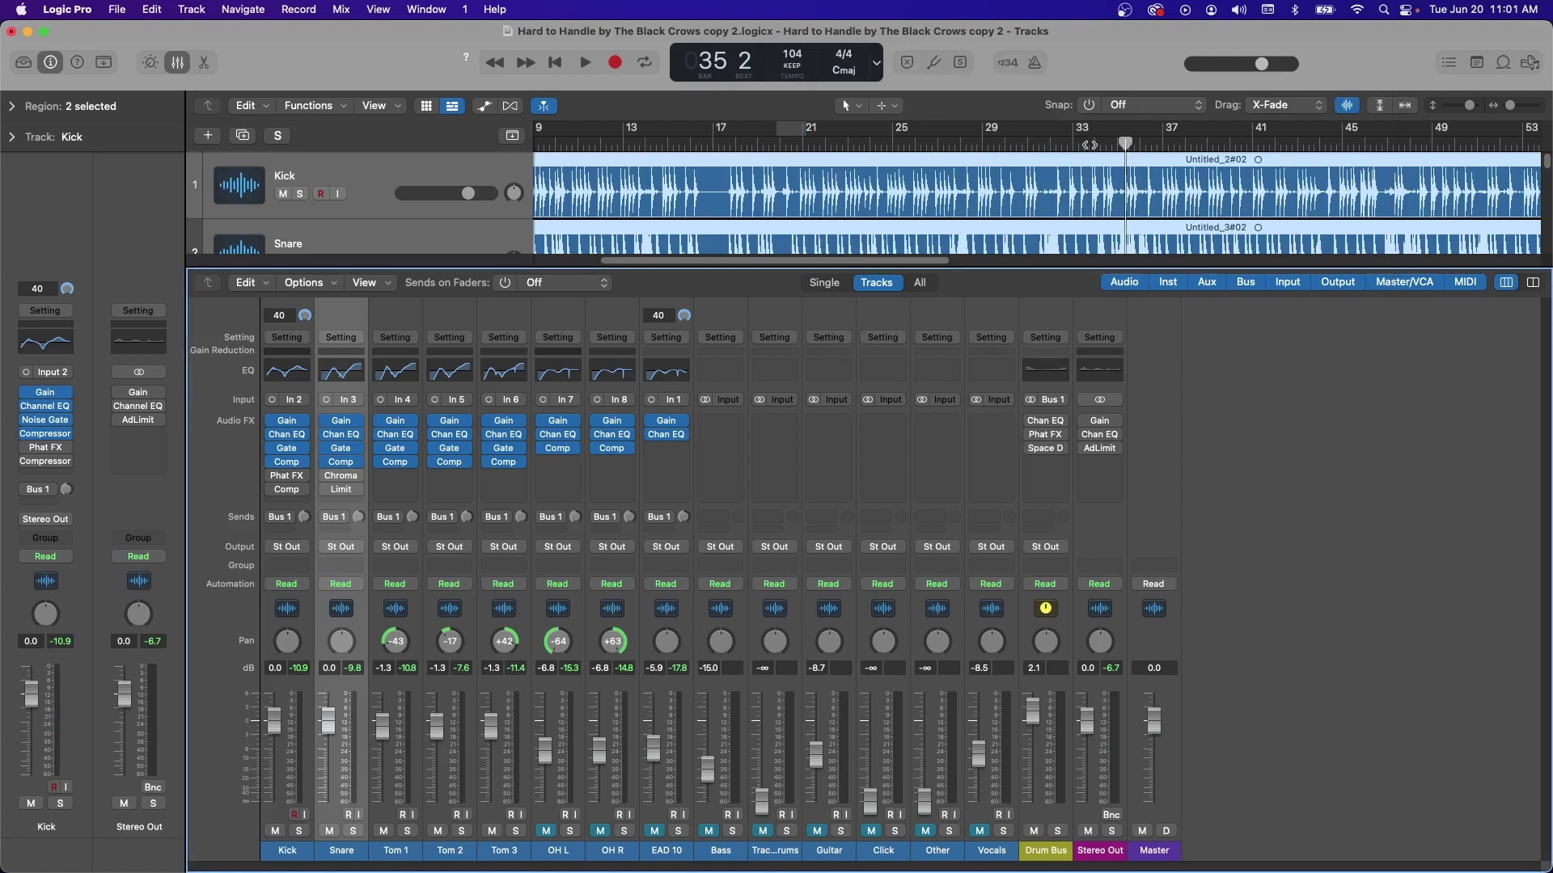
pyautogui.press('space')
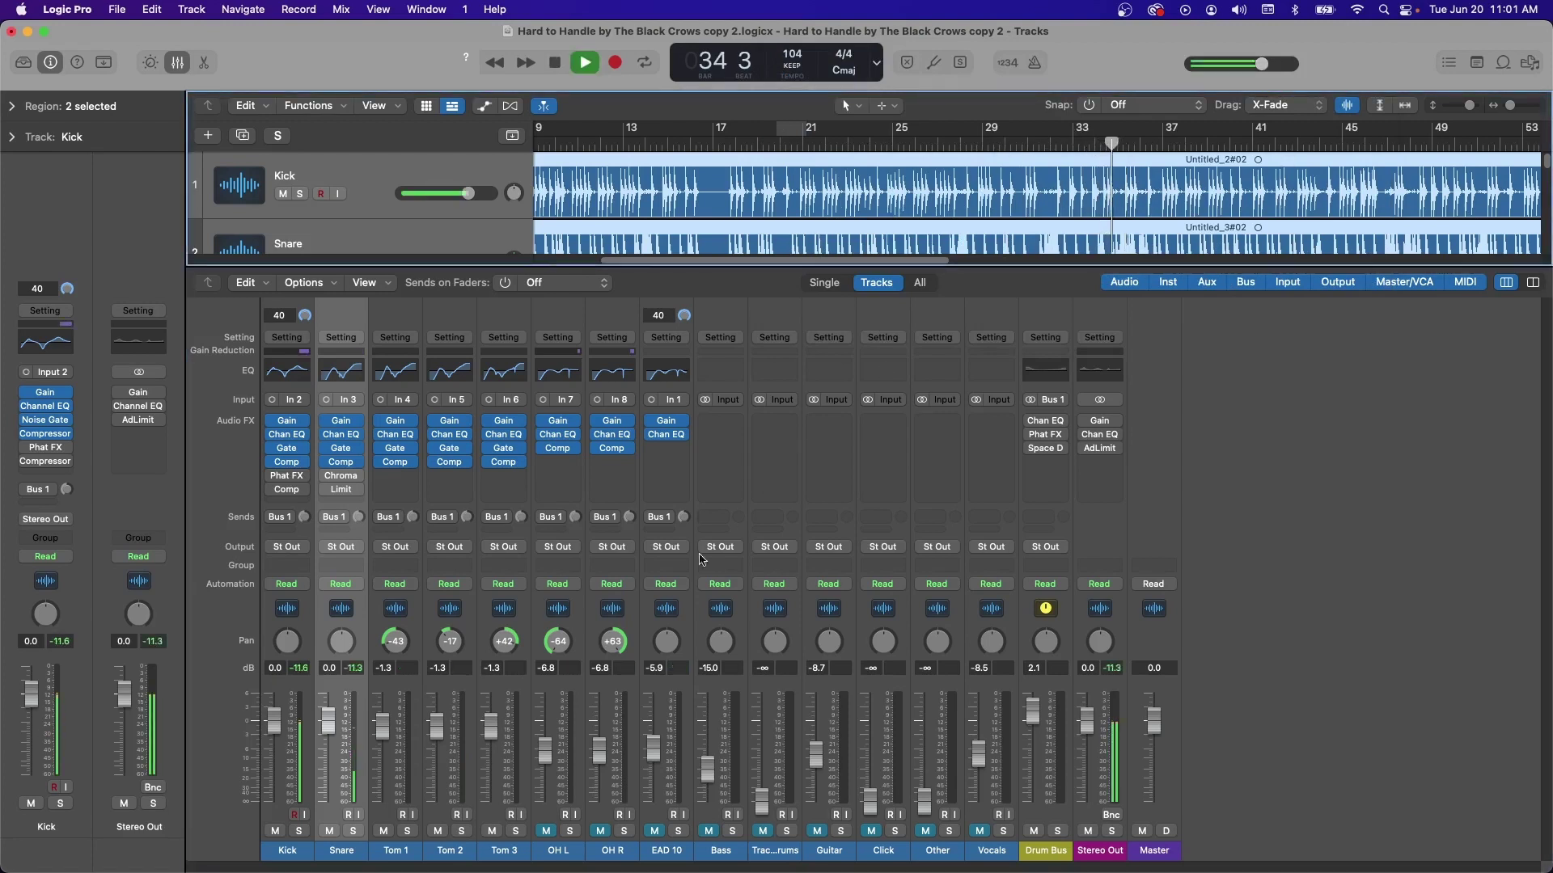
pyautogui.press('space')
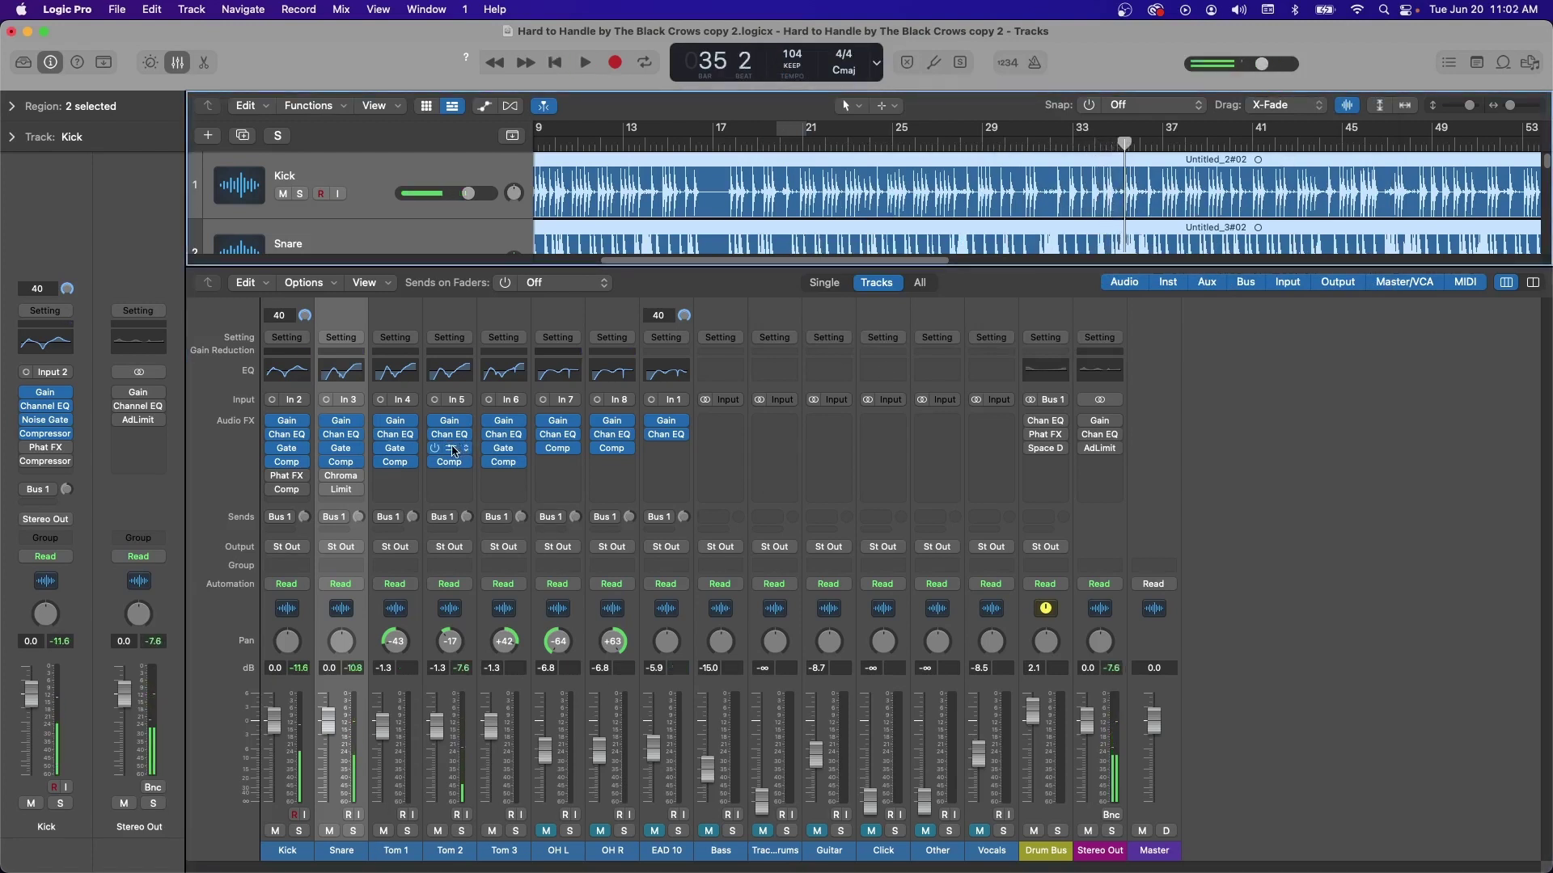
# - Raise the Tom 2 gate's threshold to -12 dB, replay from about bar 33, and set it to -8 dB before closing the gate window
pyautogui.click(451, 449)
pyautogui.moveTo(826, 229); pyautogui.dragTo(828, 223)
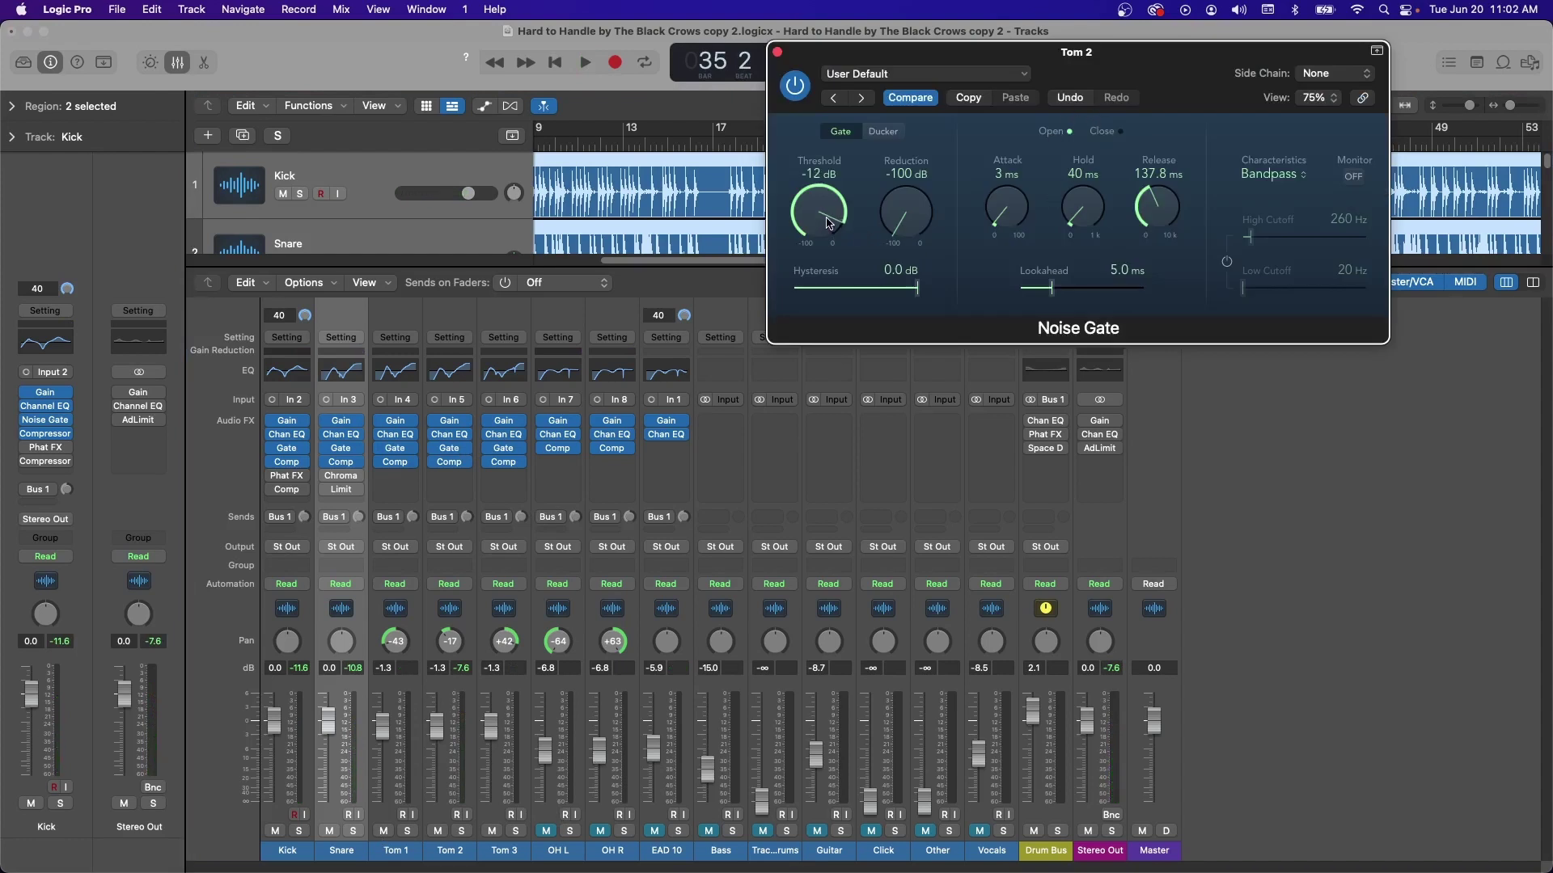
pyautogui.moveTo(1187, 76); pyautogui.dragTo(700, 78)
pyautogui.doubleClick(1086, 144)
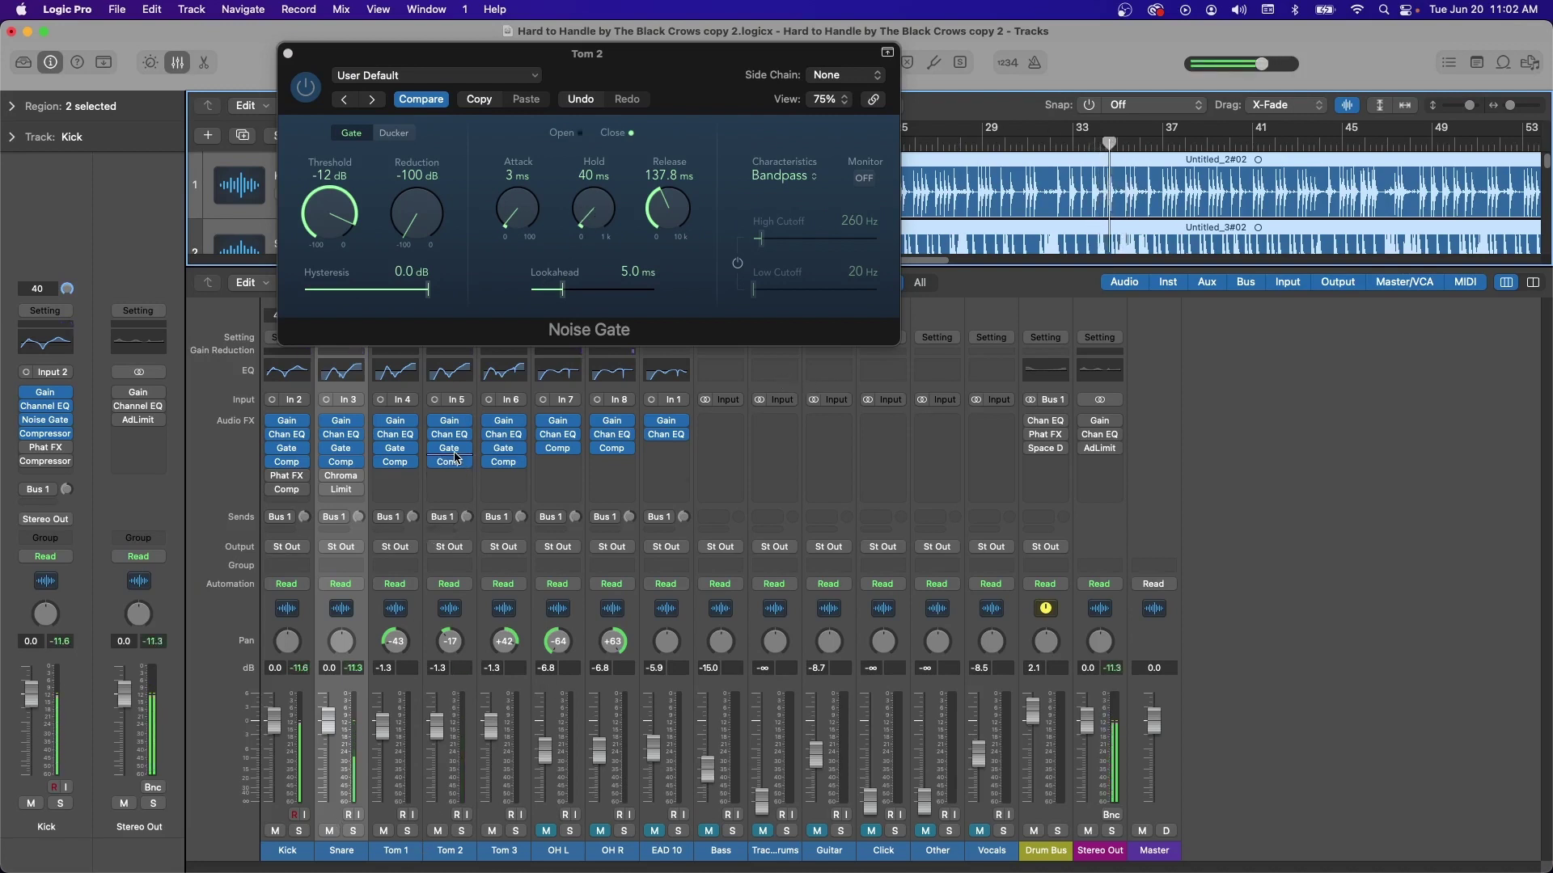
pyautogui.moveTo(316, 216); pyautogui.dragTo(315, 209)
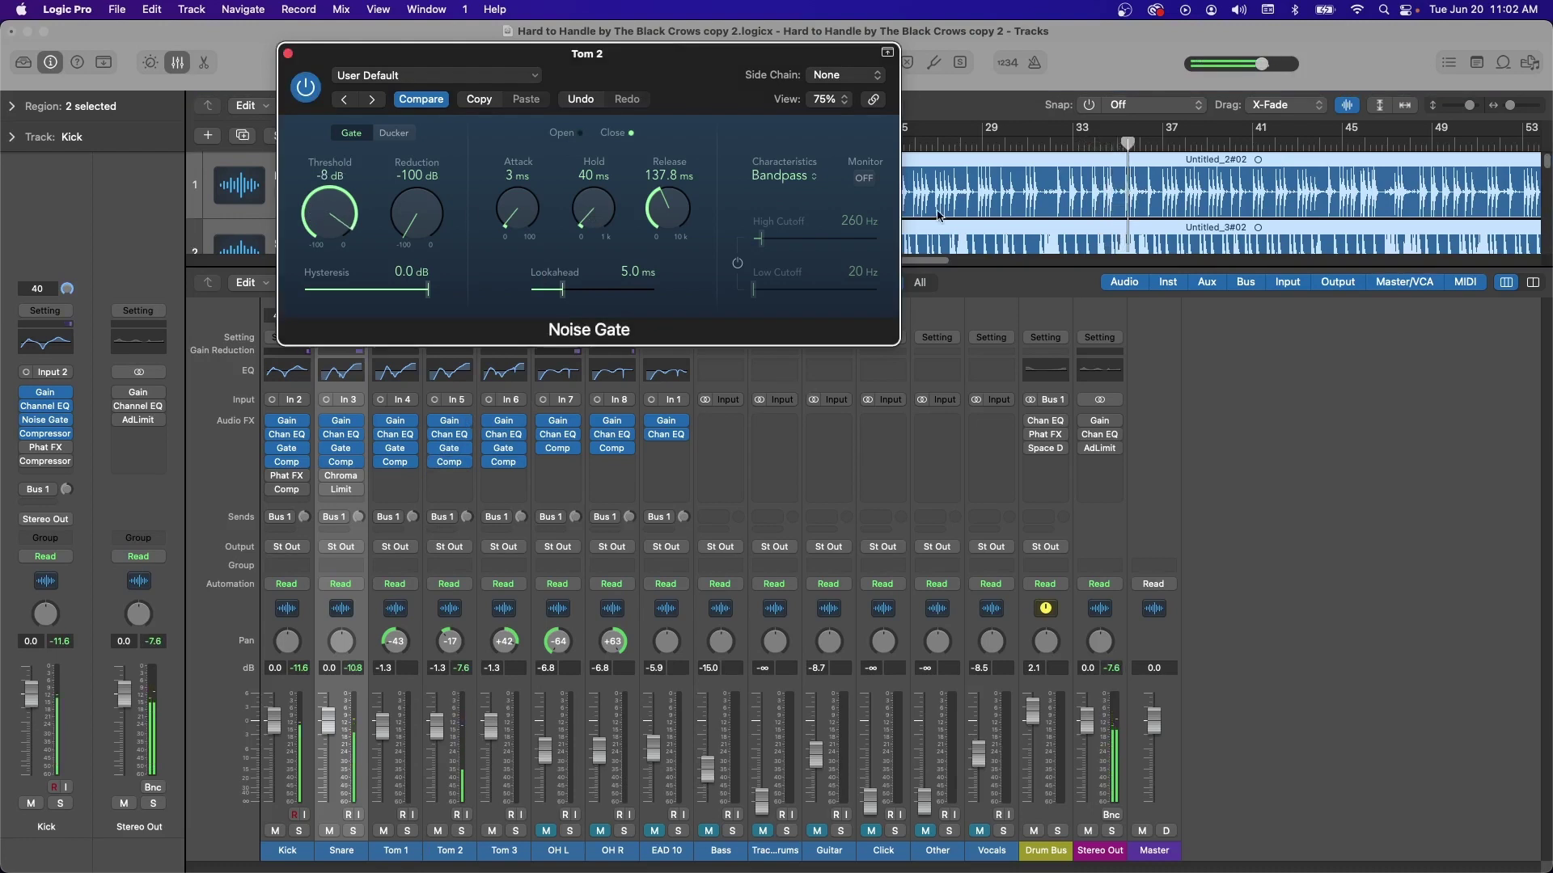
pyautogui.click(1109, 214)
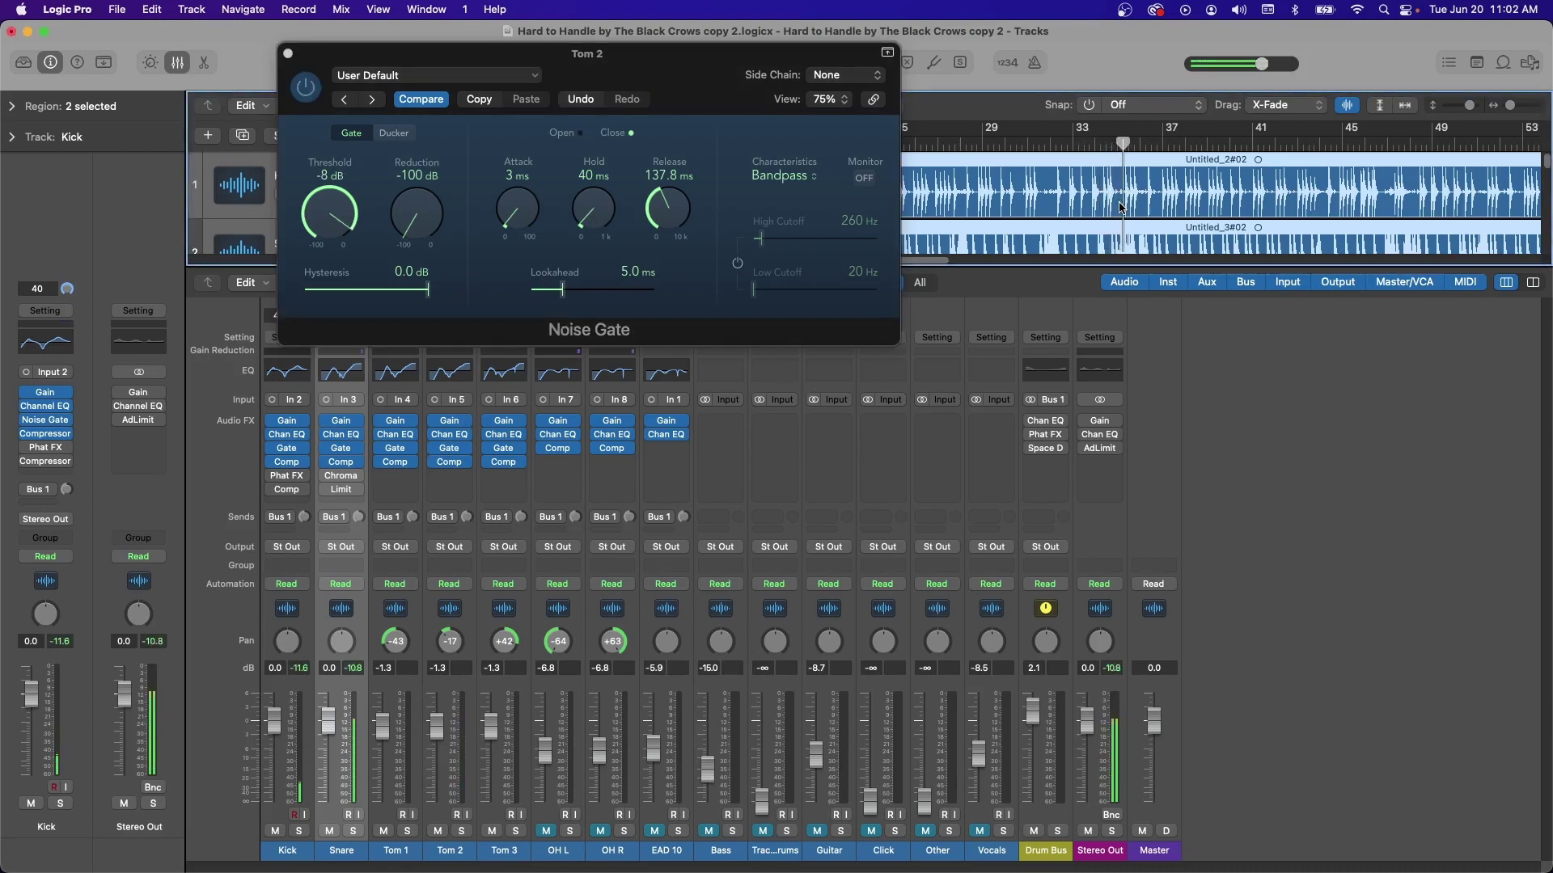
pyautogui.click(289, 55)
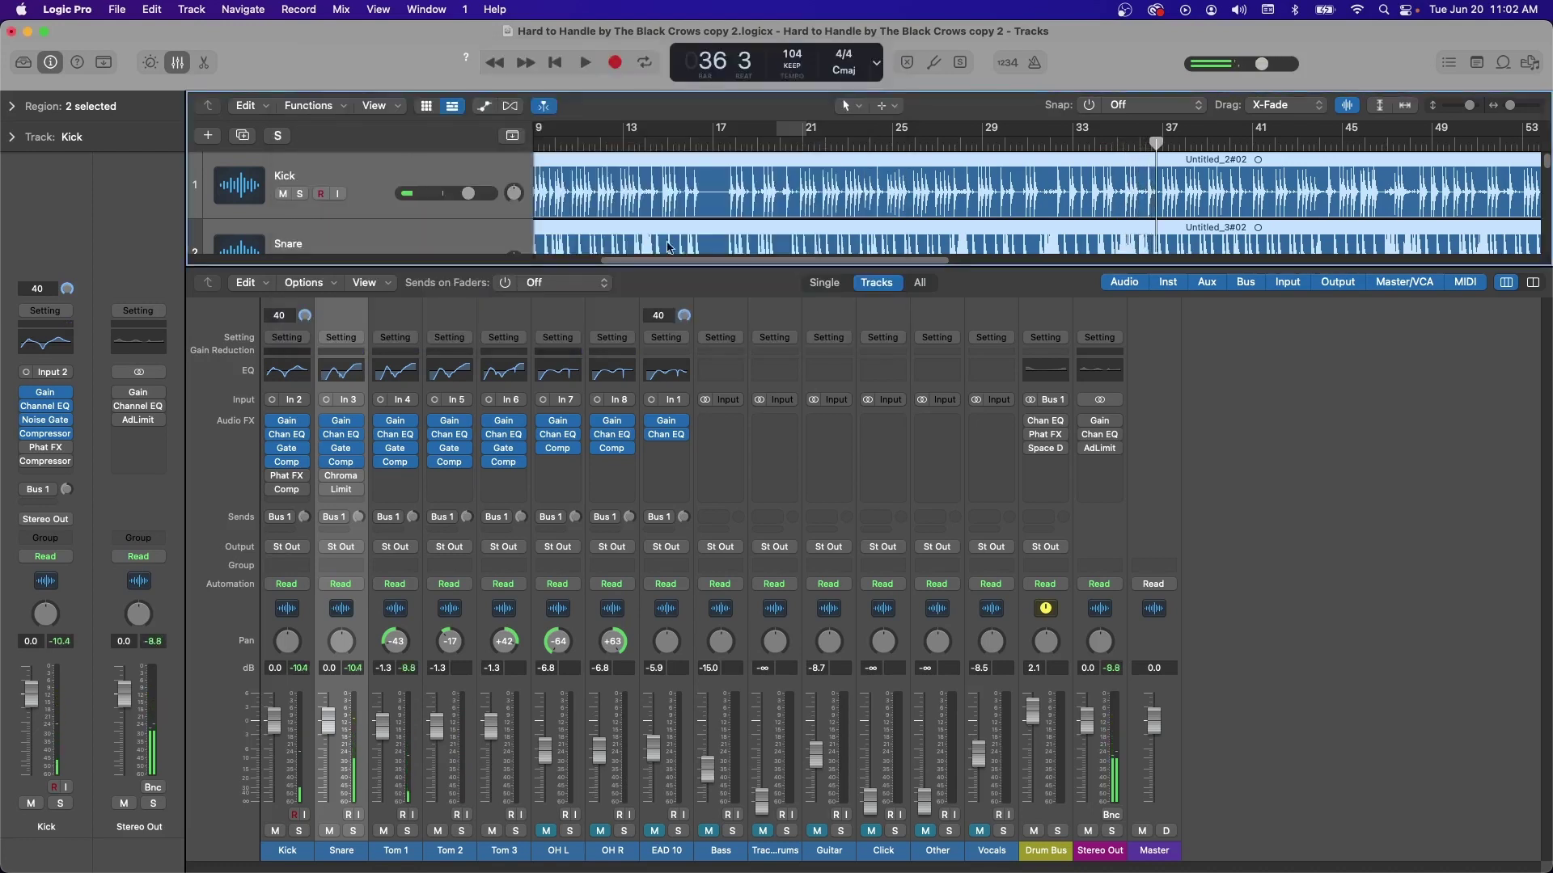
# - Hide the mixer to show the full track list and start playback from bar 29
pyautogui.press('x')
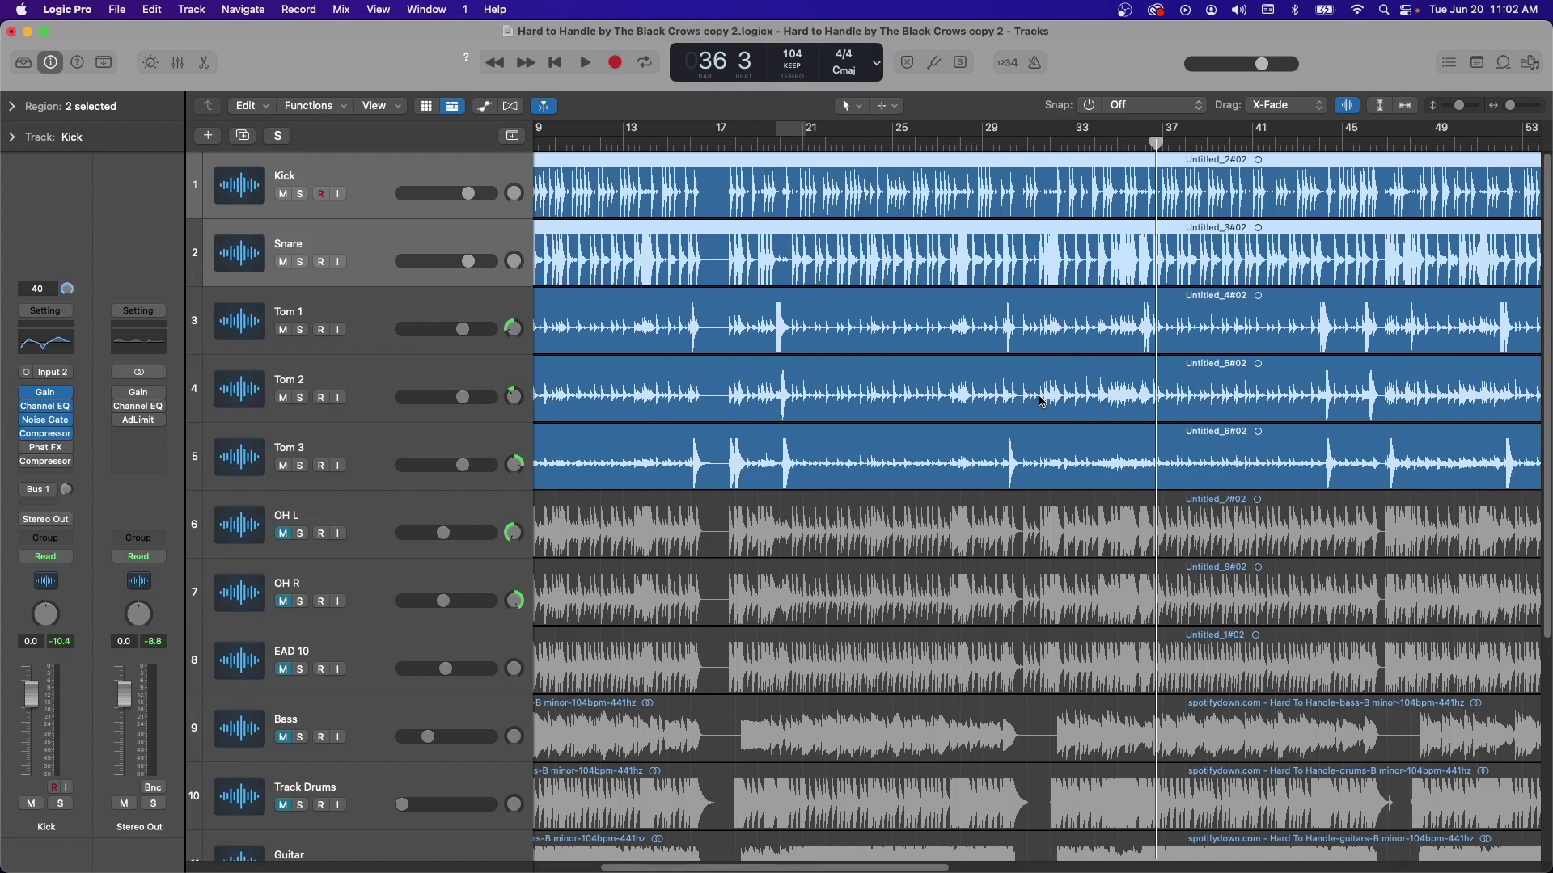
pyautogui.click(984, 140)
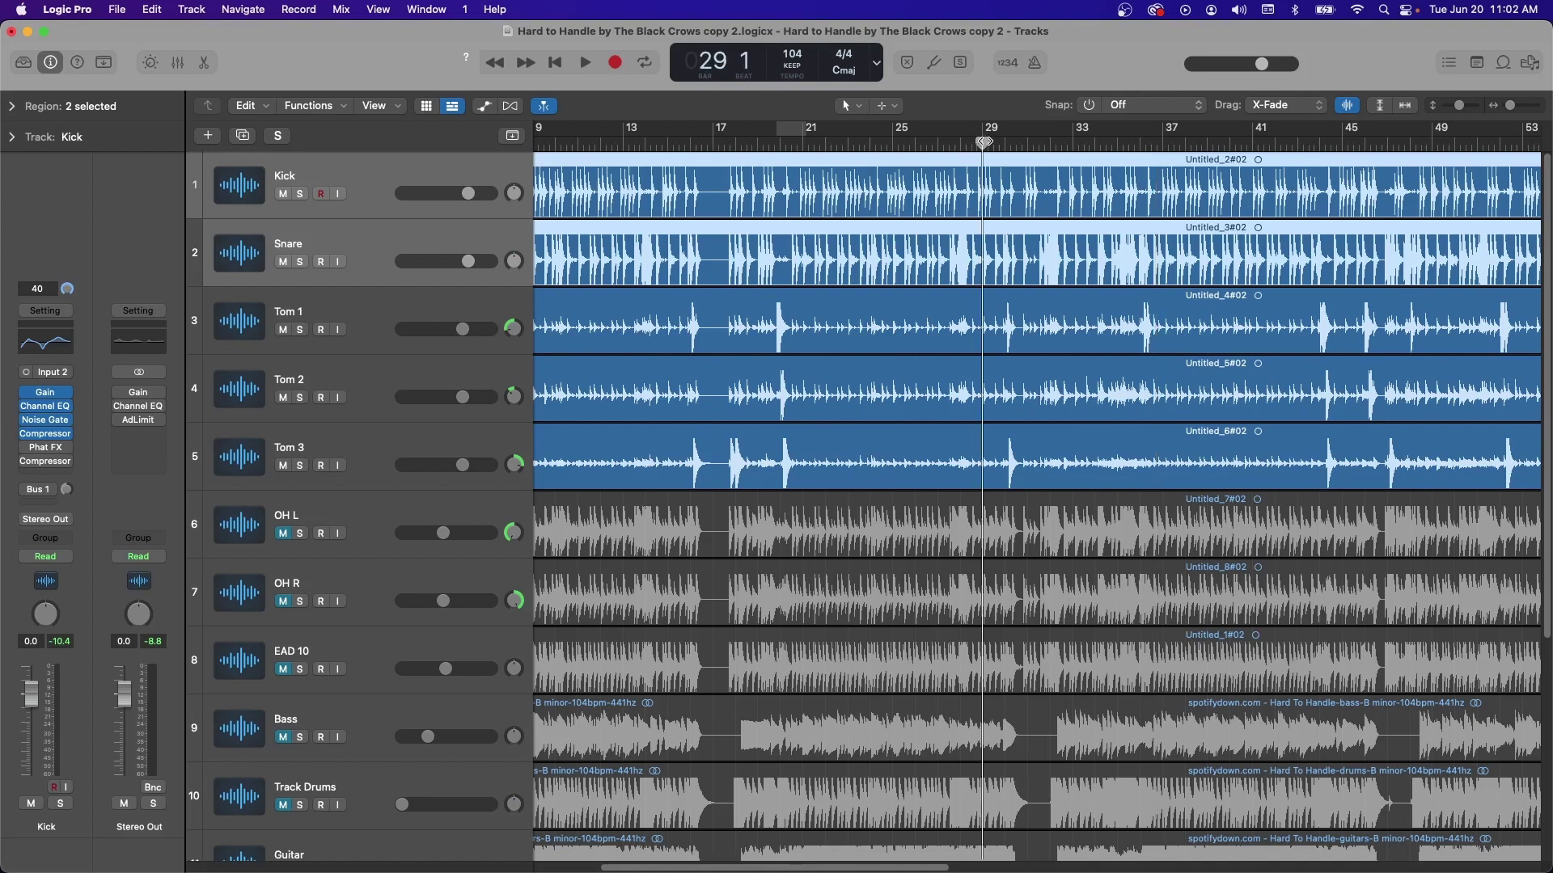
pyautogui.press('space')
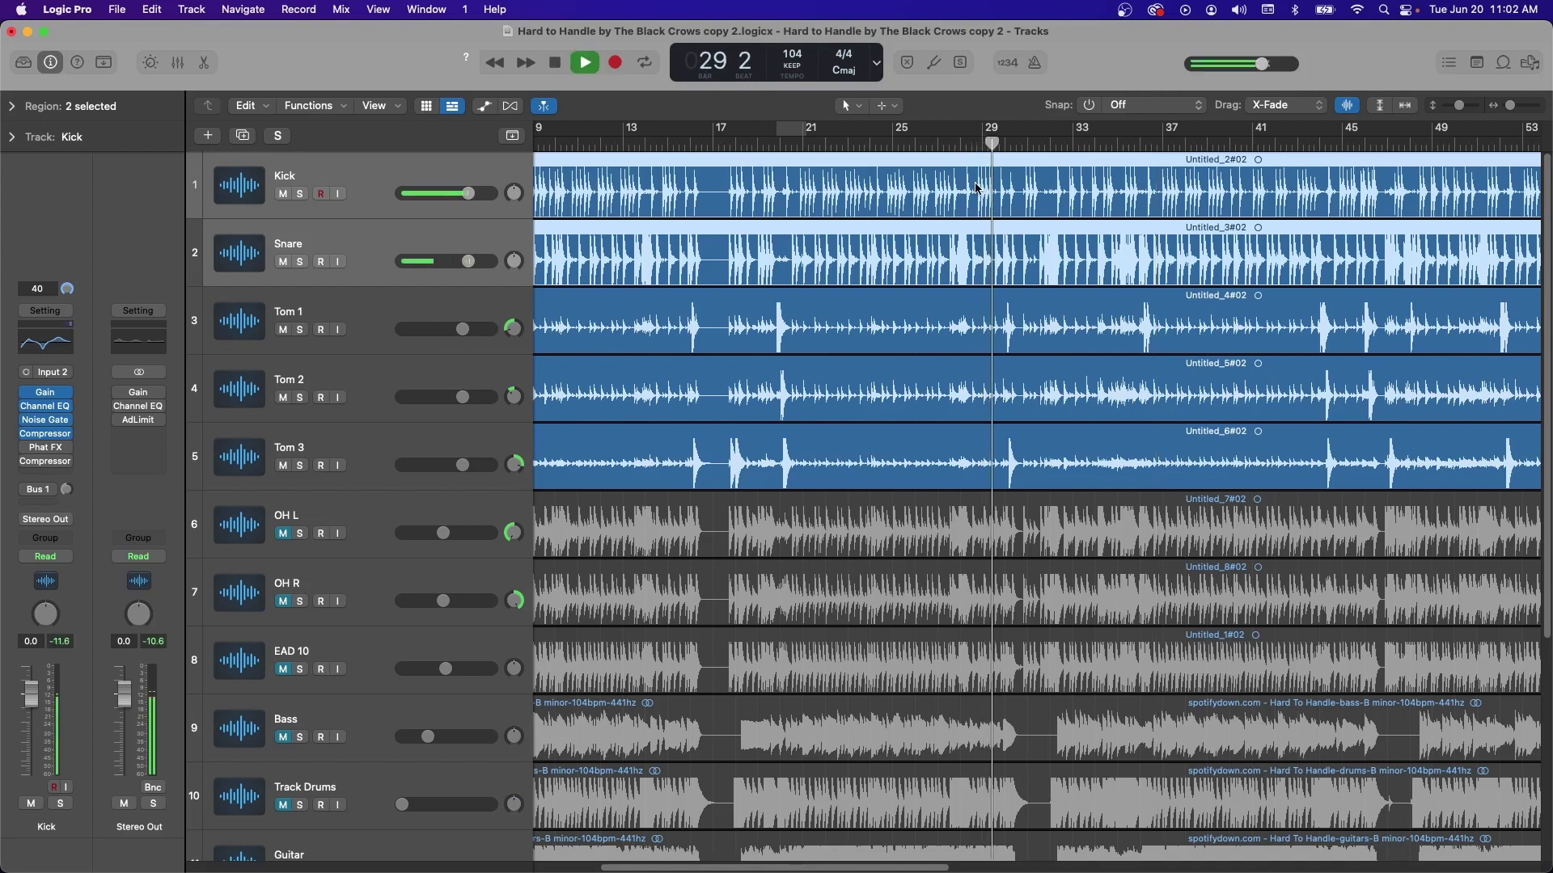